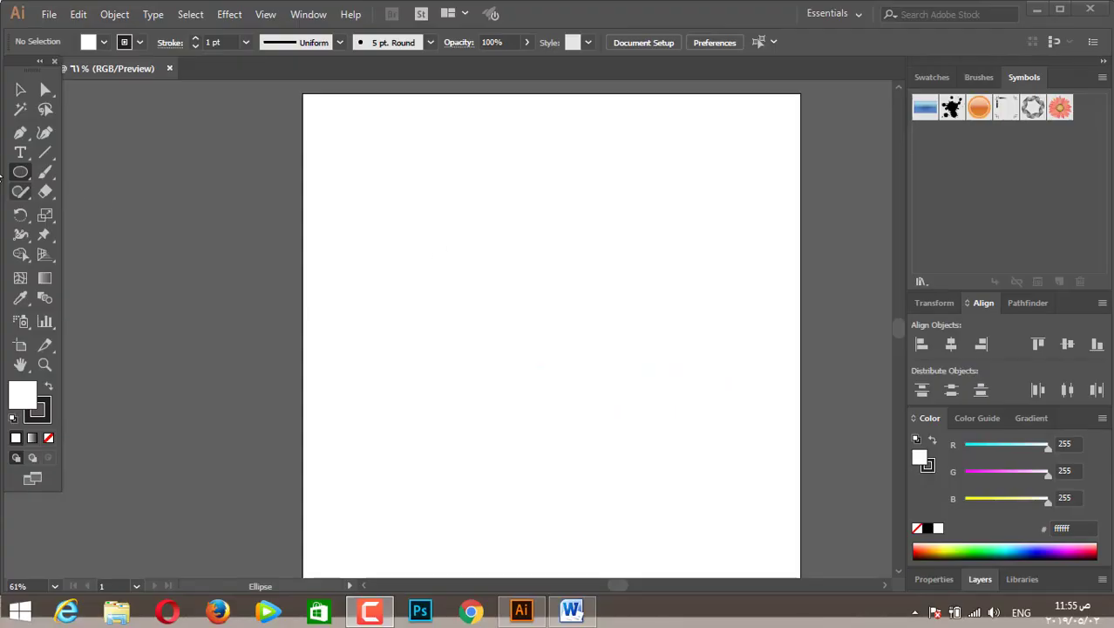
Step: Draw a rectangle covering the whole artboard with no stroke and a red fill
{"action": "left_click_drag", "start_coordinate": [20, 172], "coordinate": [74, 170]}
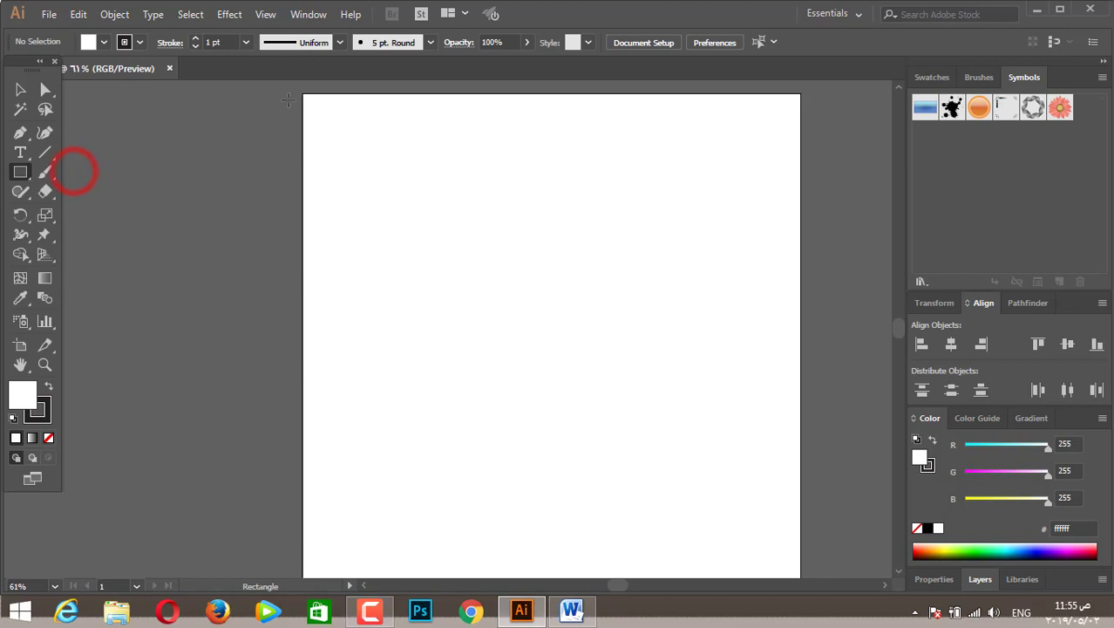
{"action": "left_click_drag", "start_coordinate": [305, 94], "coordinate": [791, 577]}
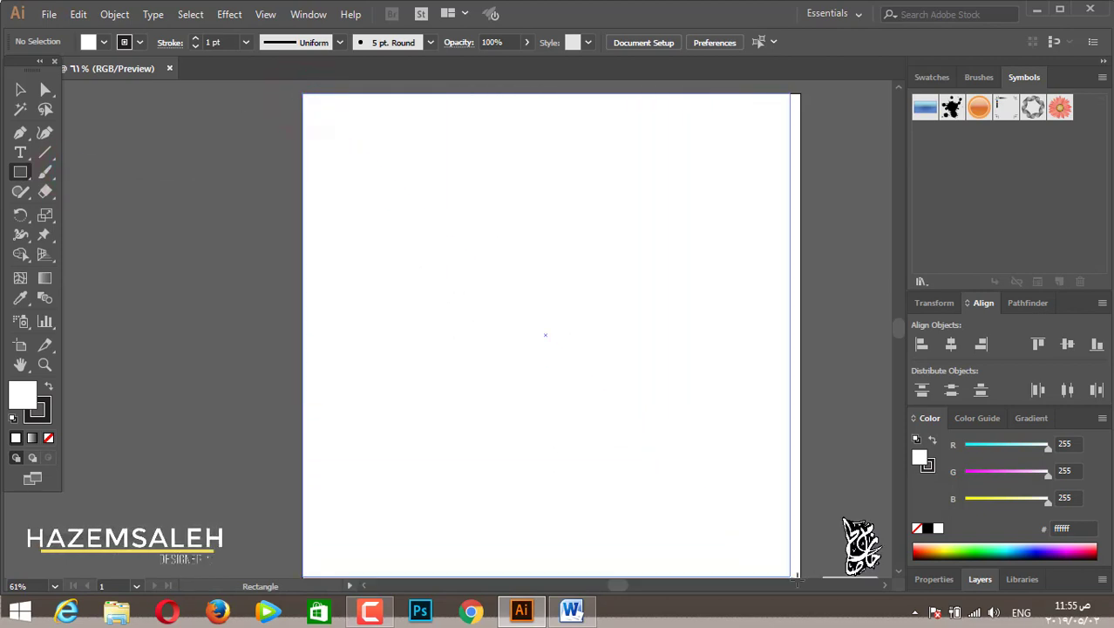
{"action": "left_click_drag", "start_coordinate": [795, 576], "coordinate": [800, 509]}
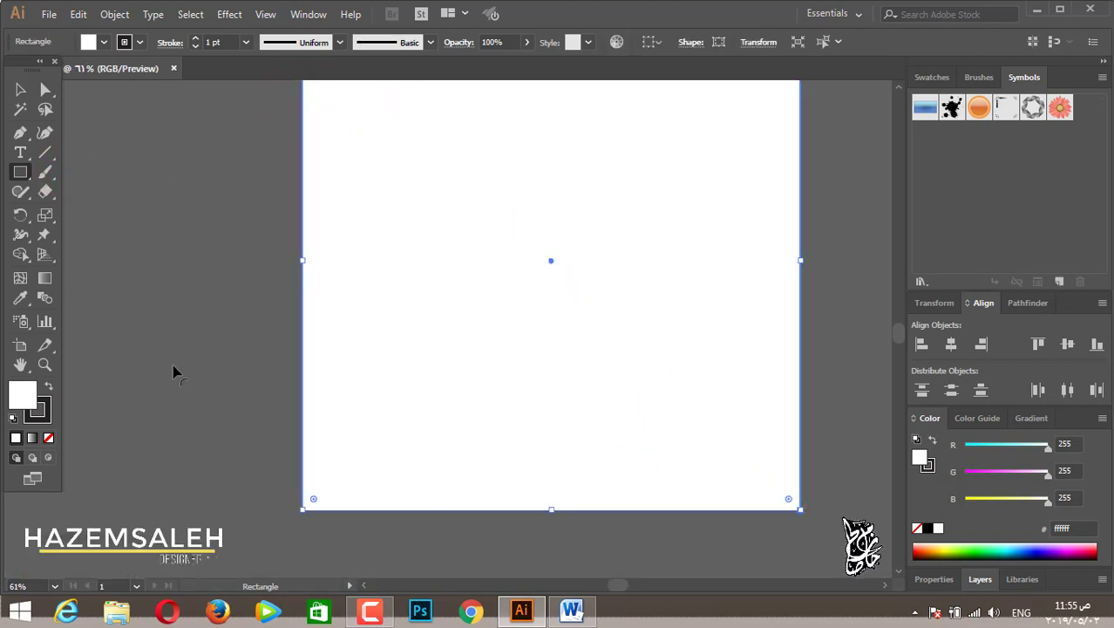
{"action": "left_click", "coordinate": [41, 410]}
{"action": "left_click", "coordinate": [48, 437]}
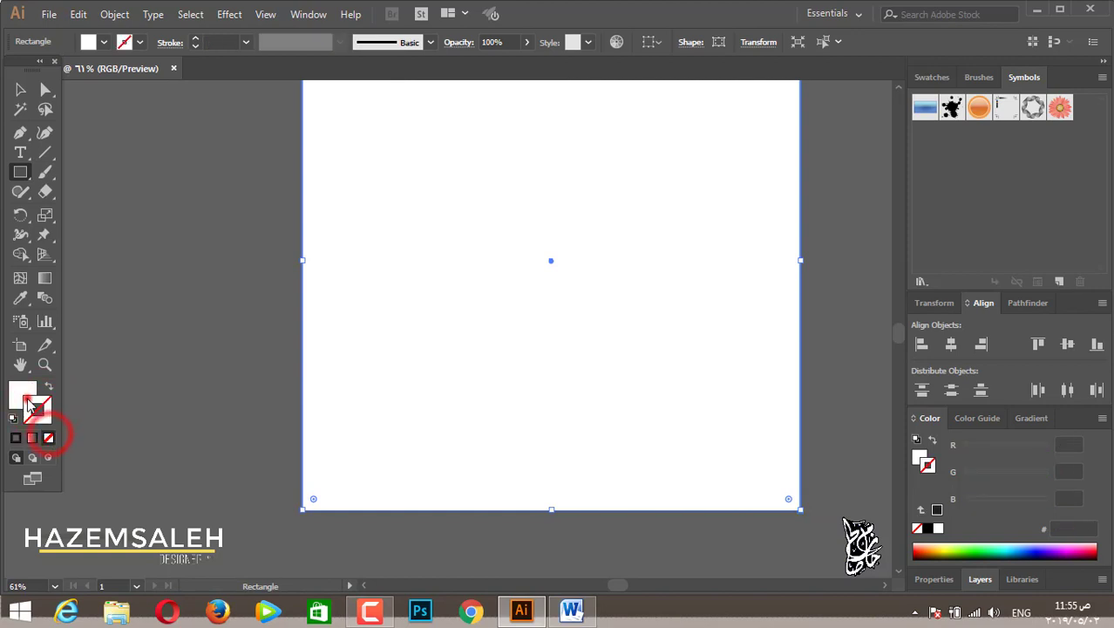
{"action": "left_click", "coordinate": [24, 394]}
{"action": "left_click", "coordinate": [103, 42]}
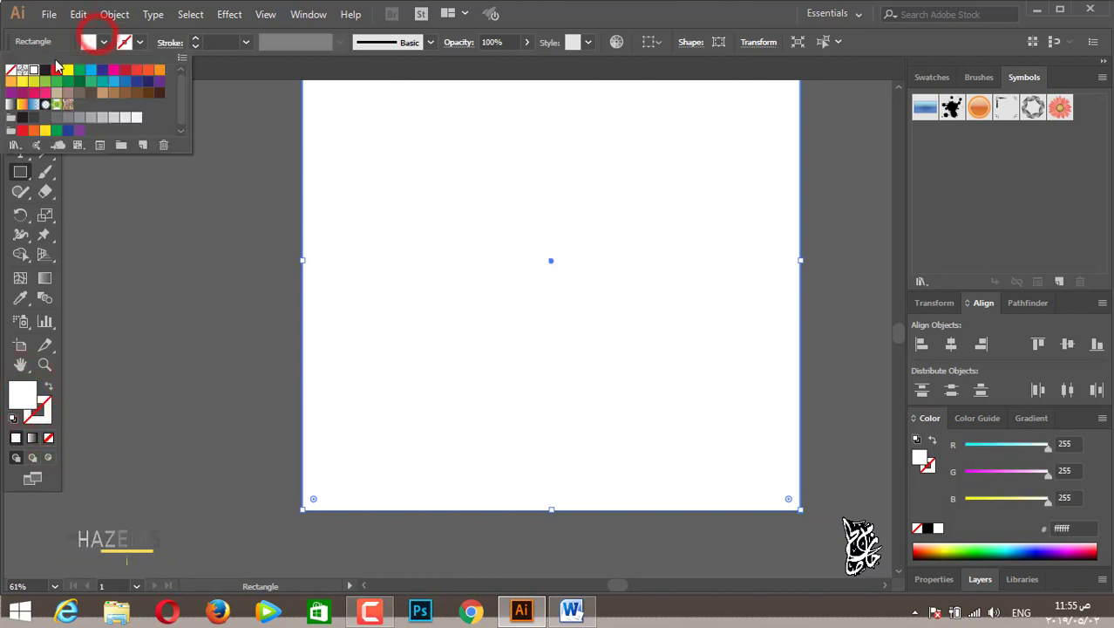
{"action": "left_click", "coordinate": [55, 71]}
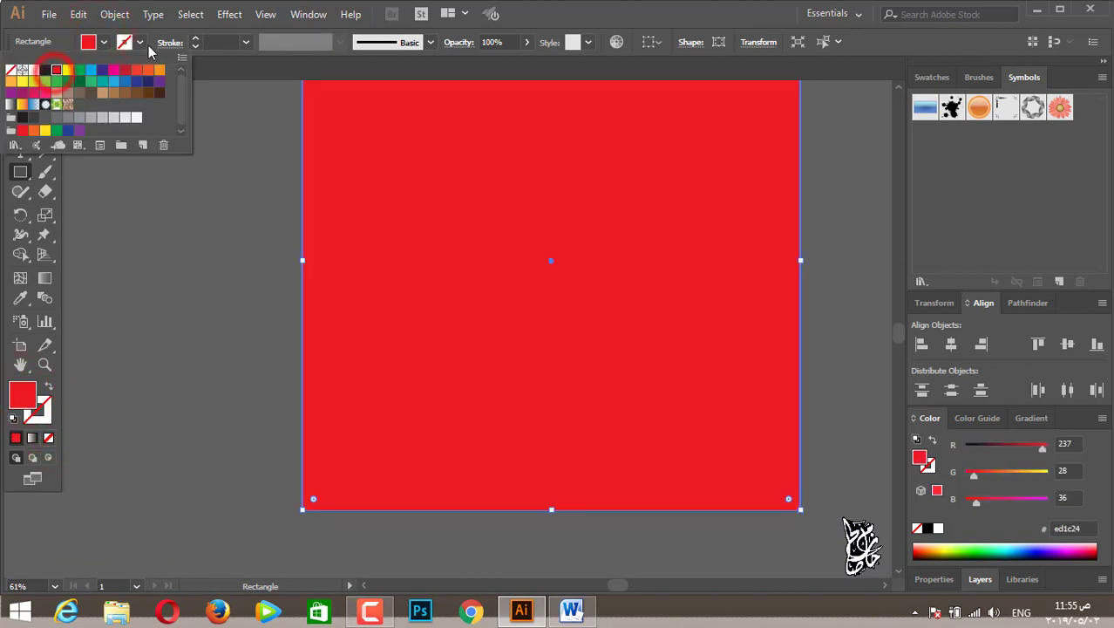
Step: Lock the red rectangle in place as the background
{"action": "left_click", "coordinate": [113, 15]}
{"action": "left_click", "coordinate": [174, 89]}
{"action": "left_click", "coordinate": [371, 88]}
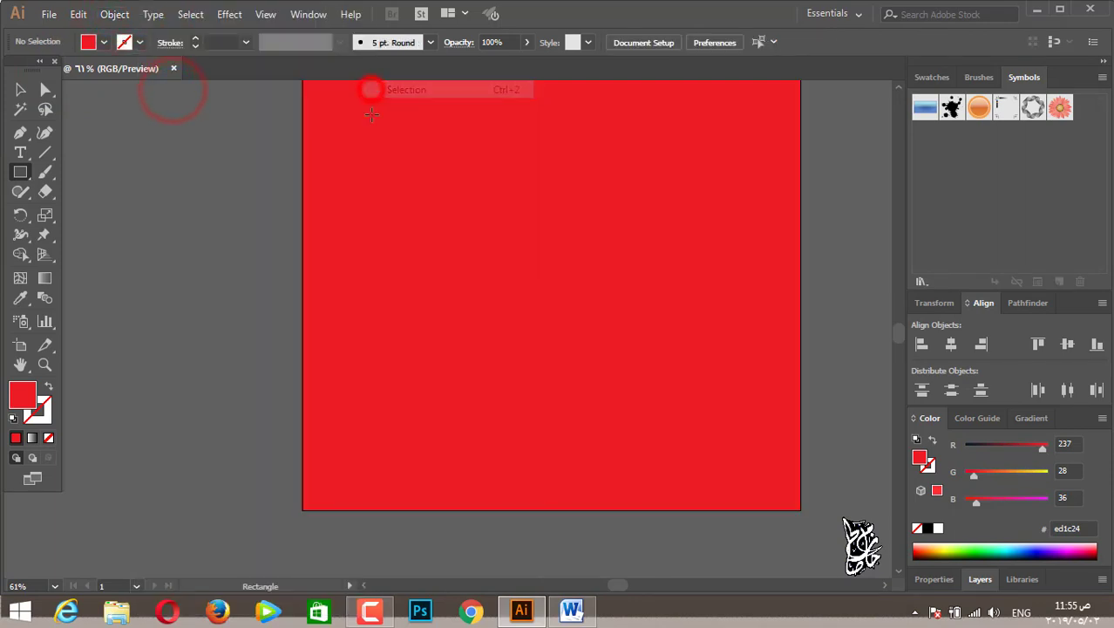
{"action": "left_click", "coordinate": [554, 162]}
Step: Draw a 285 px circle on the background and squash it to 263 px tall
{"action": "key", "text": "v"}
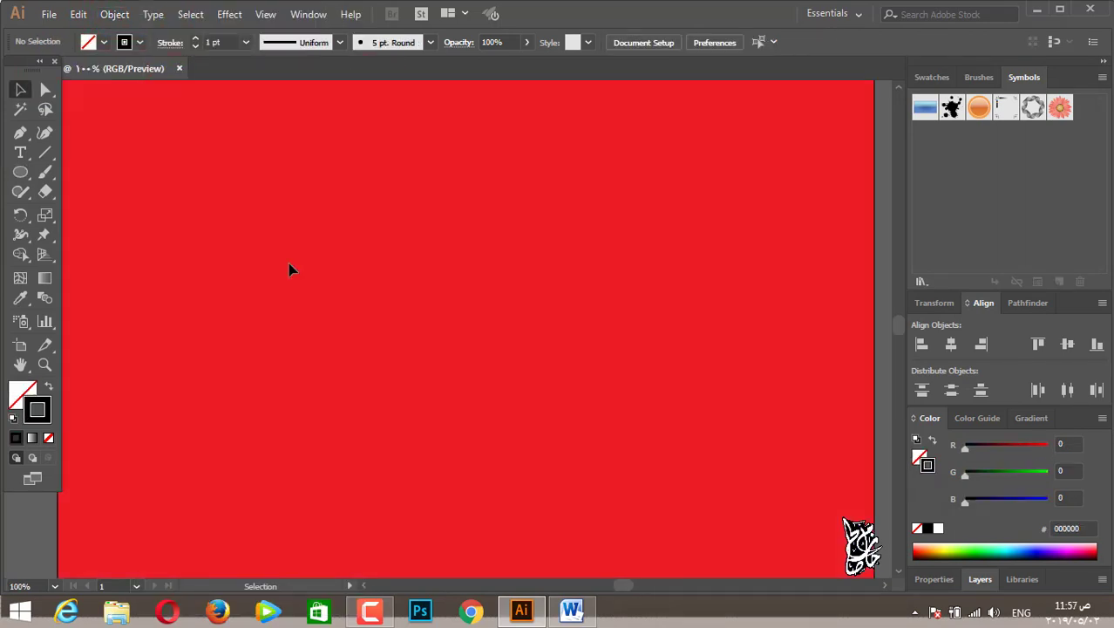
{"action": "left_click", "coordinate": [19, 173]}
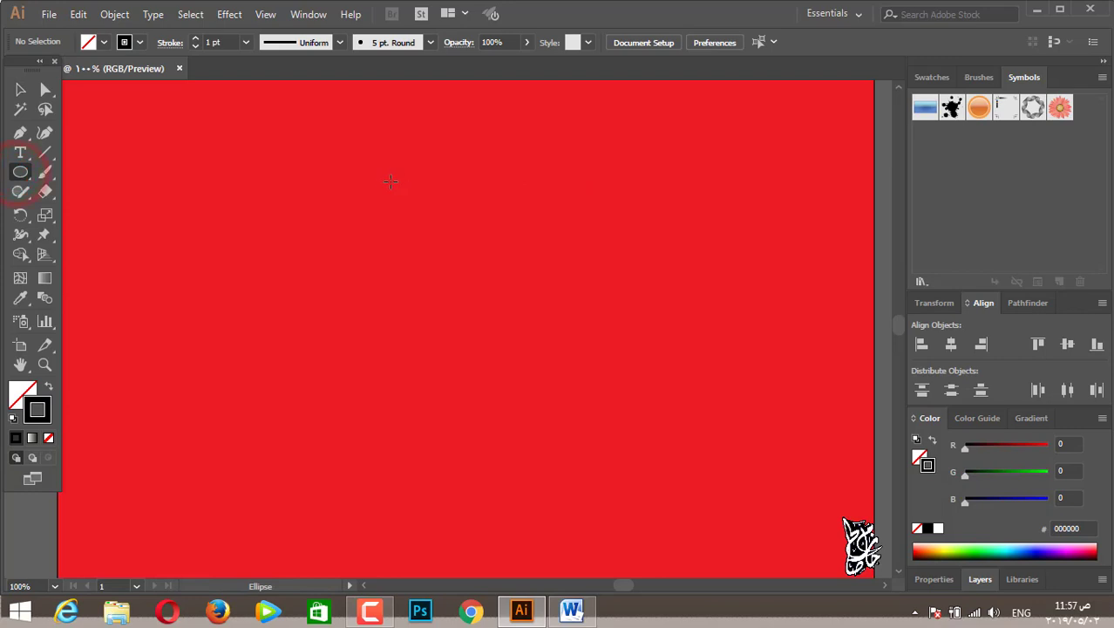
{"action": "left_click_drag", "start_coordinate": [390, 181], "coordinate": [620, 416]}
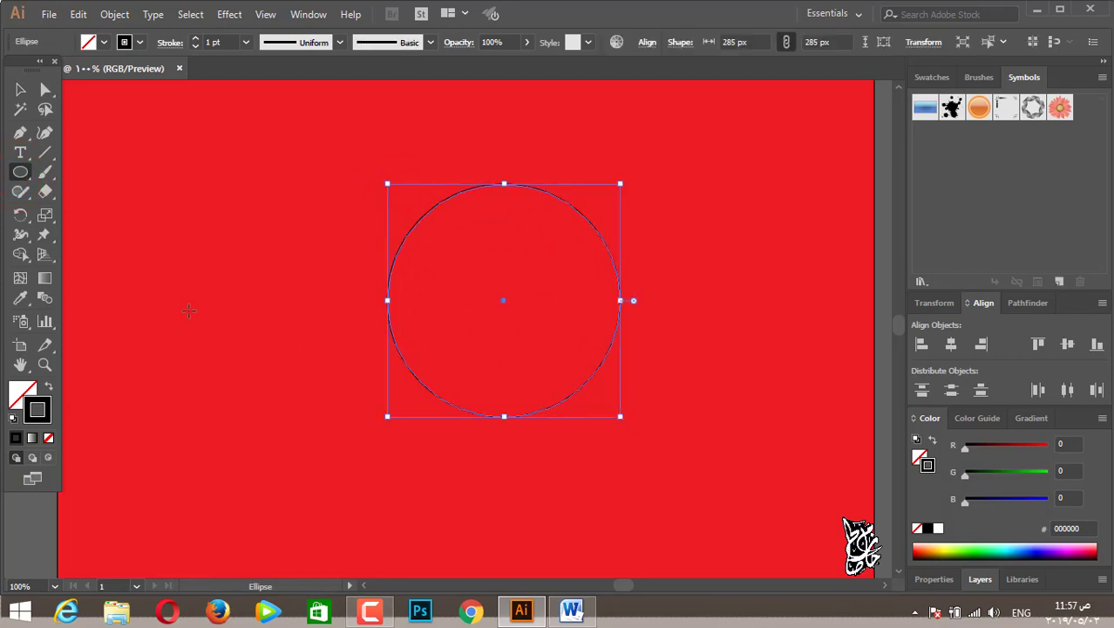
{"action": "left_click", "coordinate": [21, 89]}
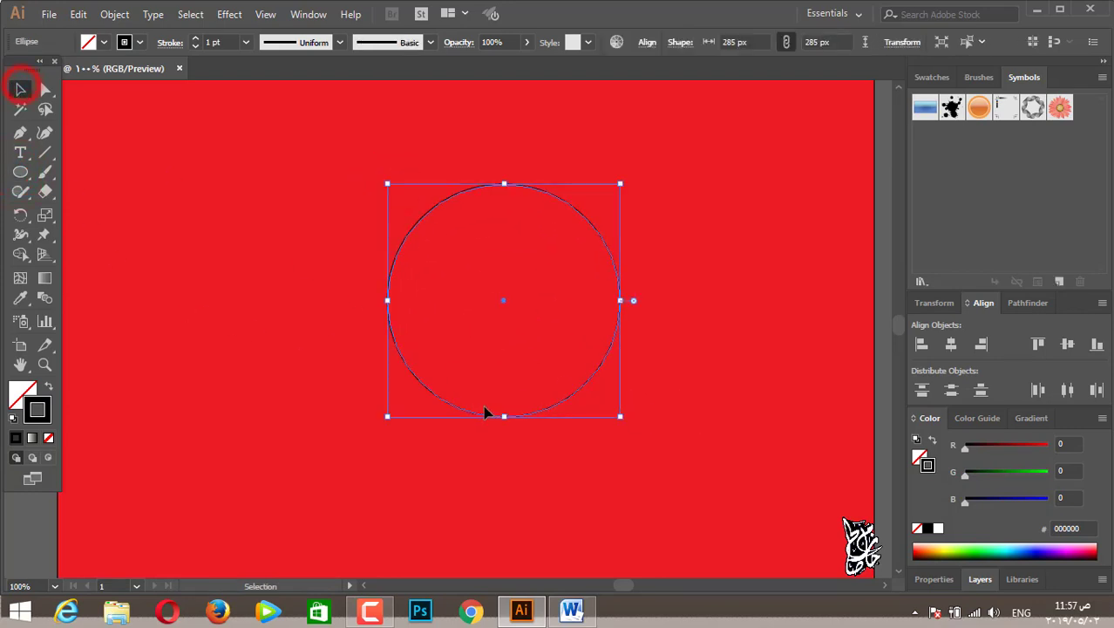
{"action": "left_click_drag", "start_coordinate": [504, 416], "coordinate": [504, 399]}
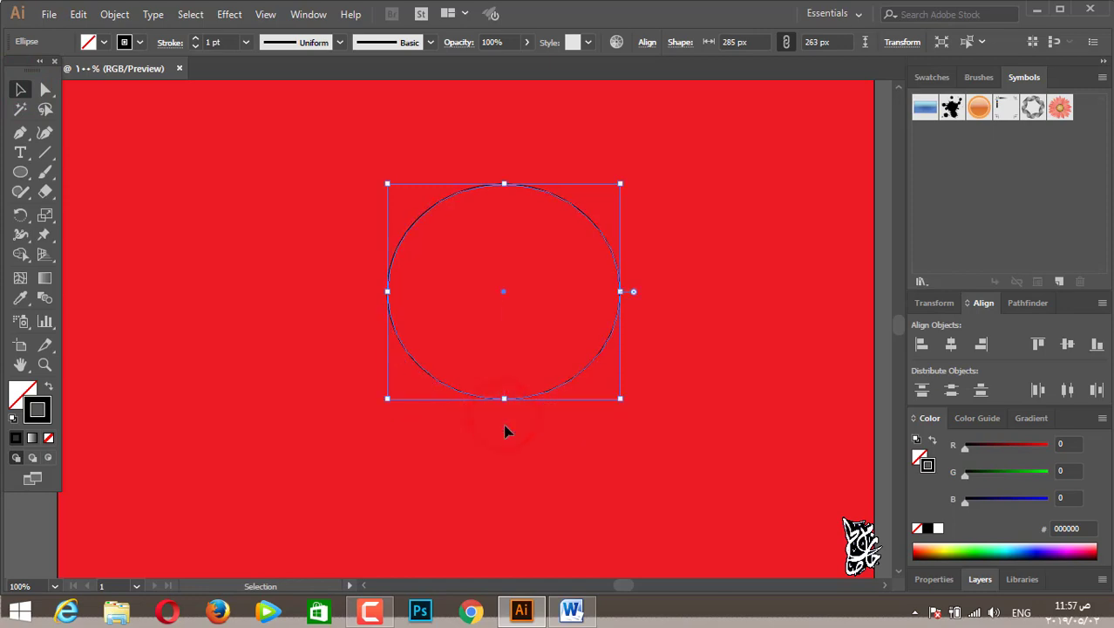
{"action": "left_click", "coordinate": [41, 89]}
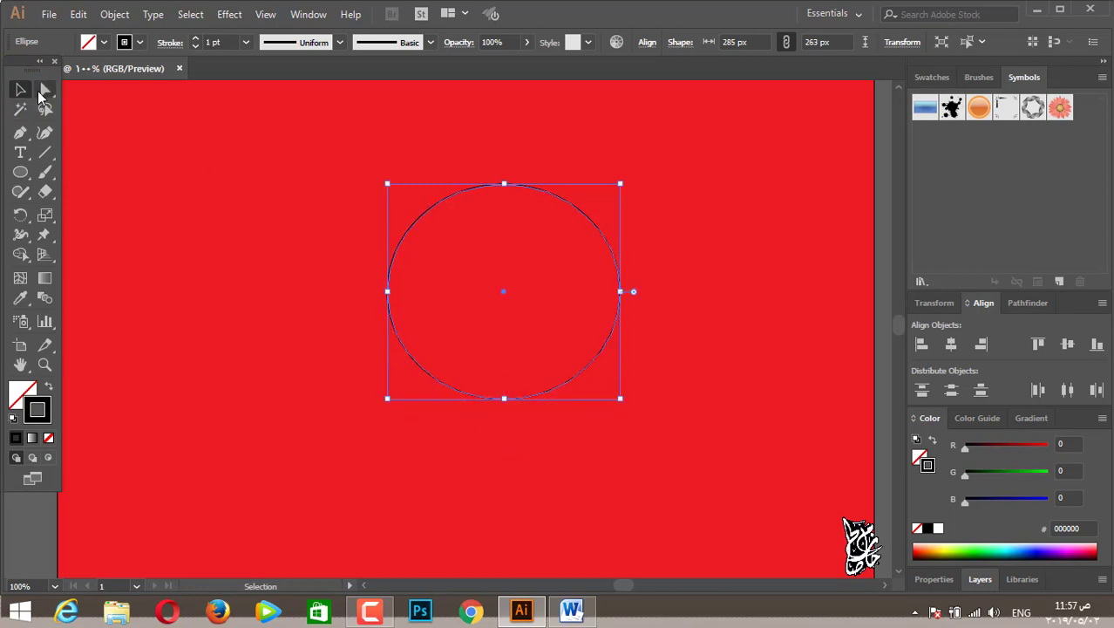
Step: Nudge the ellipse's top anchor point slightly lower
{"action": "left_click", "coordinate": [503, 184]}
{"action": "key", "text": "Down"}
{"action": "key", "text": "Down"}
{"action": "key", "text": "Down"}
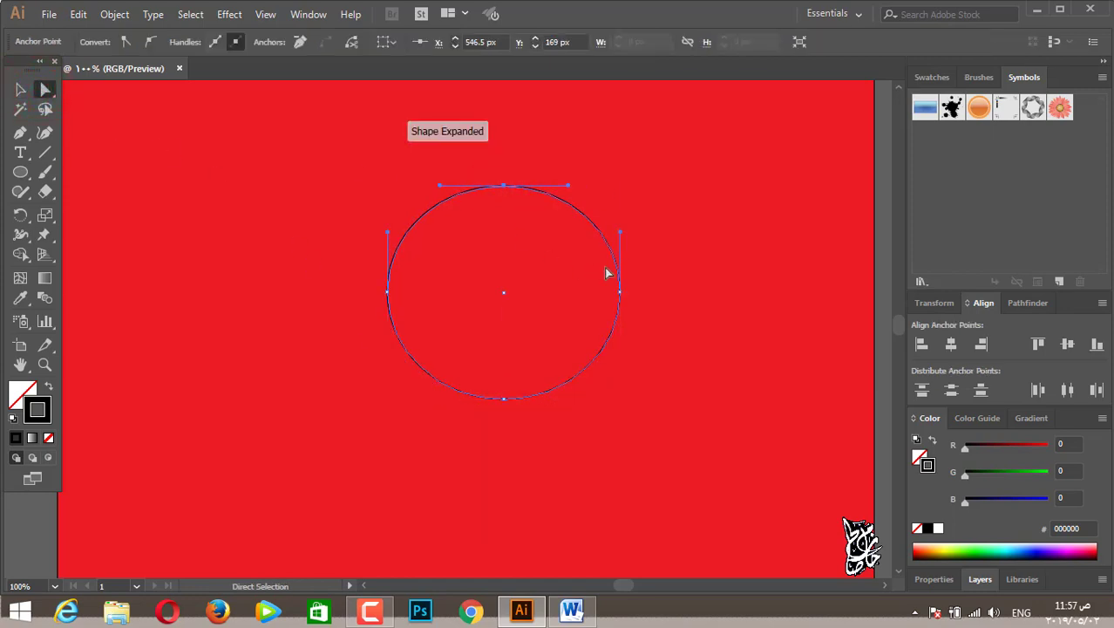
{"action": "key", "text": "Down"}
{"action": "key", "text": "Down"}
{"action": "key", "text": "Down"}
{"action": "key", "text": "Down"}
{"action": "key", "text": "Down"}
{"action": "key", "text": "Down"}
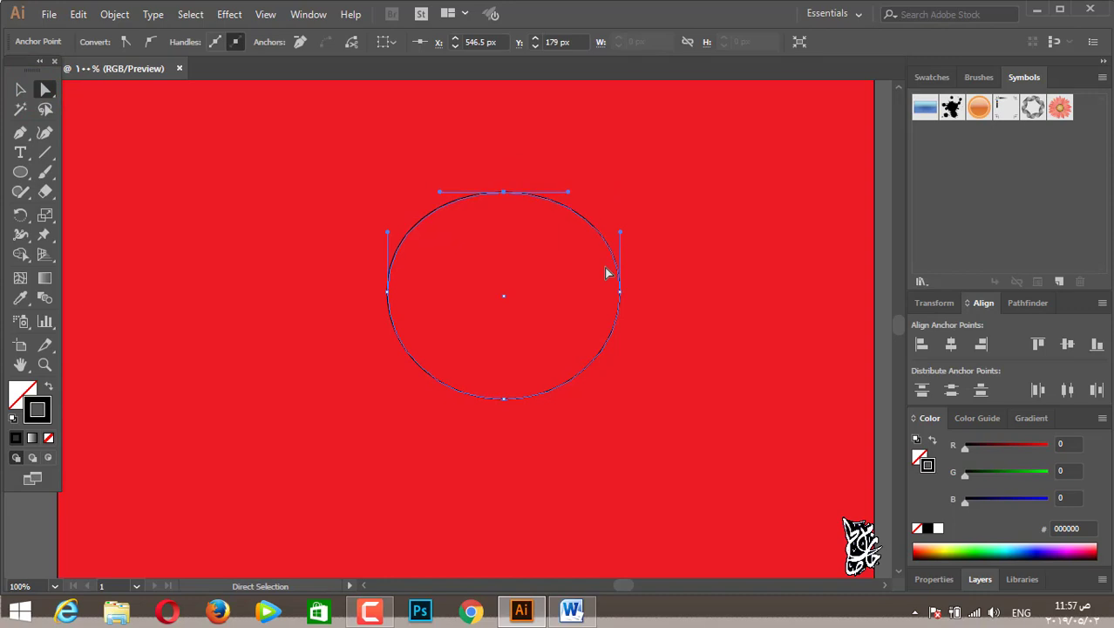
{"action": "scroll", "coordinate": [509, 190], "scroll_direction": "up", "scroll_amount": 2}
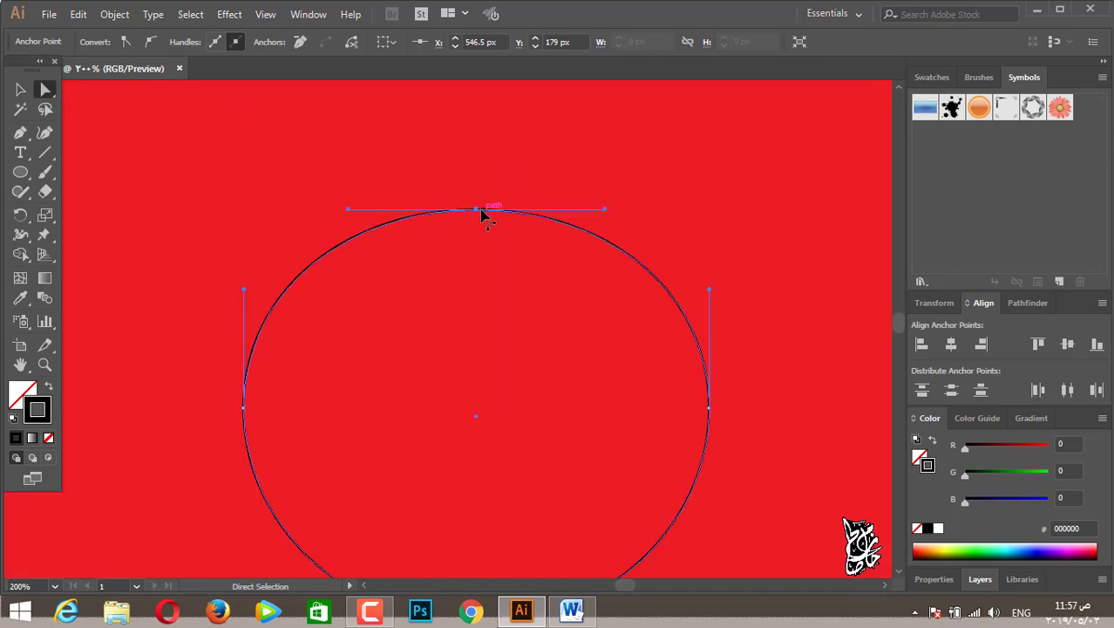
{"action": "left_click", "coordinate": [505, 278]}
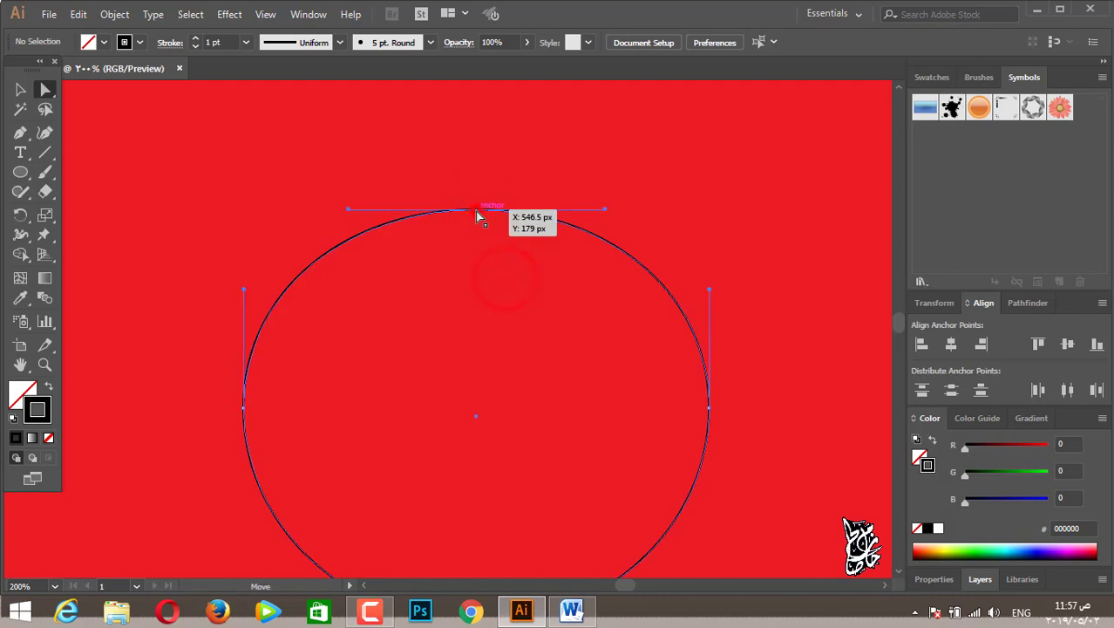
{"action": "mouse_move", "coordinate": [476, 210]}
{"action": "left_mouse_down"}
{"action": "mouse_move", "coordinate": [478, 249]}
{"action": "mouse_move", "coordinate": [477, 225]}
{"action": "left_mouse_up"}
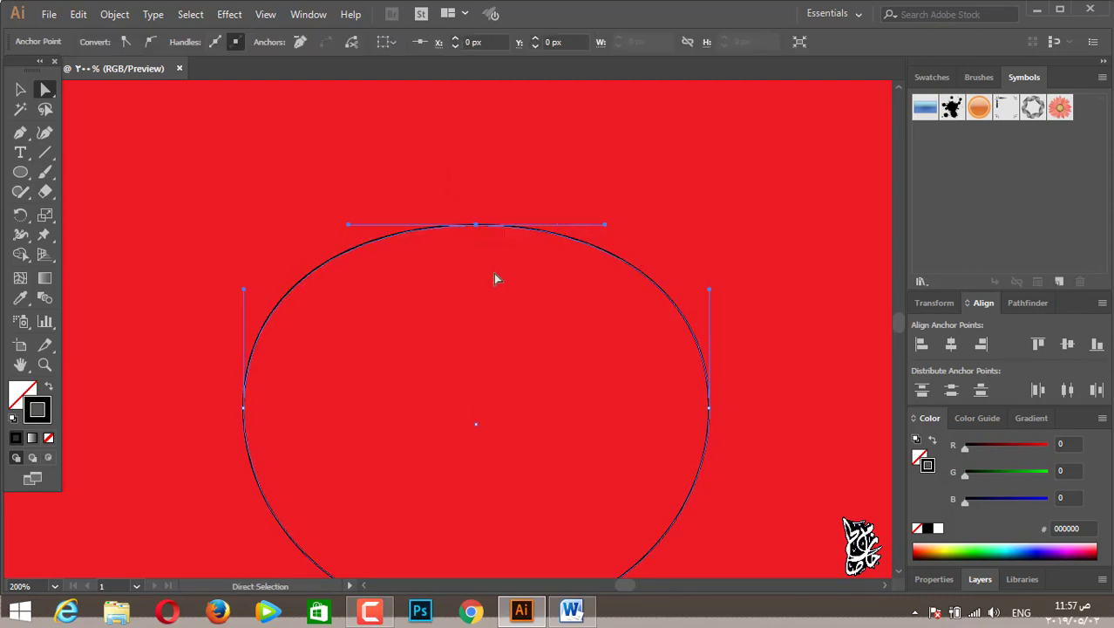
Step: Convert the top anchor to a sharp corner and drop it 86.5 px into a notch
{"action": "left_click", "coordinate": [20, 133]}
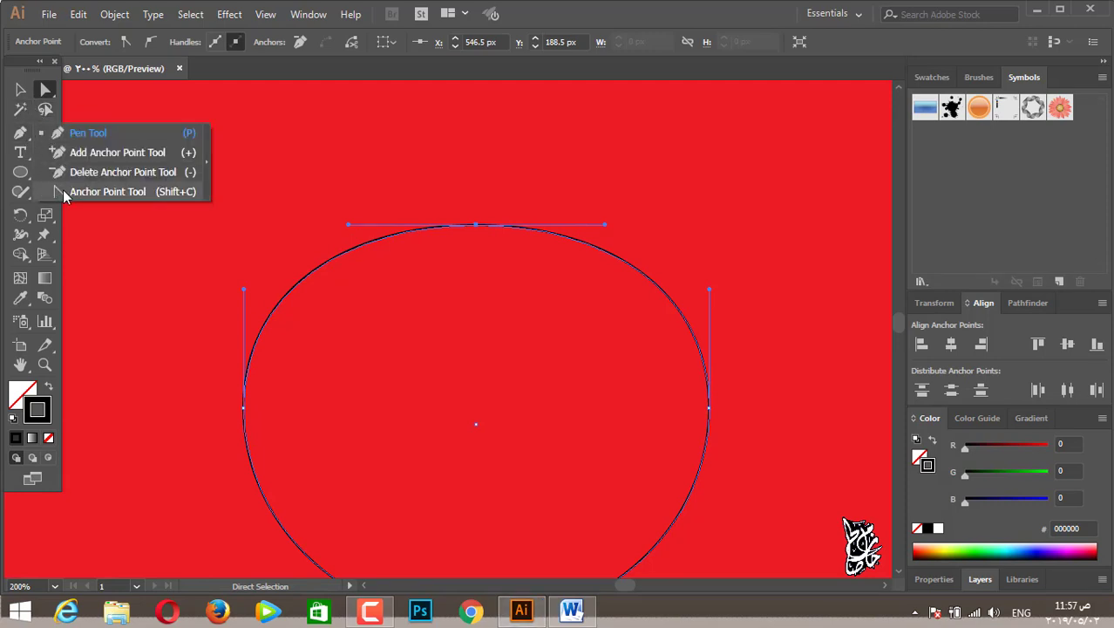
{"action": "key", "text": "shift+c"}
{"action": "left_click", "coordinate": [476, 224]}
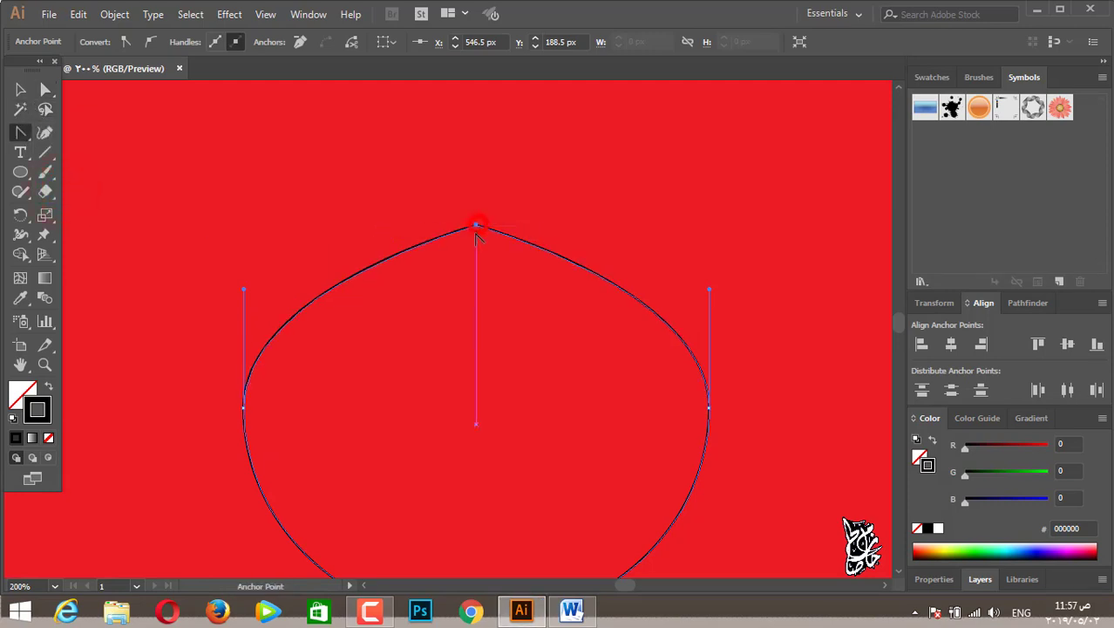
{"action": "left_click", "coordinate": [43, 89]}
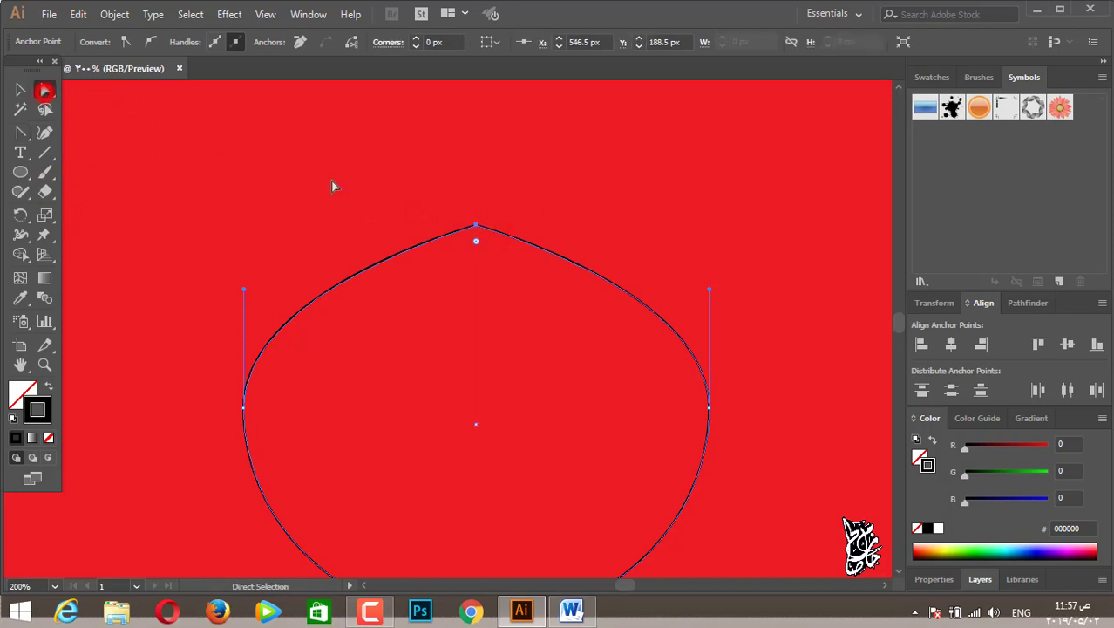
{"action": "left_click", "coordinate": [477, 226]}
{"action": "left_click_drag", "start_coordinate": [476, 227], "coordinate": [478, 370]}
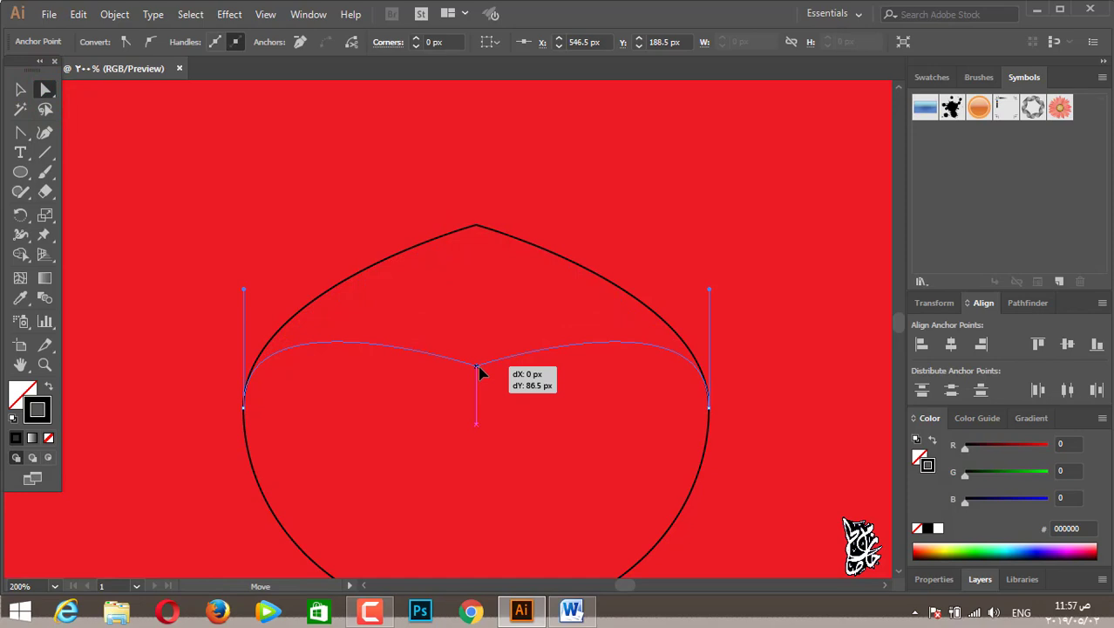
{"action": "left_click_drag", "start_coordinate": [477, 370], "coordinate": [478, 370]}
Step: Raise the left and right side curves to form the heart's lobes
{"action": "scroll", "coordinate": [390, 312], "scroll_direction": "down", "scroll_amount": 1}
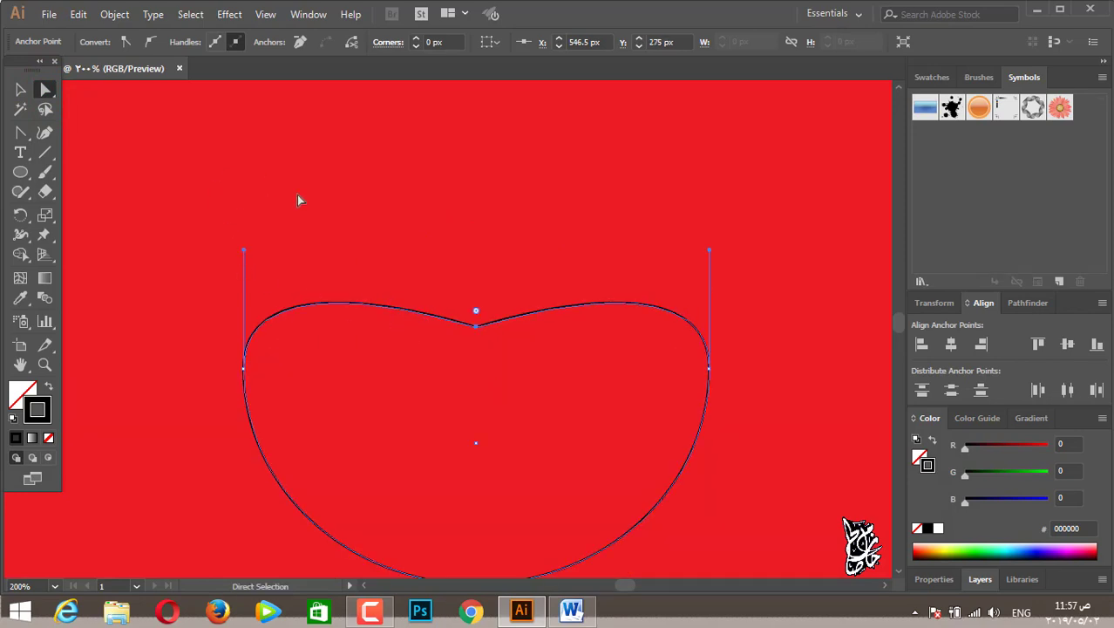
{"action": "left_click_drag", "start_coordinate": [245, 252], "coordinate": [244, 202]}
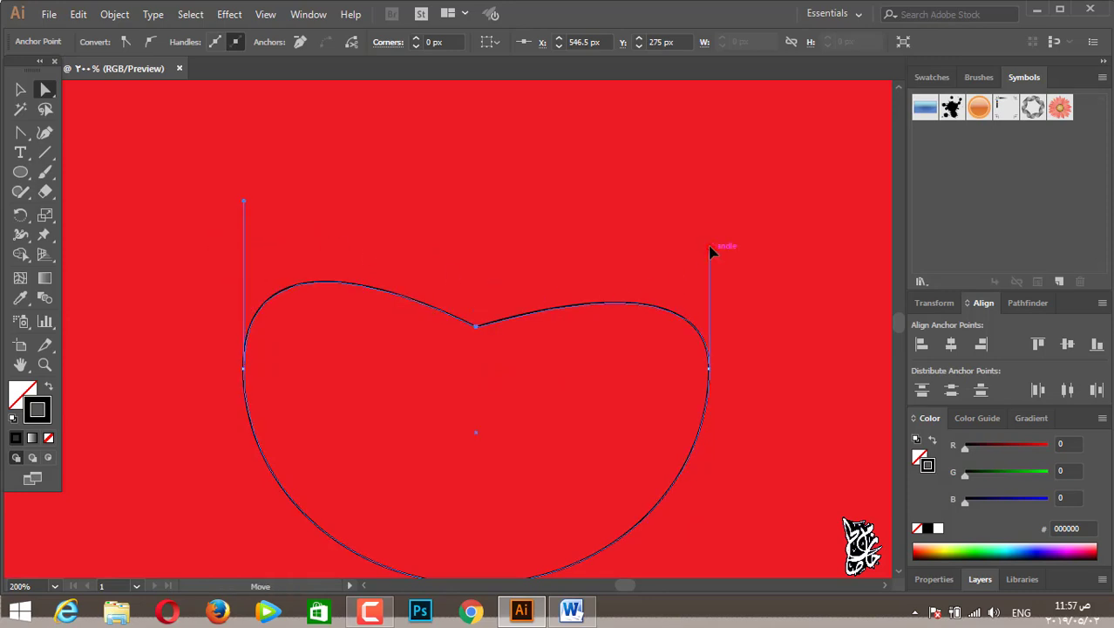
{"action": "left_click_drag", "start_coordinate": [712, 250], "coordinate": [710, 200]}
{"action": "scroll", "coordinate": [368, 240], "scroll_direction": "down", "scroll_amount": 1}
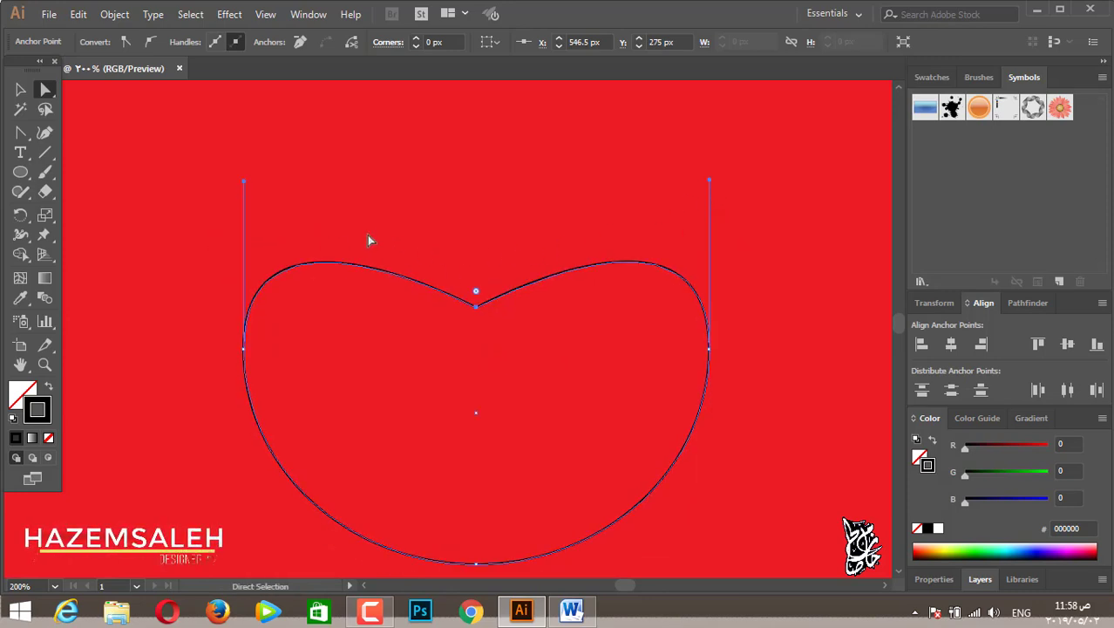
{"action": "scroll", "coordinate": [370, 235], "scroll_direction": "down", "scroll_amount": 1}
{"action": "left_click", "coordinate": [20, 89]}
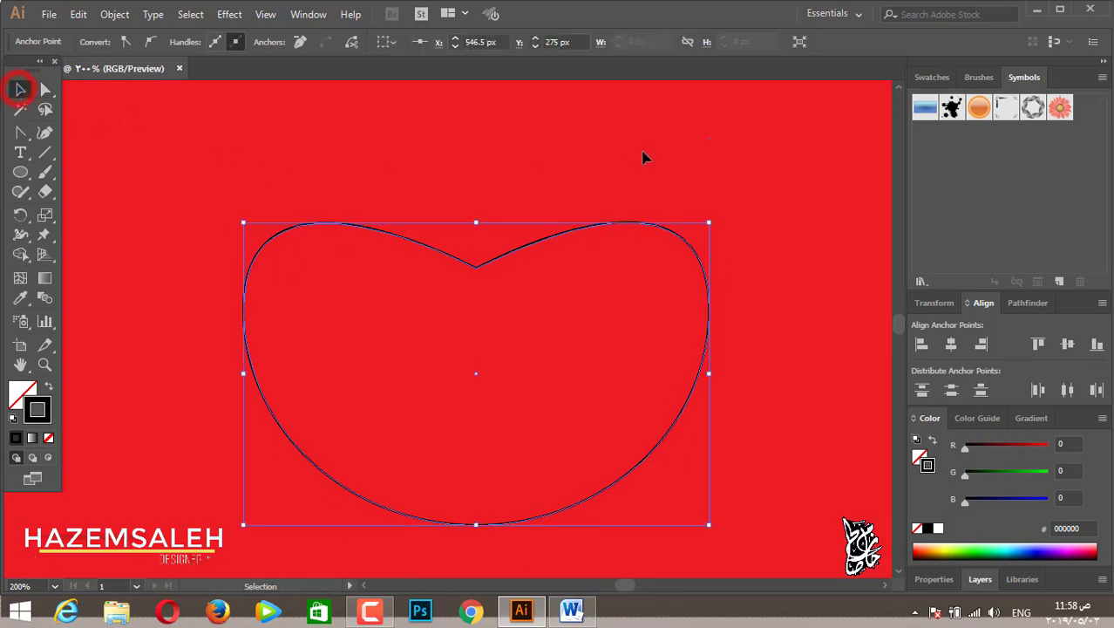
Step: Reposition the heart's top-centre point slightly lower
{"action": "left_click", "coordinate": [763, 180]}
{"action": "left_click", "coordinate": [45, 89]}
{"action": "left_click_drag", "start_coordinate": [166, 170], "coordinate": [576, 274]}
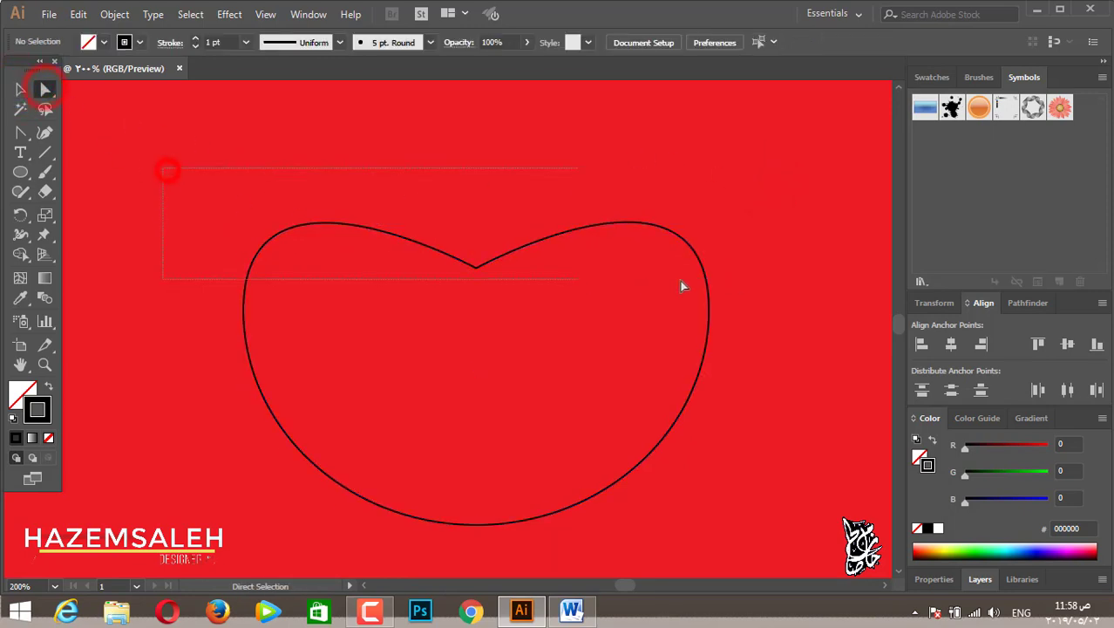
{"action": "left_click_drag", "start_coordinate": [477, 266], "coordinate": [477, 219]}
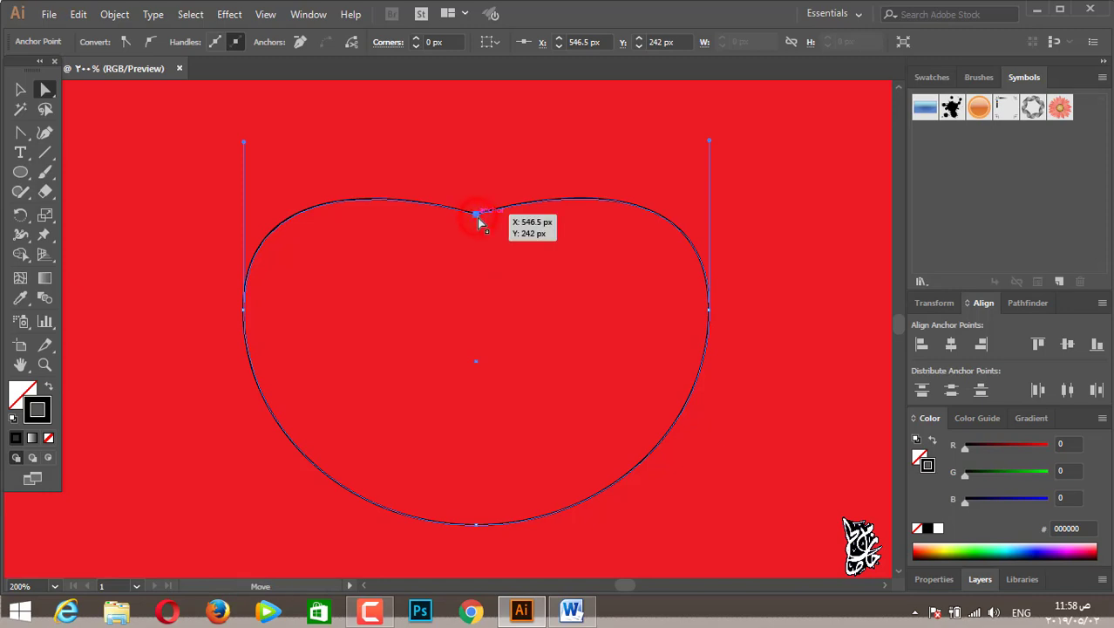
{"action": "left_click", "coordinate": [482, 233]}
{"action": "left_click", "coordinate": [476, 218]}
{"action": "left_click_drag", "start_coordinate": [477, 218], "coordinate": [477, 222]}
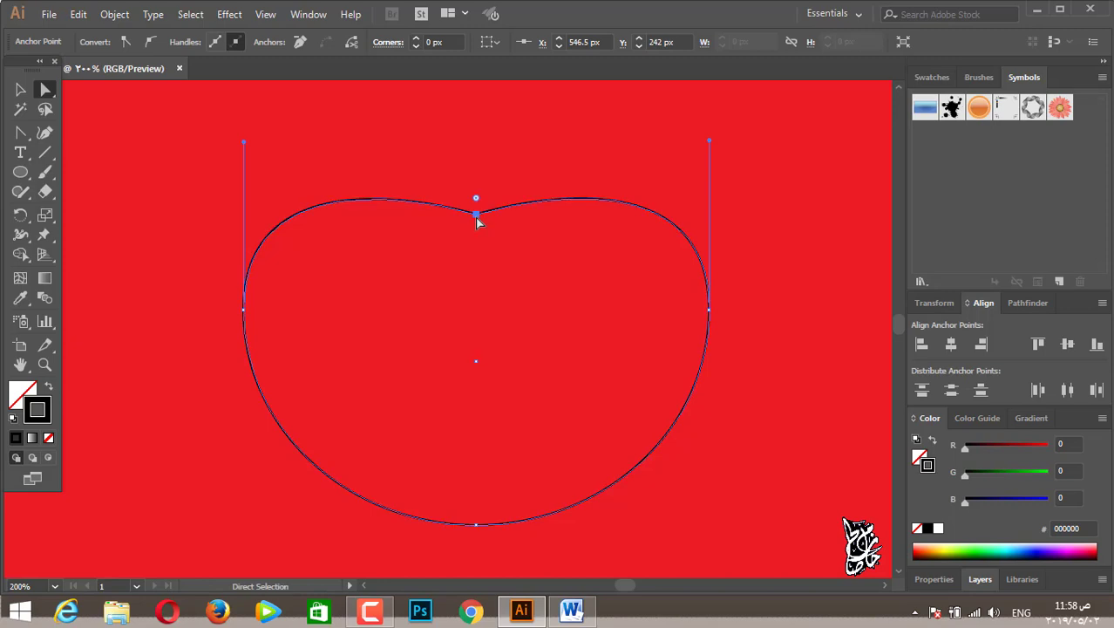
{"action": "left_click", "coordinate": [577, 162]}
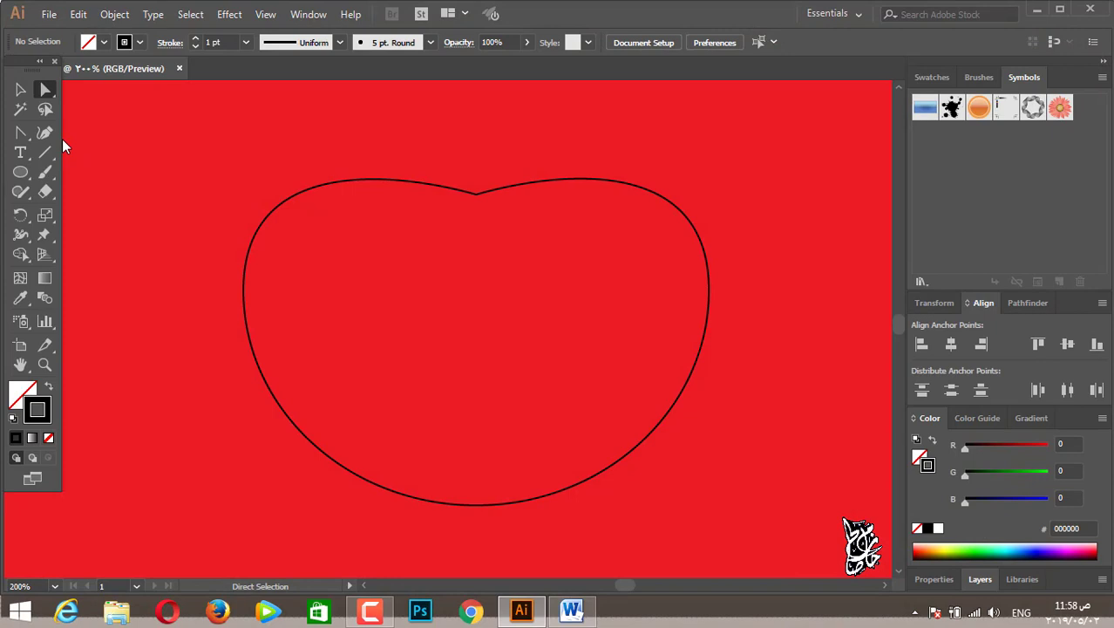
Step: Narrow the heart-shaped face evenly from both sides
{"action": "left_click", "coordinate": [20, 89]}
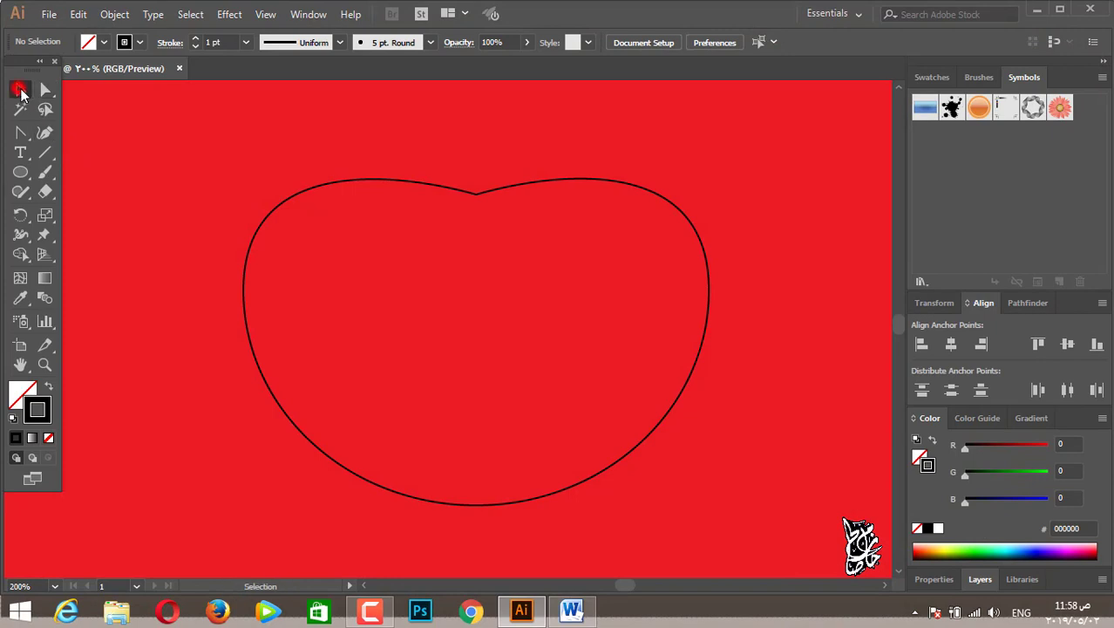
{"action": "left_click", "coordinate": [389, 181]}
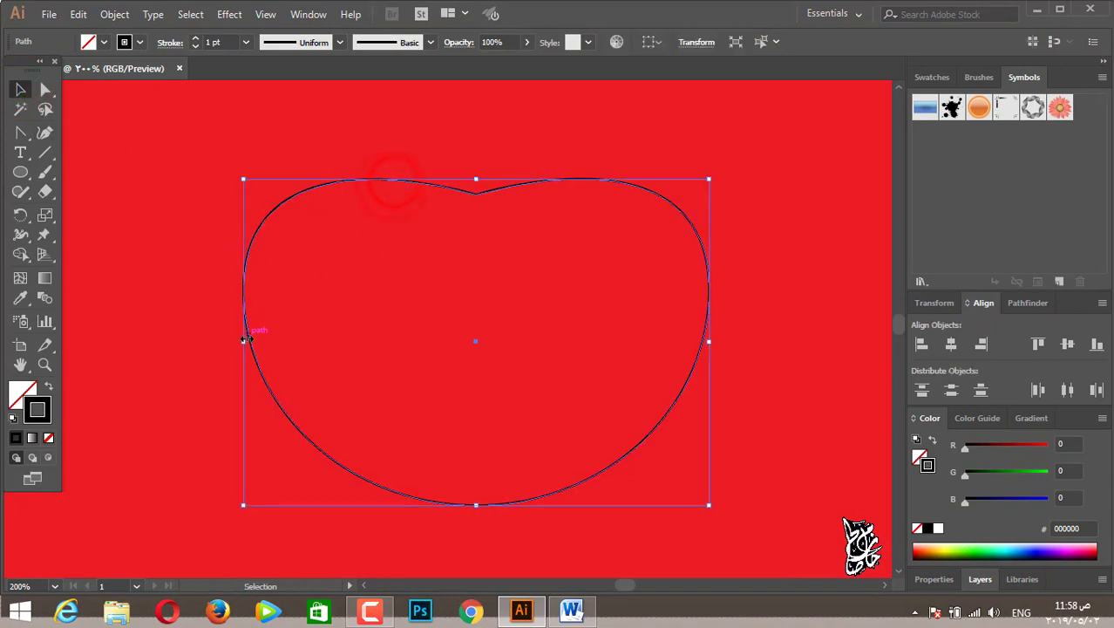
{"action": "left_click_drag", "start_coordinate": [243, 342], "coordinate": [274, 342]}
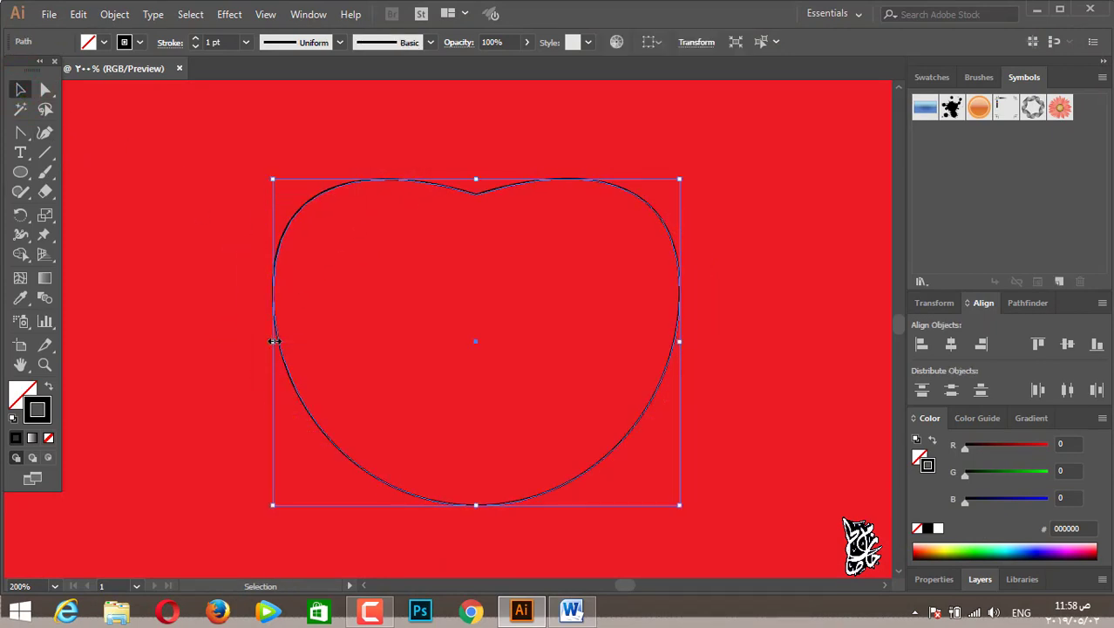
{"action": "scroll", "coordinate": [275, 340], "scroll_direction": "down", "scroll_amount": 1}
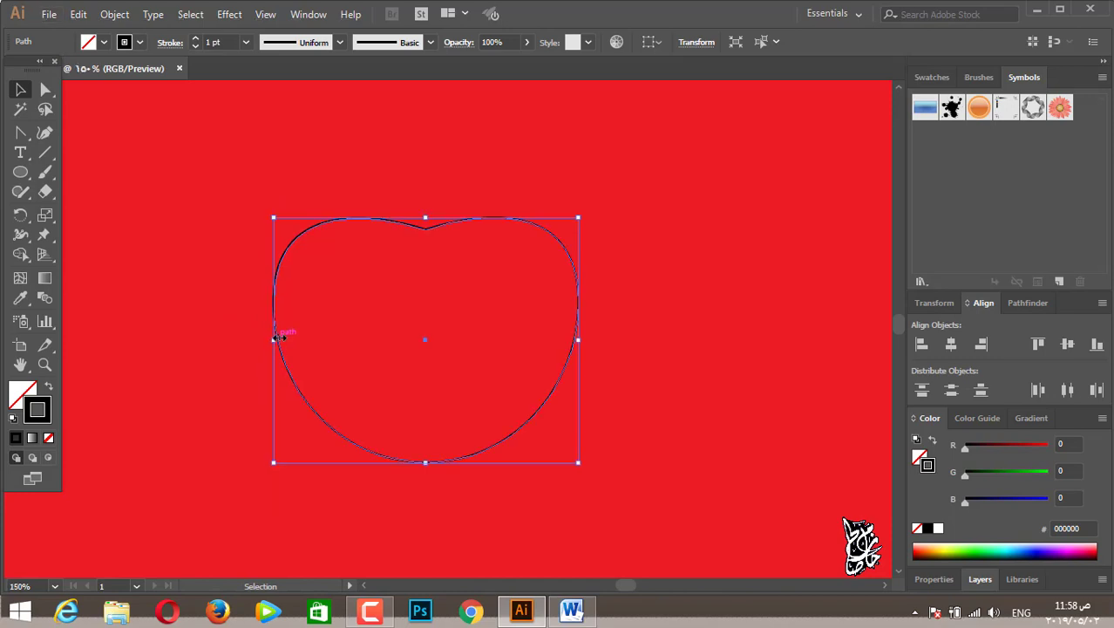
Step: Pull the anchor at the heart's top dip down to Y 248 px
{"action": "left_click", "coordinate": [46, 89]}
{"action": "left_click", "coordinate": [423, 154]}
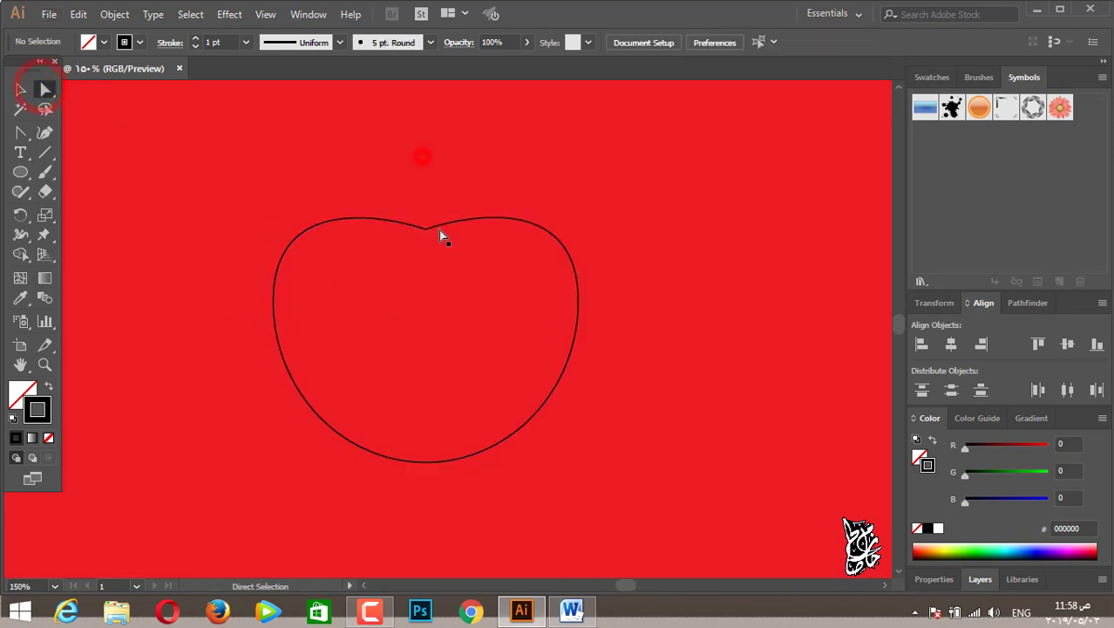
{"action": "scroll", "coordinate": [431, 232], "scroll_direction": "up", "scroll_amount": 1}
{"action": "left_click", "coordinate": [425, 226]}
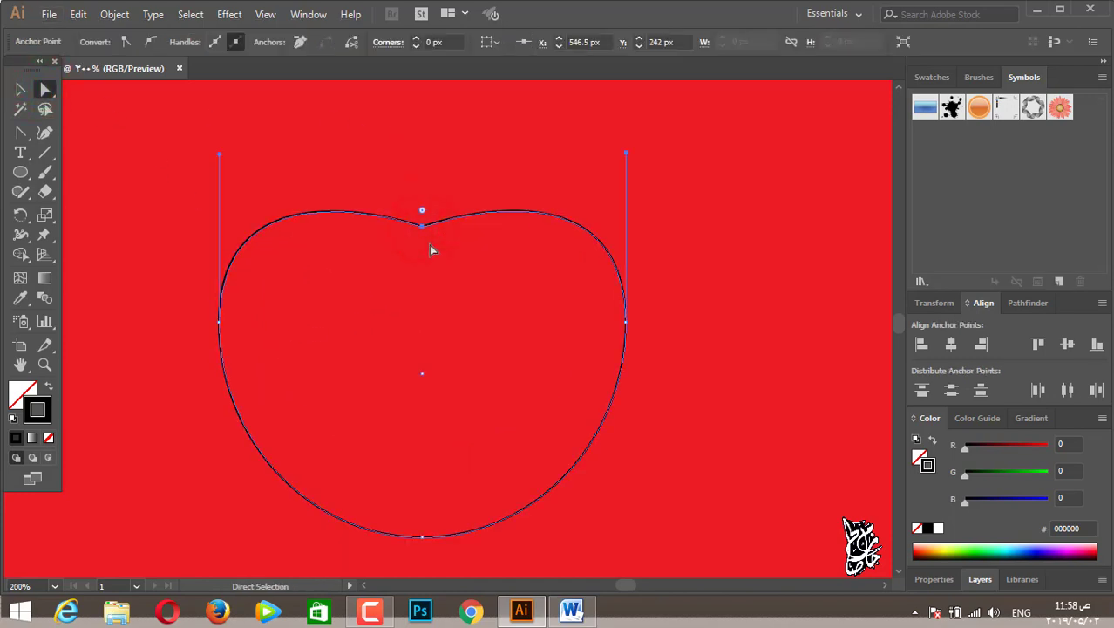
{"action": "left_click_drag", "start_coordinate": [427, 246], "coordinate": [431, 250]}
{"action": "key", "text": "Down"}
{"action": "key", "text": "Down"}
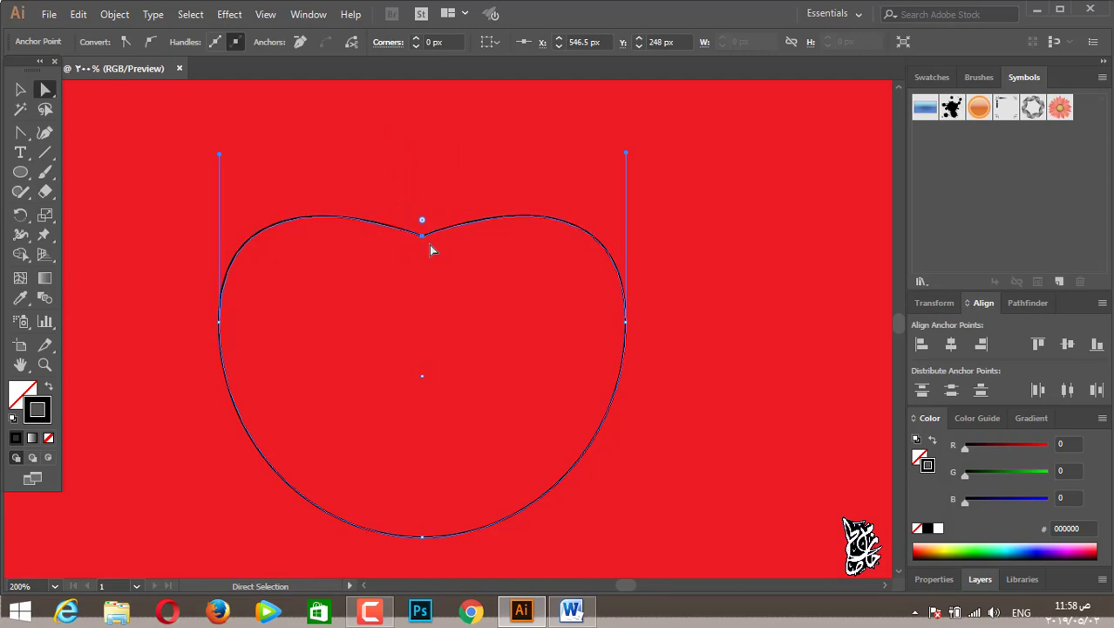
{"action": "scroll", "coordinate": [444, 286], "scroll_direction": "down", "scroll_amount": 1}
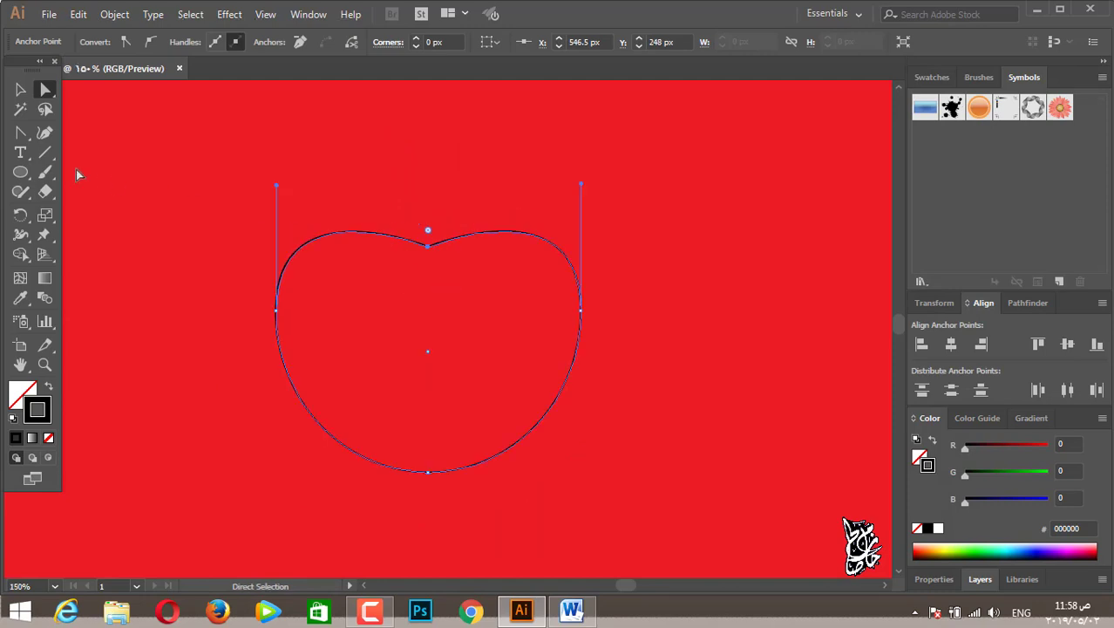
Step: Give the heart a white fill from the Color Picker and set its stroke to None
{"action": "left_click", "coordinate": [22, 390]}
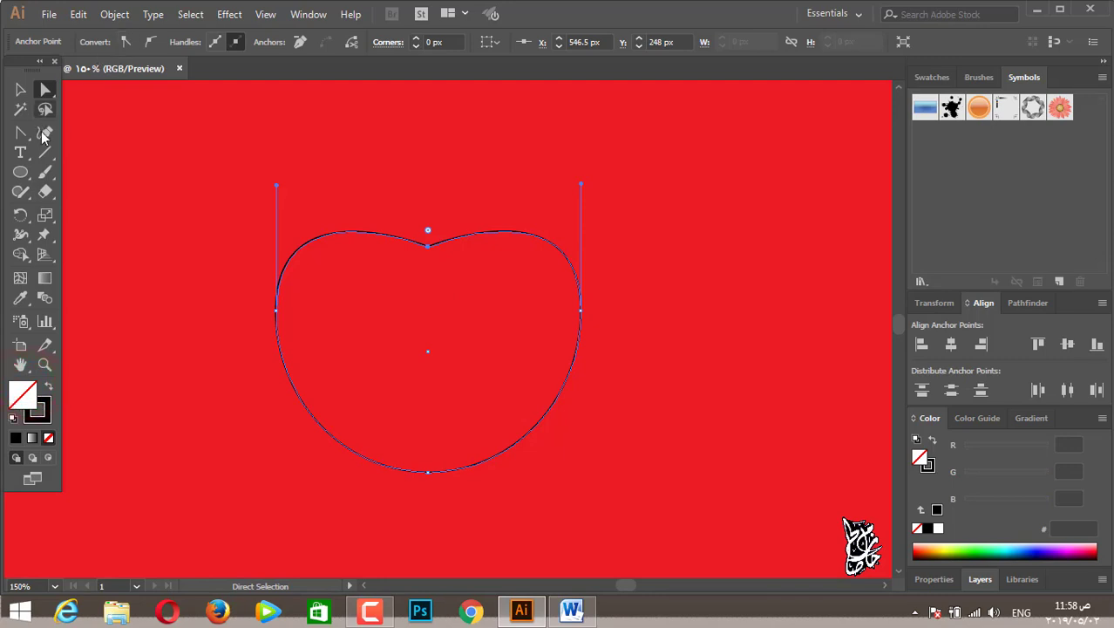
{"action": "left_click", "coordinate": [125, 201]}
{"action": "mouse_move", "coordinate": [335, 159]}
{"action": "left_mouse_down"}
{"action": "mouse_move", "coordinate": [463, 305]}
{"action": "mouse_move", "coordinate": [419, 312]}
{"action": "left_mouse_up"}
{"action": "double_click", "coordinate": [30, 392]}
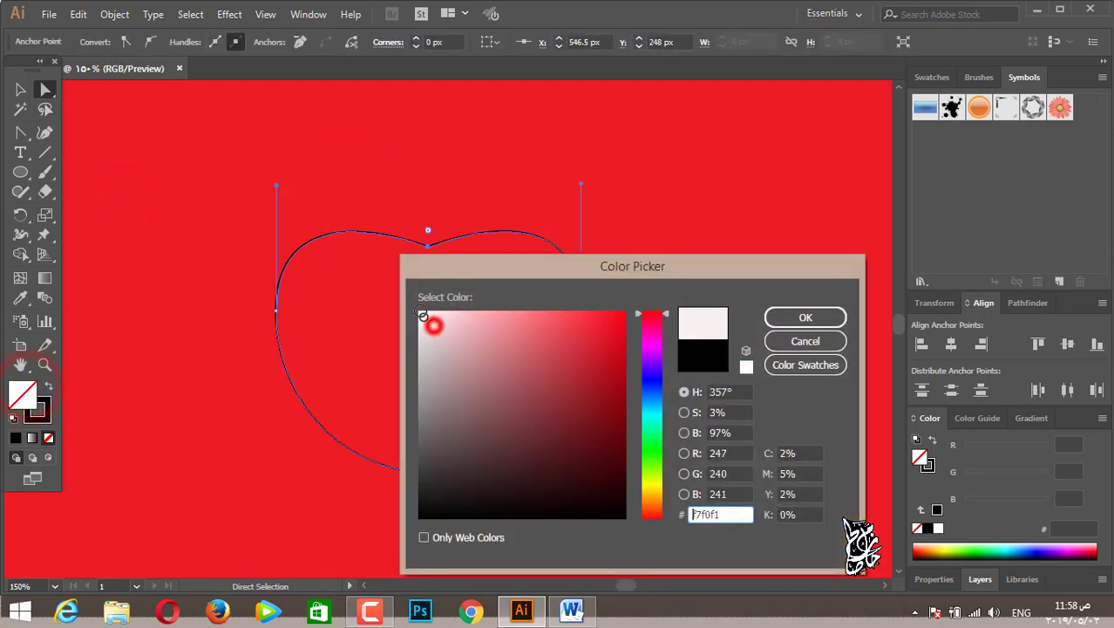
{"action": "left_click", "coordinate": [776, 319]}
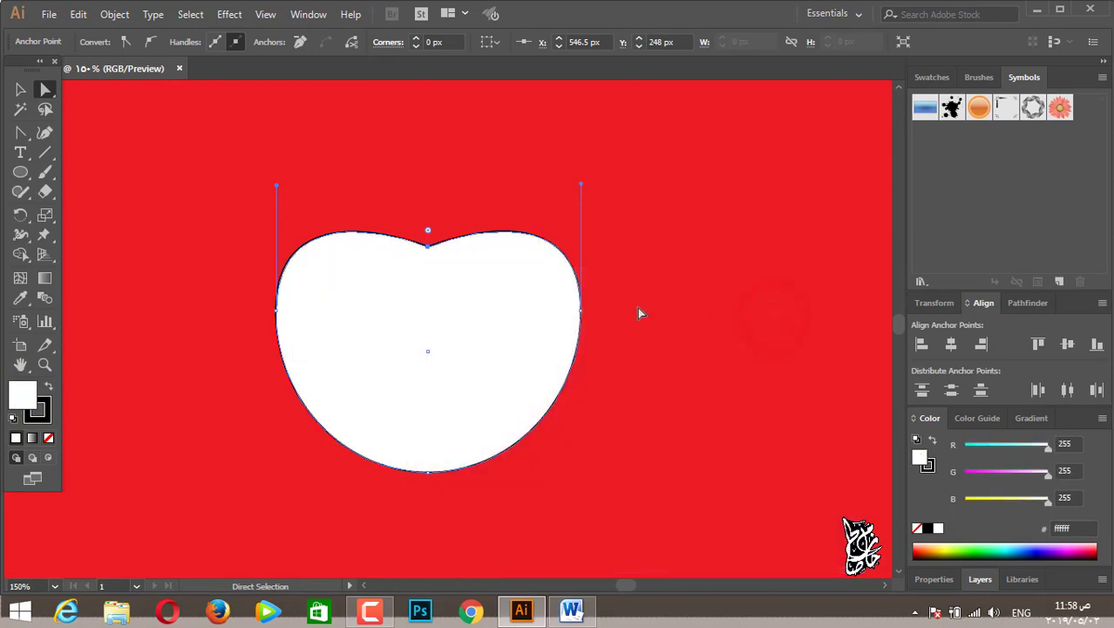
{"action": "left_click", "coordinate": [48, 406]}
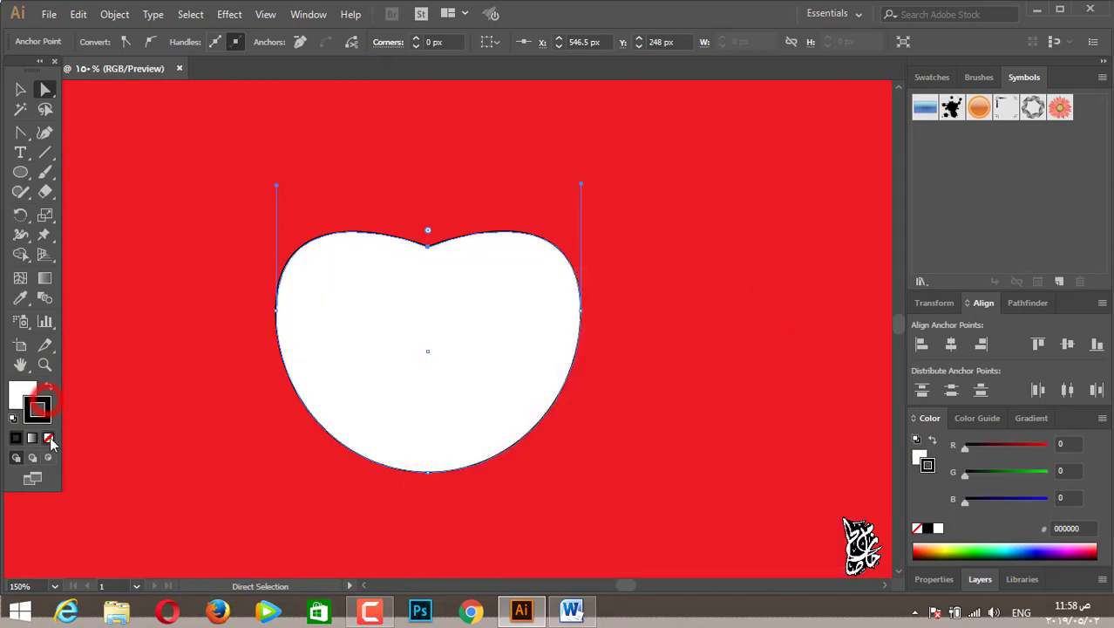
{"action": "left_click", "coordinate": [48, 438]}
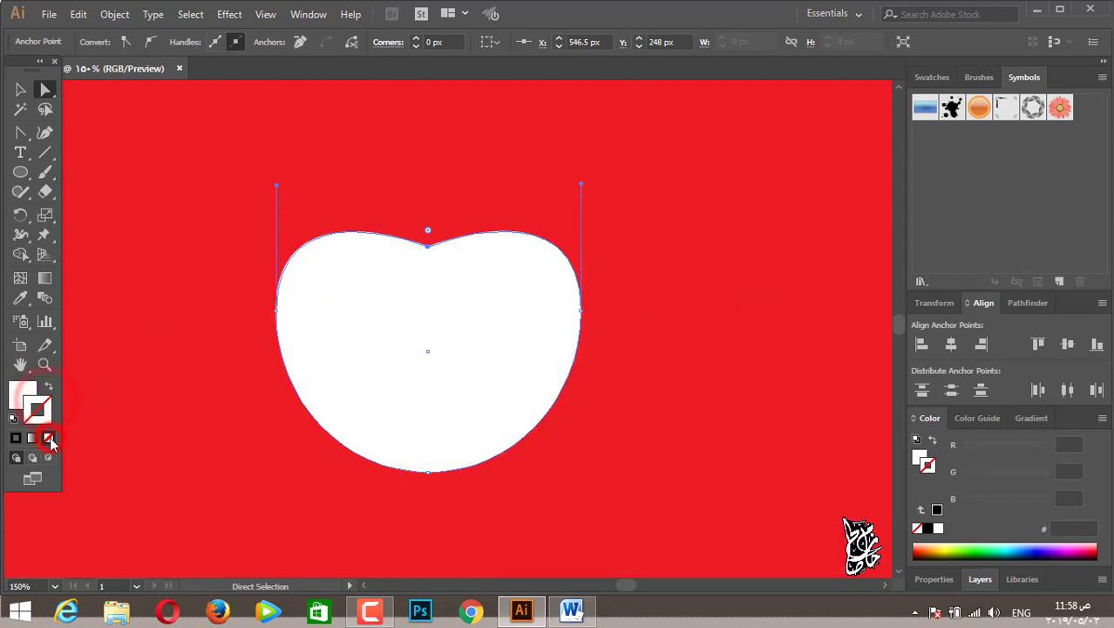
{"action": "left_click", "coordinate": [20, 172]}
{"action": "left_click", "coordinate": [74, 188]}
Step: Draw a wide rounded rectangle over the face top, fully rounded into a taller pill
{"action": "left_click_drag", "start_coordinate": [233, 181], "coordinate": [619, 301]}
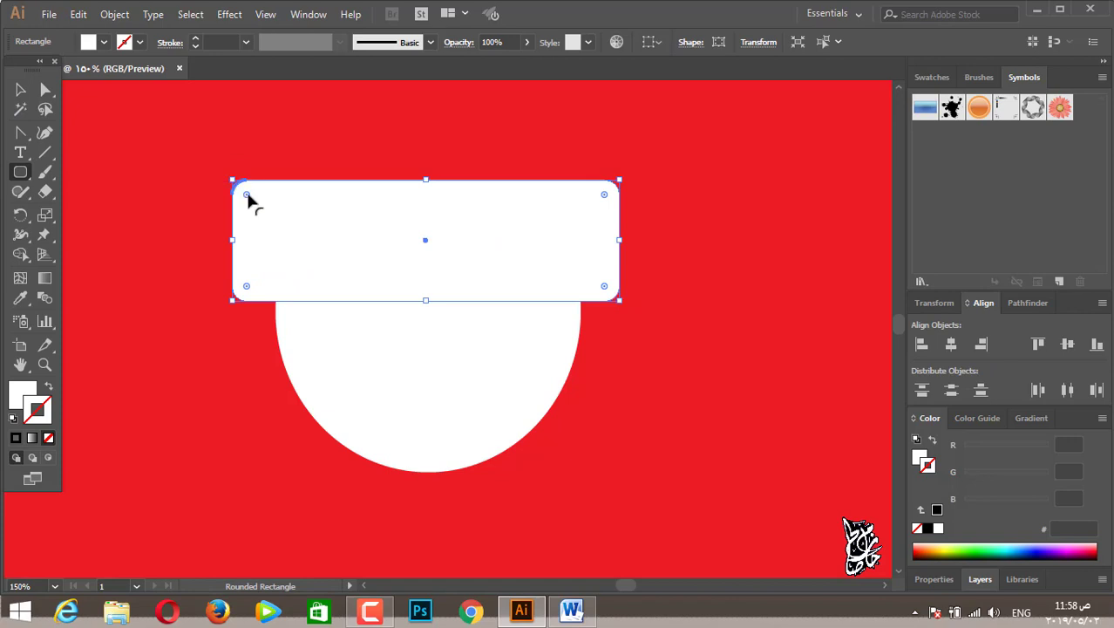
{"action": "left_click_drag", "start_coordinate": [246, 194], "coordinate": [418, 291]}
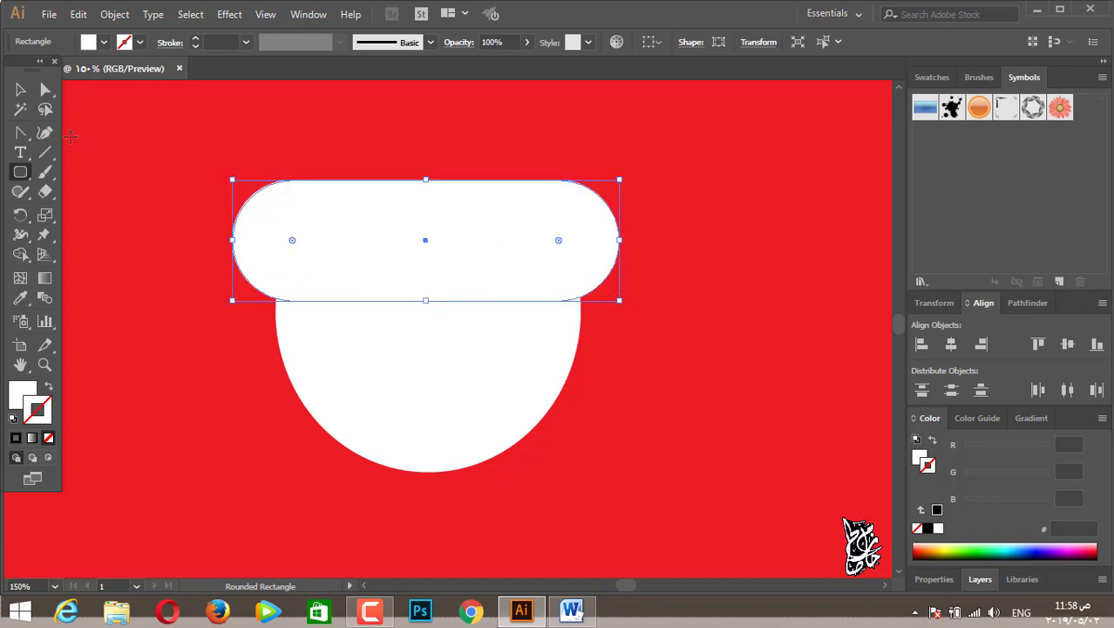
{"action": "left_click", "coordinate": [19, 90]}
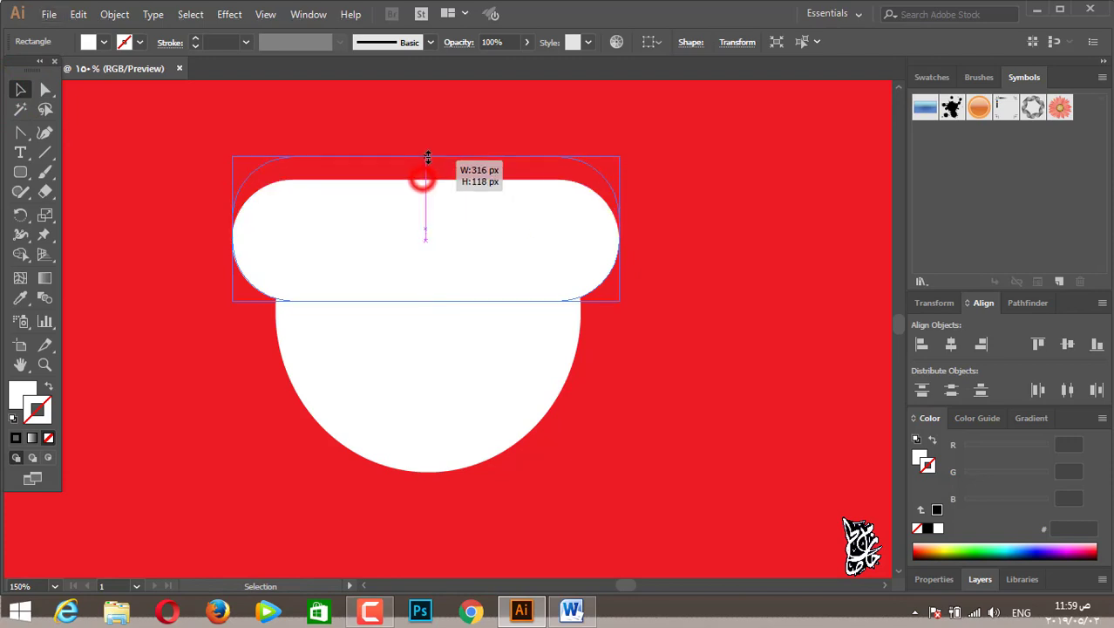
{"action": "left_click_drag", "start_coordinate": [424, 179], "coordinate": [425, 148]}
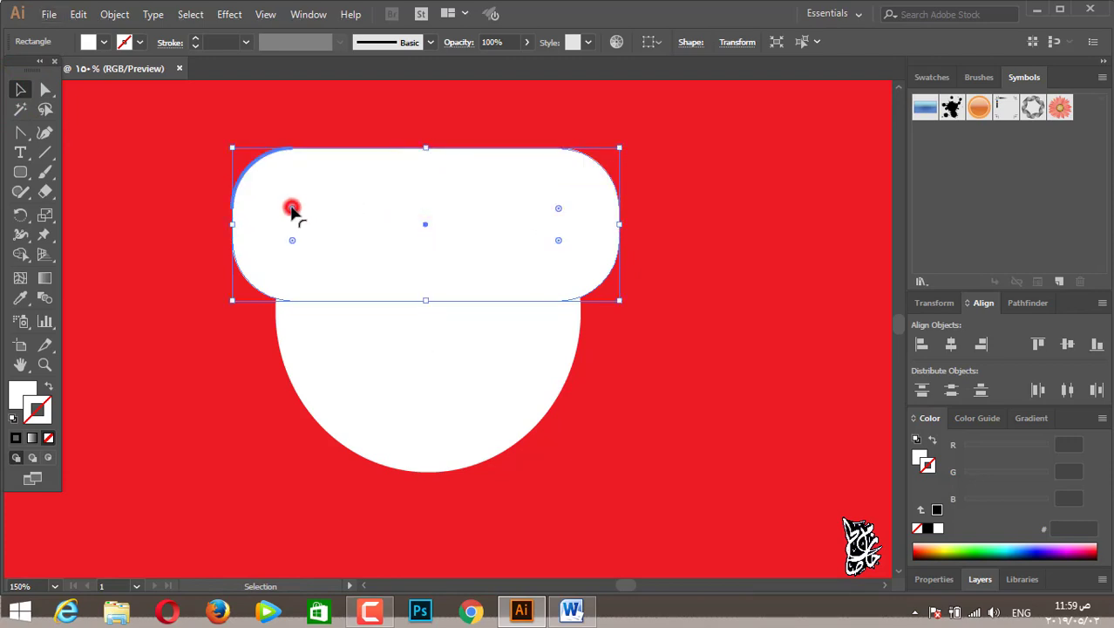
{"action": "left_click_drag", "start_coordinate": [292, 210], "coordinate": [340, 267]}
Step: Fill the pill black and send it behind the white face
{"action": "left_click", "coordinate": [100, 45]}
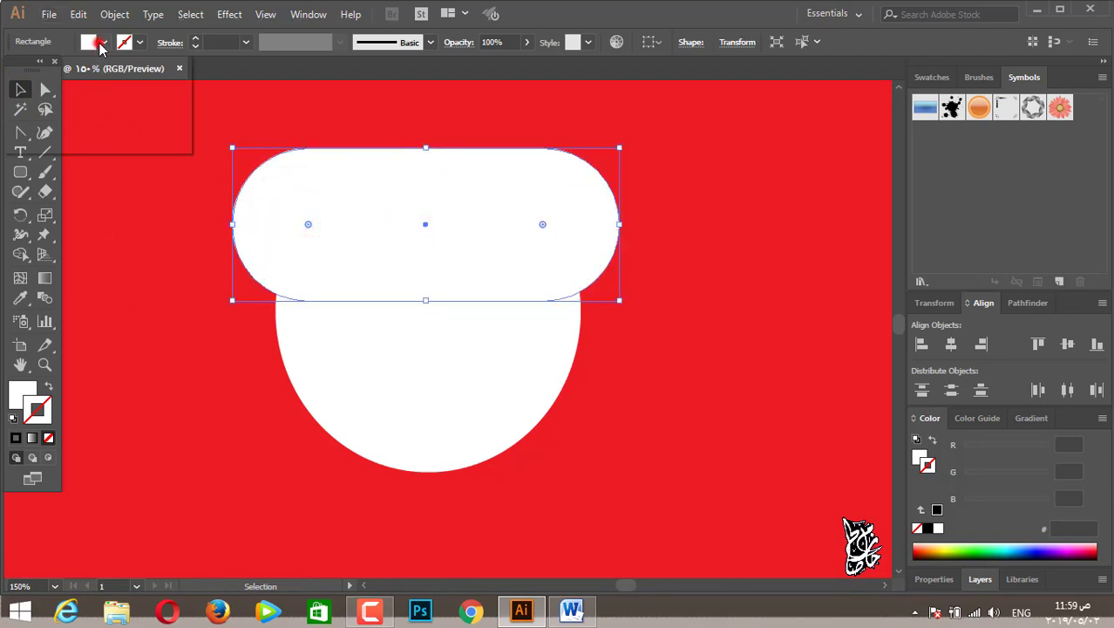
{"action": "left_click", "coordinate": [45, 68]}
{"action": "left_click", "coordinate": [440, 212]}
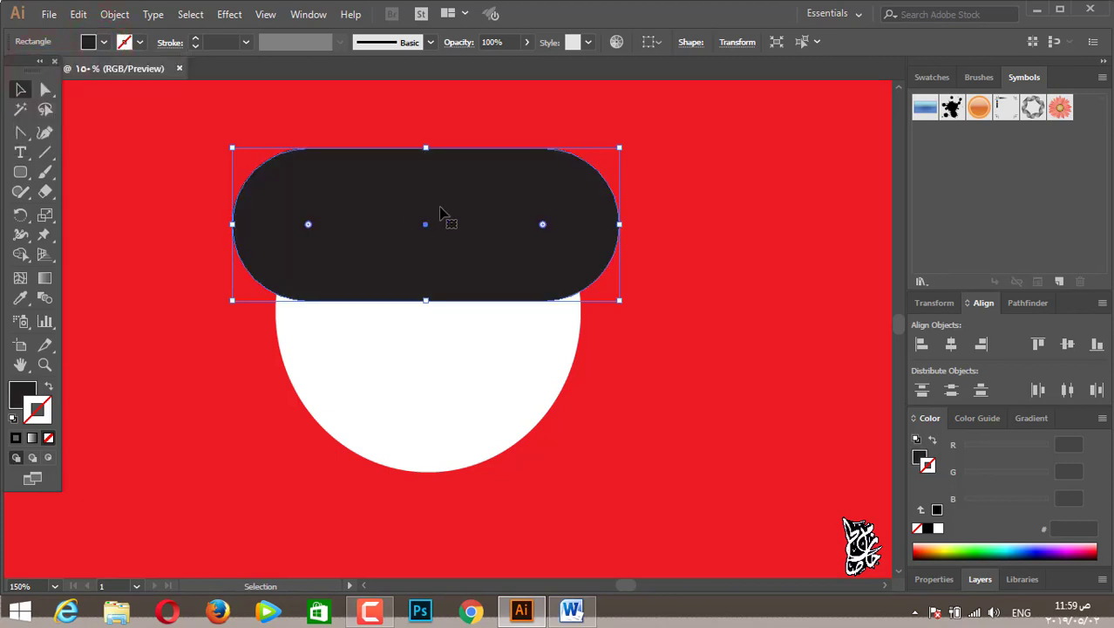
{"action": "key", "text": "ctrl+bracketleft"}
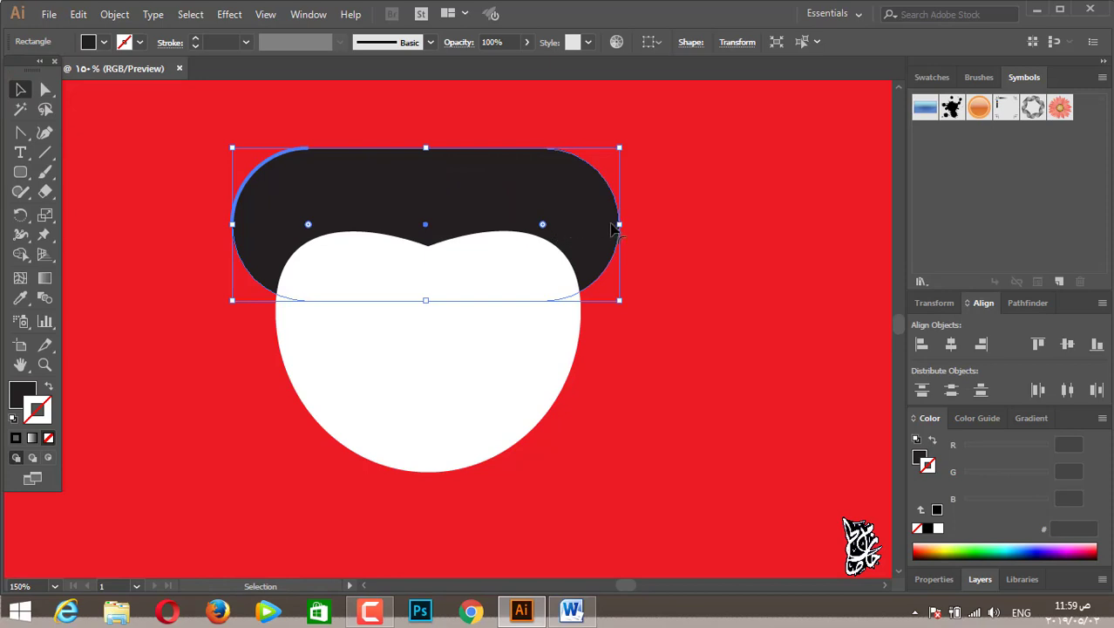
Step: Enlarge the black pill downward and upward and keep its ends fully rounded
{"action": "left_click_drag", "start_coordinate": [620, 223], "coordinate": [656, 224]}
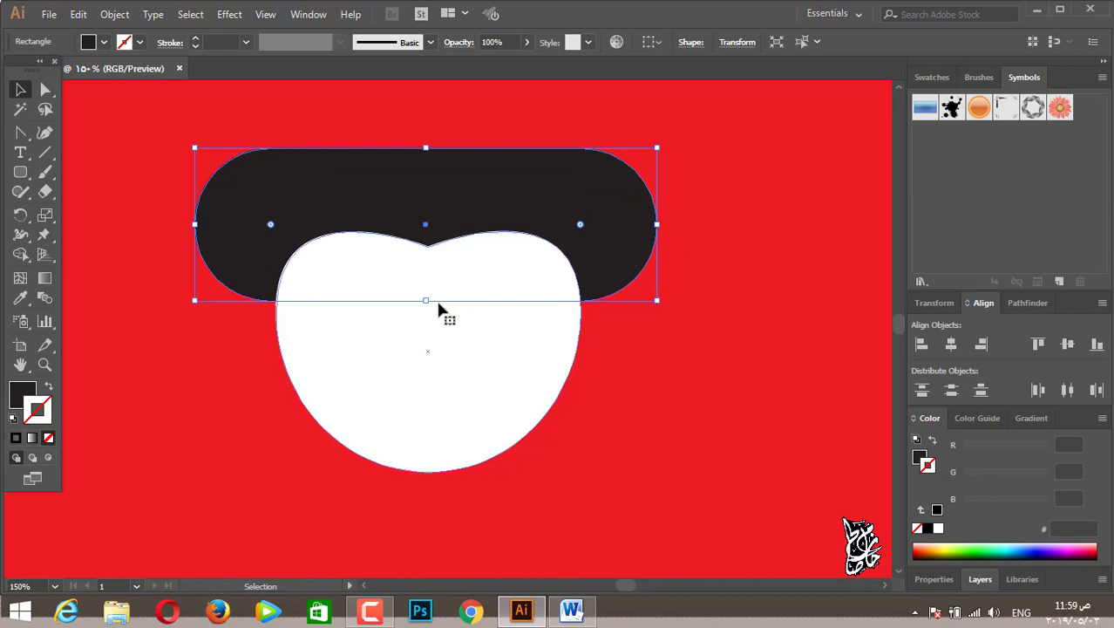
{"action": "left_click_drag", "start_coordinate": [425, 300], "coordinate": [436, 340]}
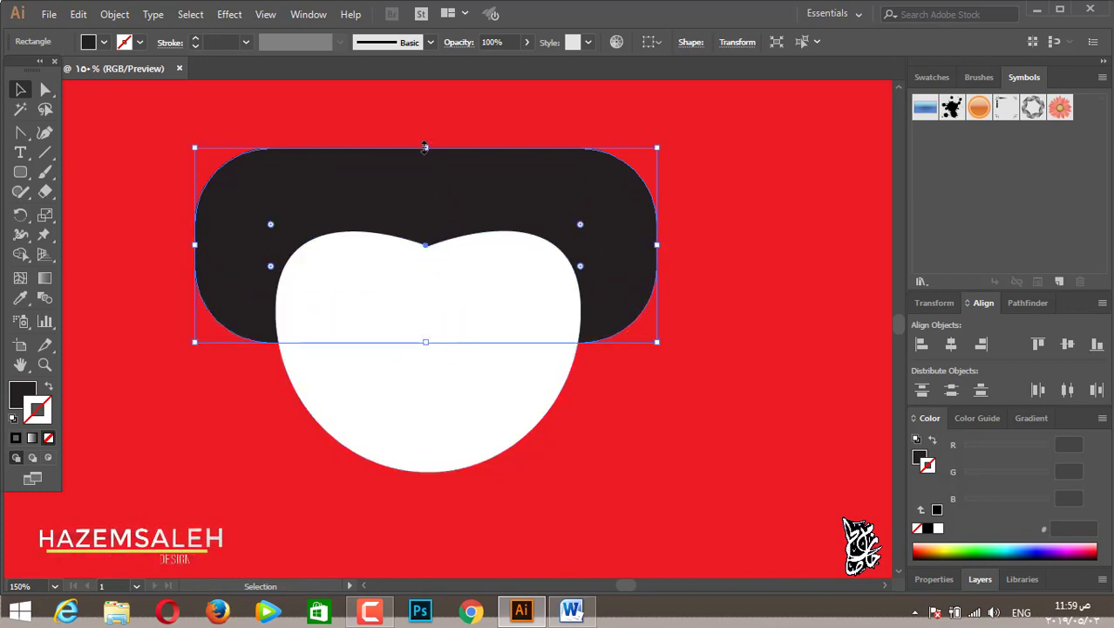
{"action": "left_click_drag", "start_coordinate": [425, 148], "coordinate": [425, 137]}
{"action": "left_click_drag", "start_coordinate": [269, 213], "coordinate": [675, 427]}
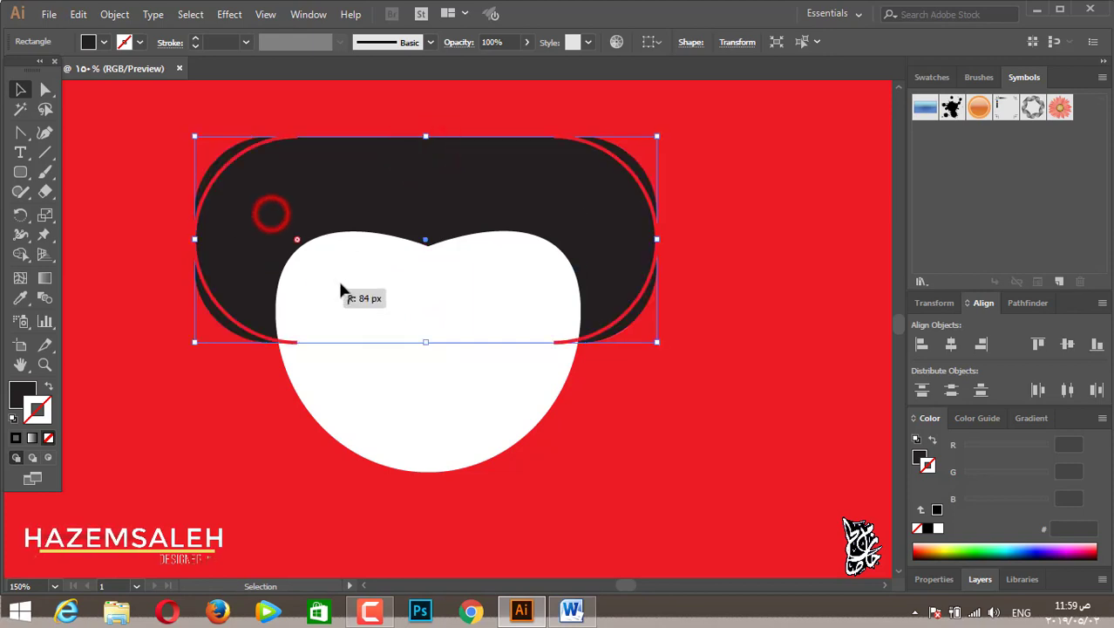
{"action": "left_click", "coordinate": [637, 399]}
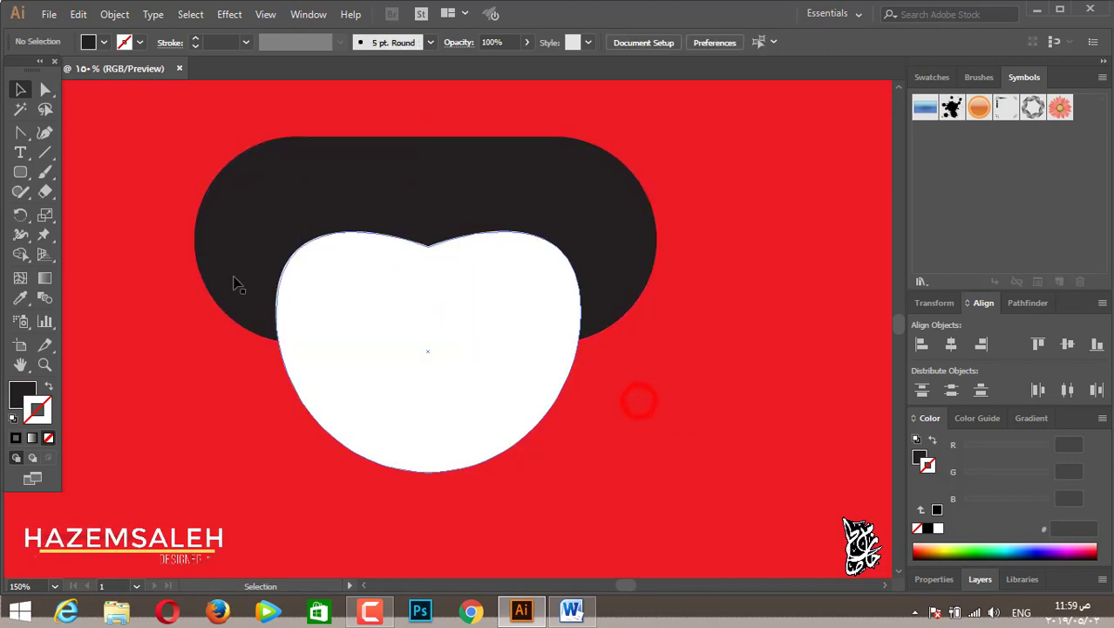
{"action": "left_click", "coordinate": [366, 177]}
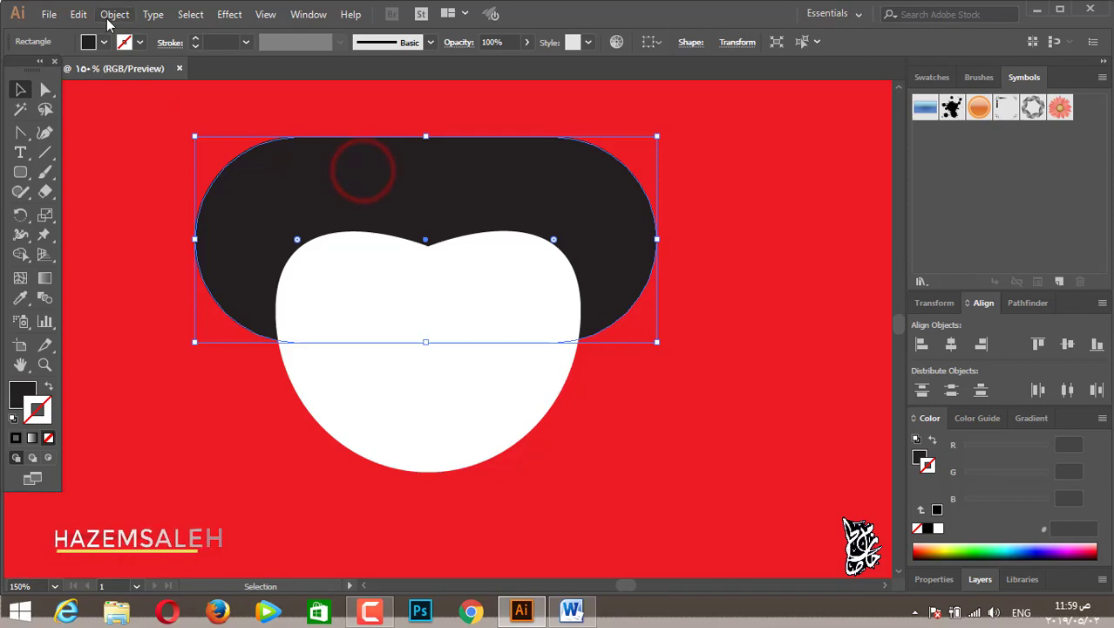
Step: Paste a copy of the black hat shape in front and rotate it 90° upright
{"action": "left_click", "coordinate": [115, 14]}
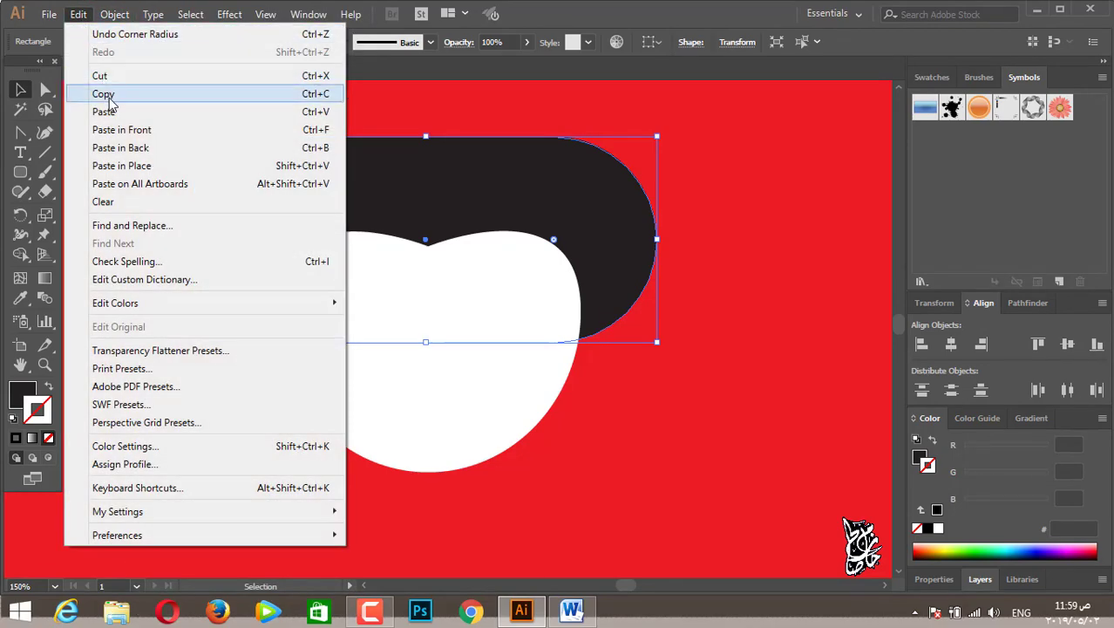
{"action": "left_click", "coordinate": [103, 94]}
{"action": "left_click", "coordinate": [80, 14]}
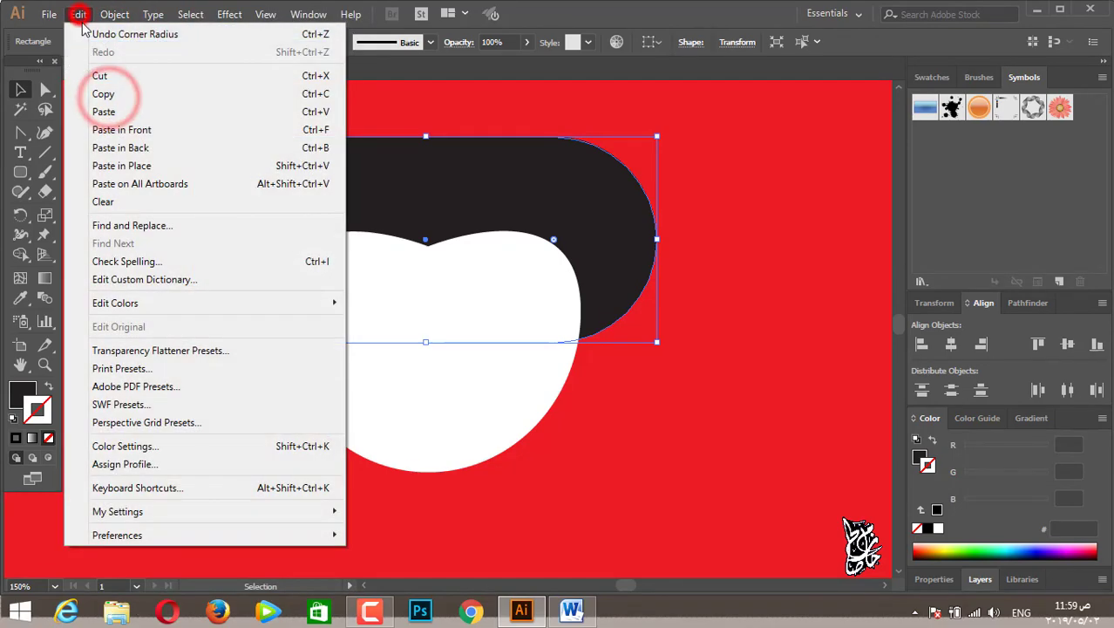
{"action": "left_click", "coordinate": [121, 129]}
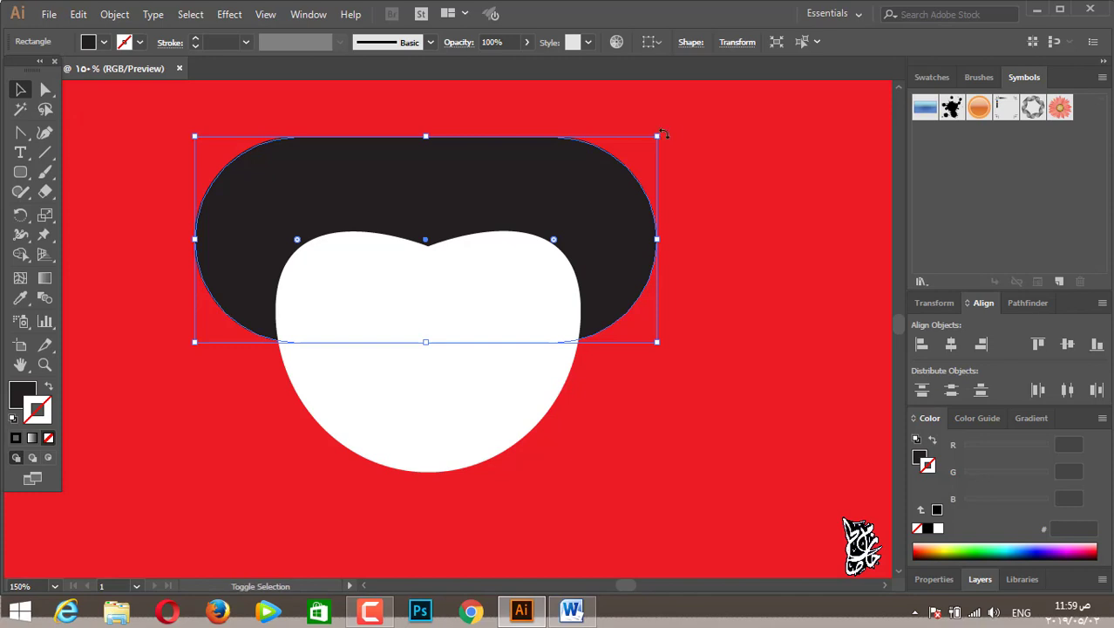
{"action": "left_click_drag", "start_coordinate": [663, 134], "coordinate": [526, 318]}
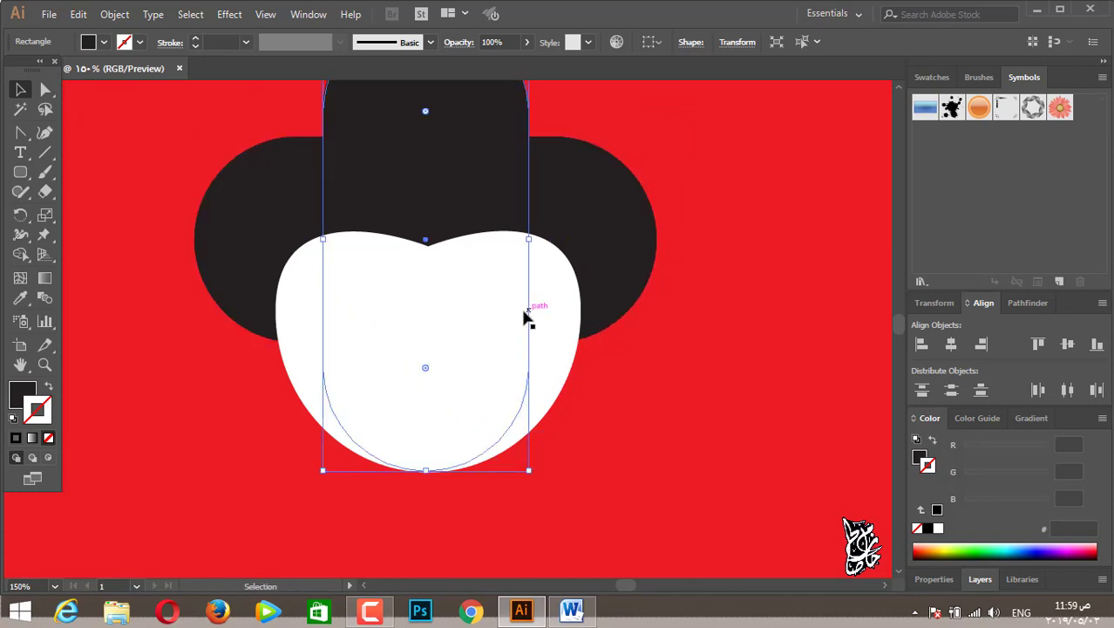
{"action": "scroll", "coordinate": [523, 325], "scroll_direction": "down", "scroll_amount": 2, "text": "alt"}
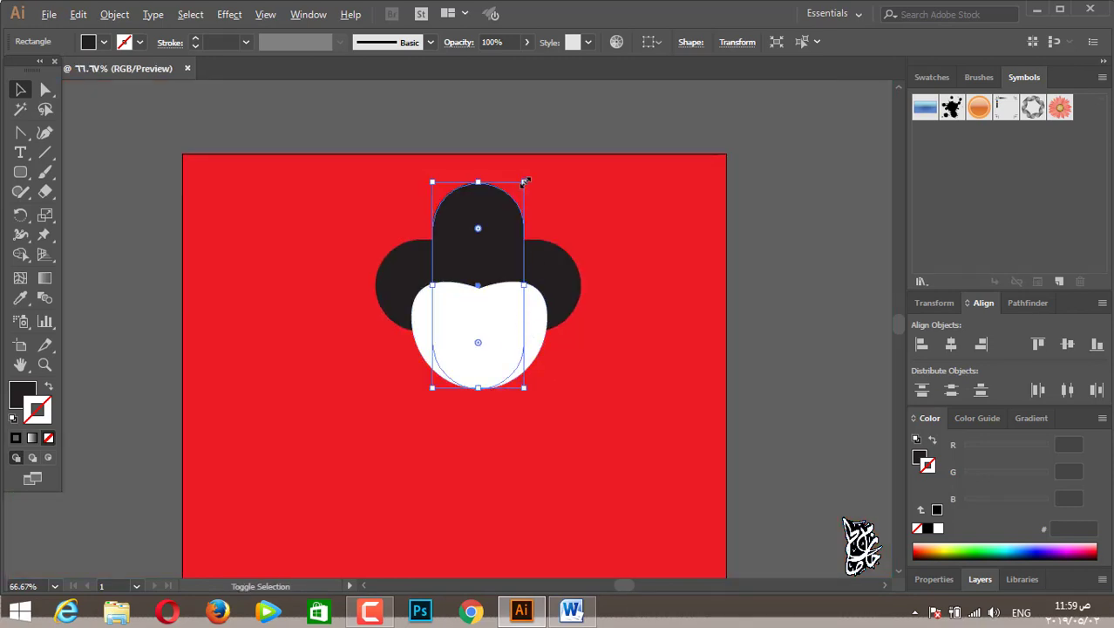
Step: Give the crown gently rounded top corners and resize it wider and shorter
{"action": "left_click_drag", "start_coordinate": [482, 231], "coordinate": [520, 195]}
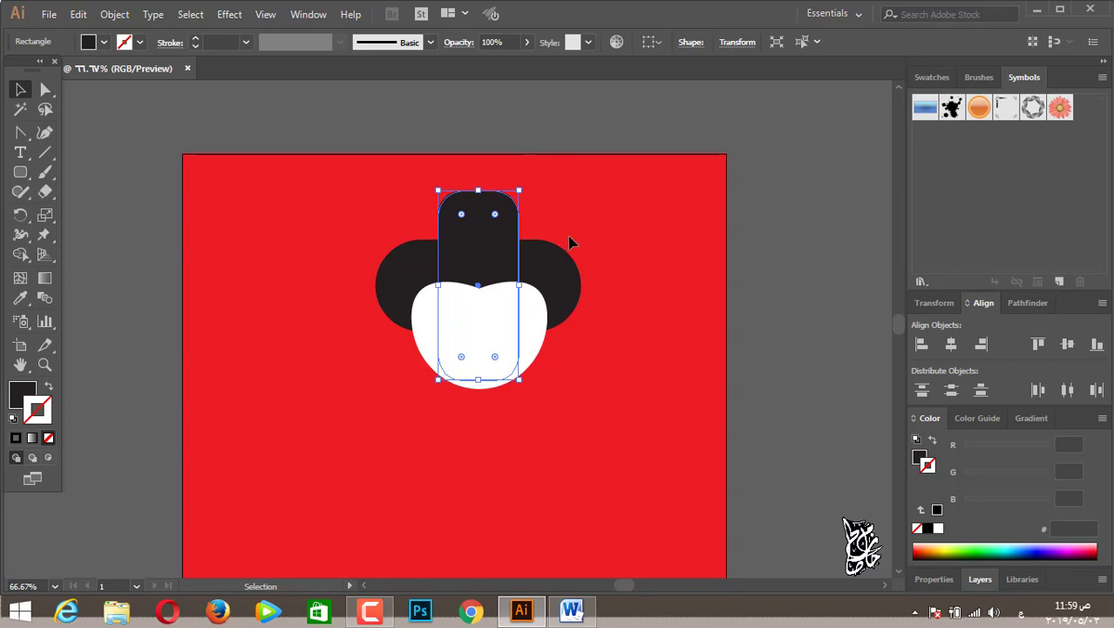
{"action": "scroll", "coordinate": [444, 248], "scroll_direction": "up", "scroll_amount": 2}
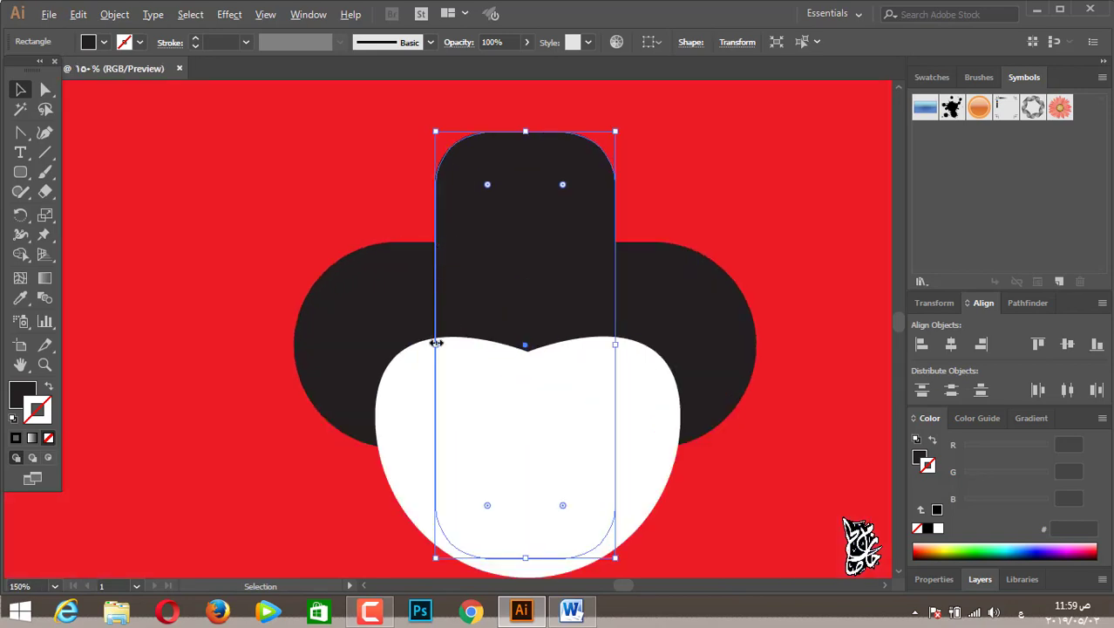
{"action": "left_click_drag", "start_coordinate": [435, 345], "coordinate": [419, 344]}
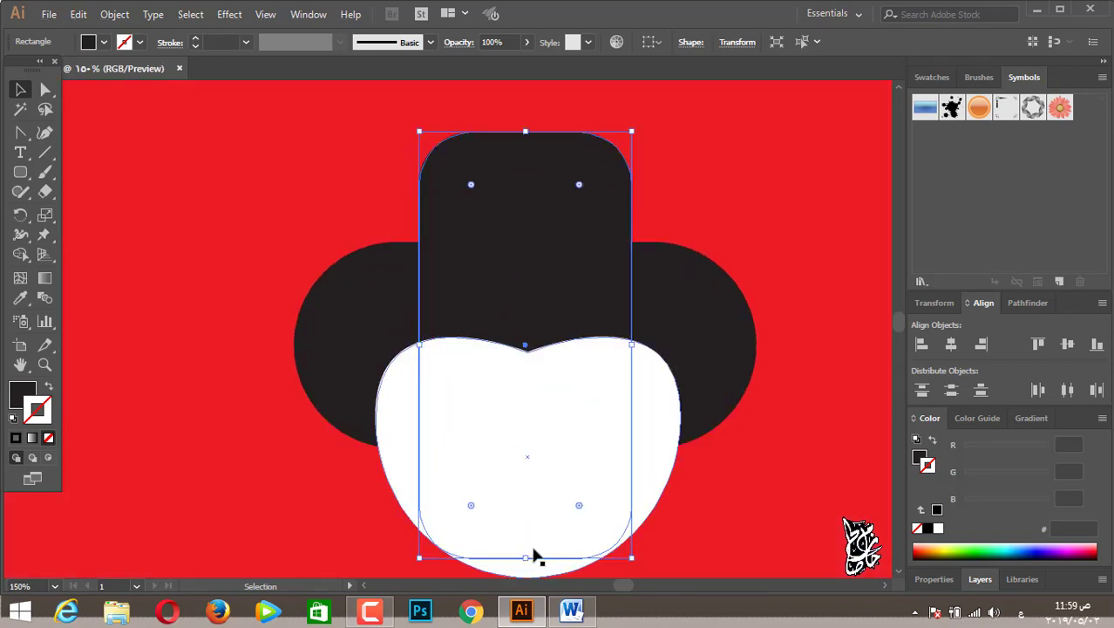
{"action": "left_click_drag", "start_coordinate": [524, 558], "coordinate": [524, 504]}
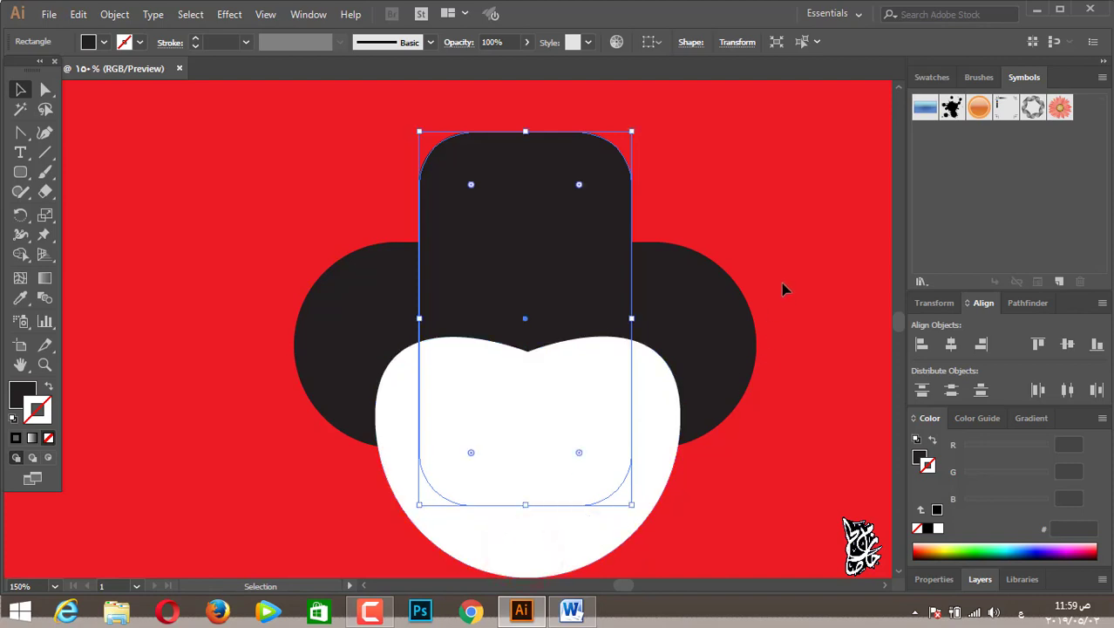
{"action": "left_click_drag", "start_coordinate": [526, 132], "coordinate": [525, 144]}
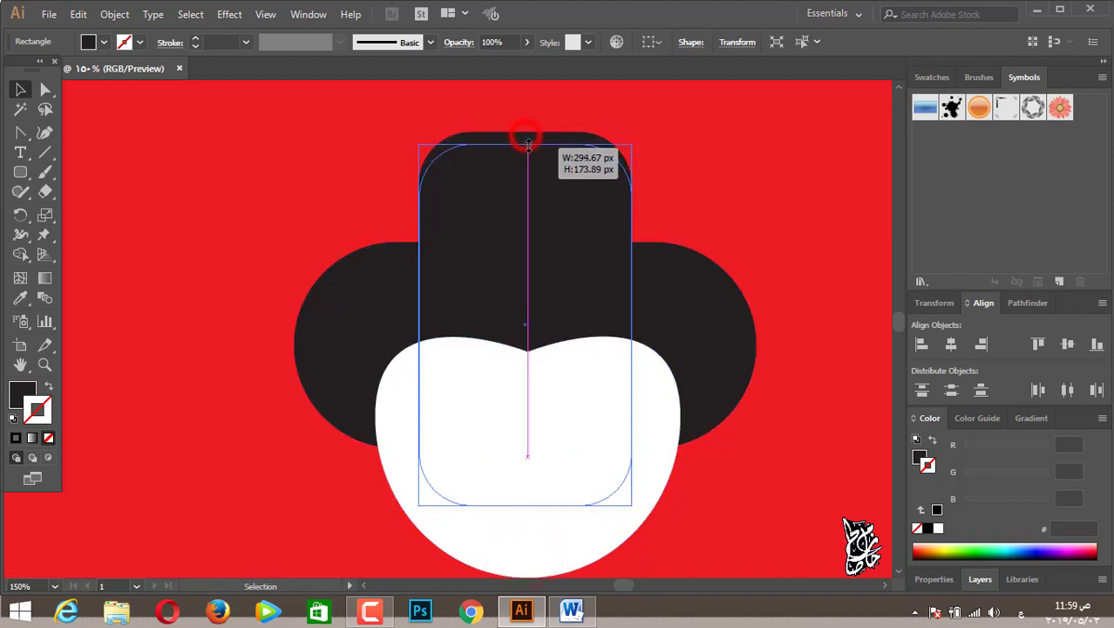
{"action": "left_click_drag", "start_coordinate": [419, 324], "coordinate": [406, 324]}
{"action": "left_click", "coordinate": [326, 167]}
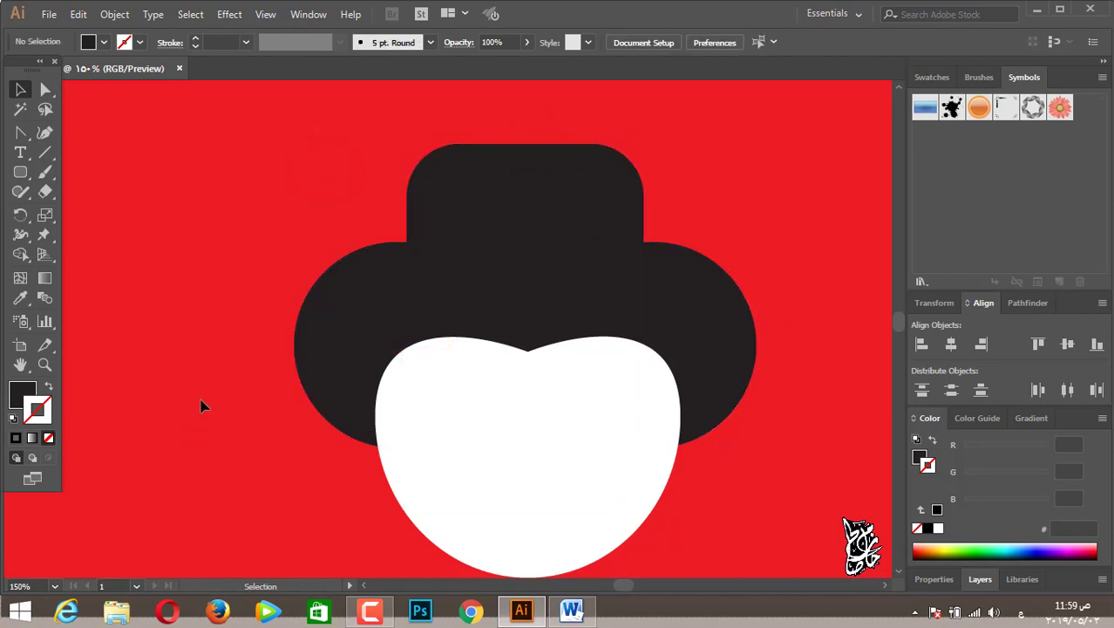
Step: Draw a curved band path across the crown's base corners with the Pen Tool
{"action": "left_click_drag", "start_coordinate": [20, 135], "coordinate": [67, 133]}
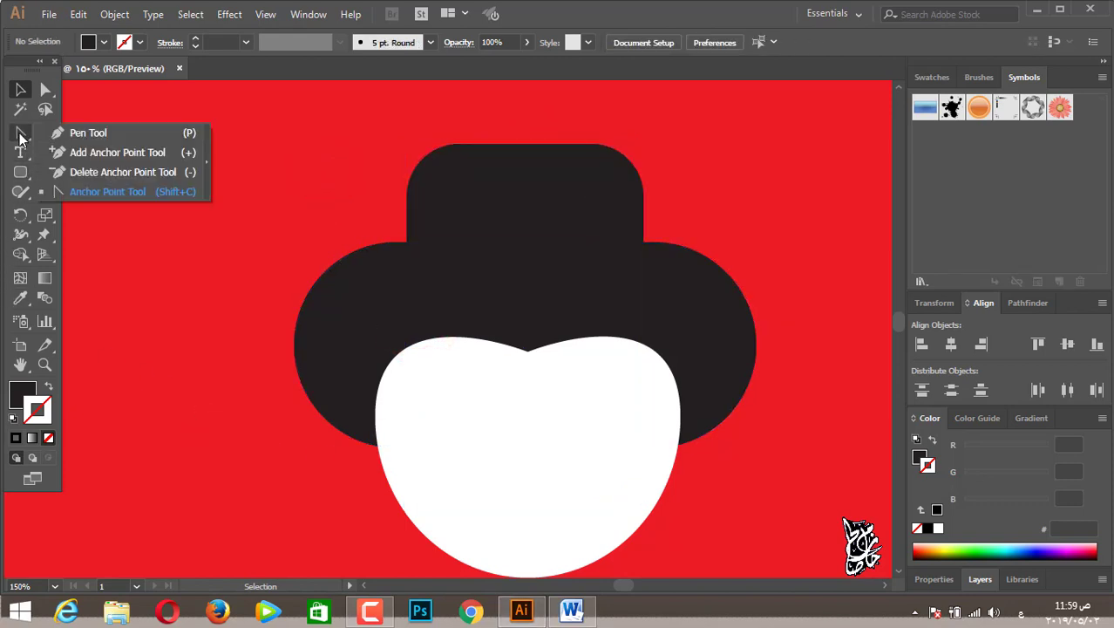
{"action": "left_click", "coordinate": [68, 132]}
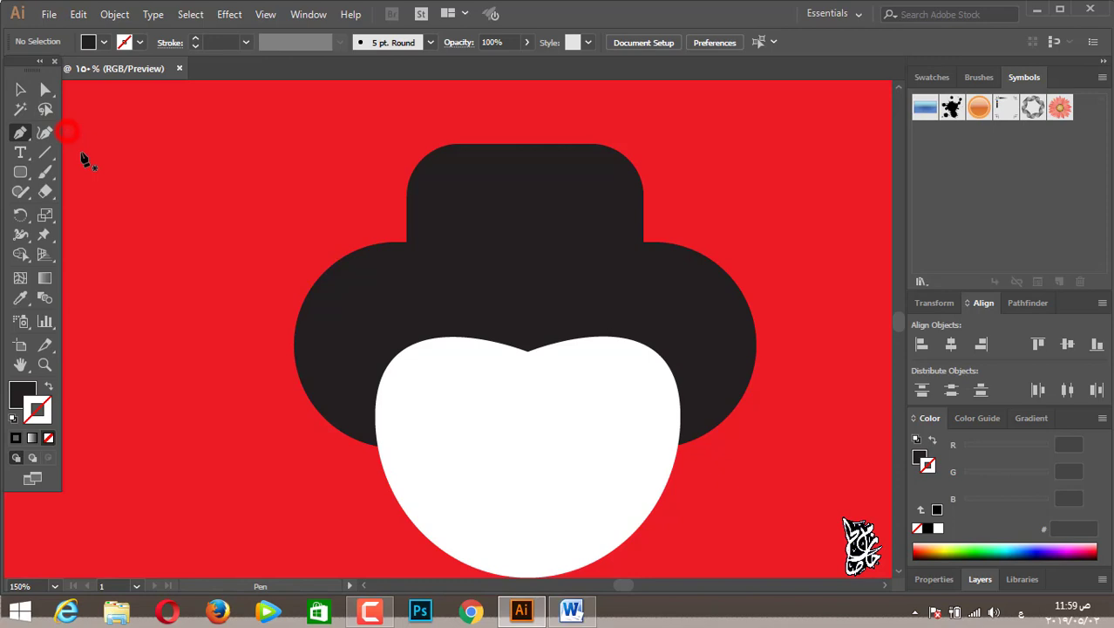
{"action": "left_click", "coordinate": [408, 244]}
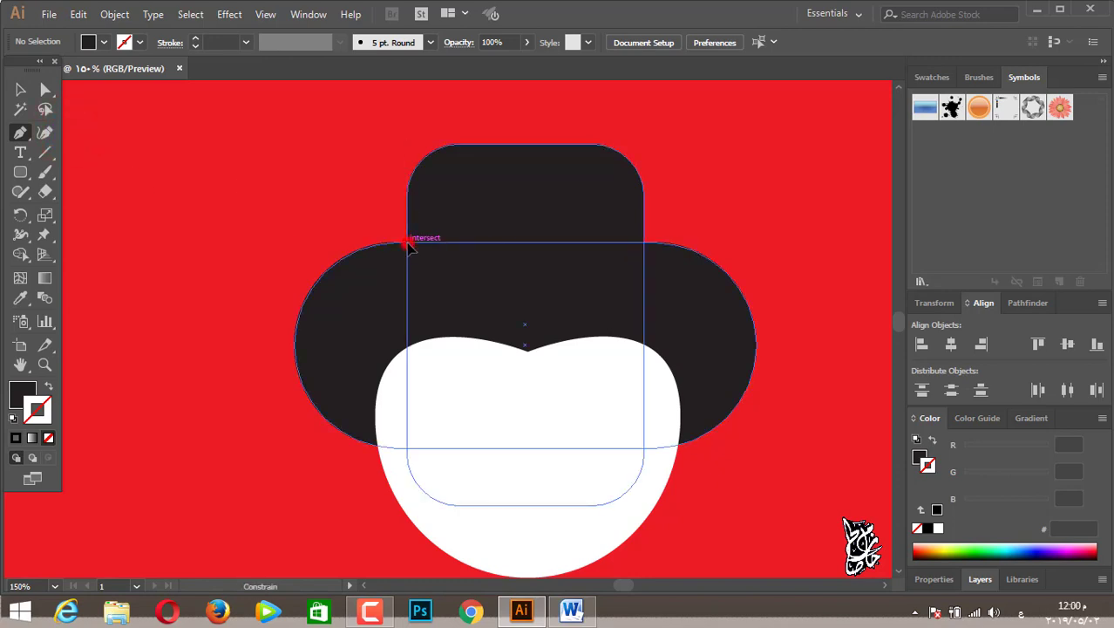
{"action": "left_click", "coordinate": [643, 243]}
{"action": "left_click_drag", "start_coordinate": [407, 242], "coordinate": [300, 299]}
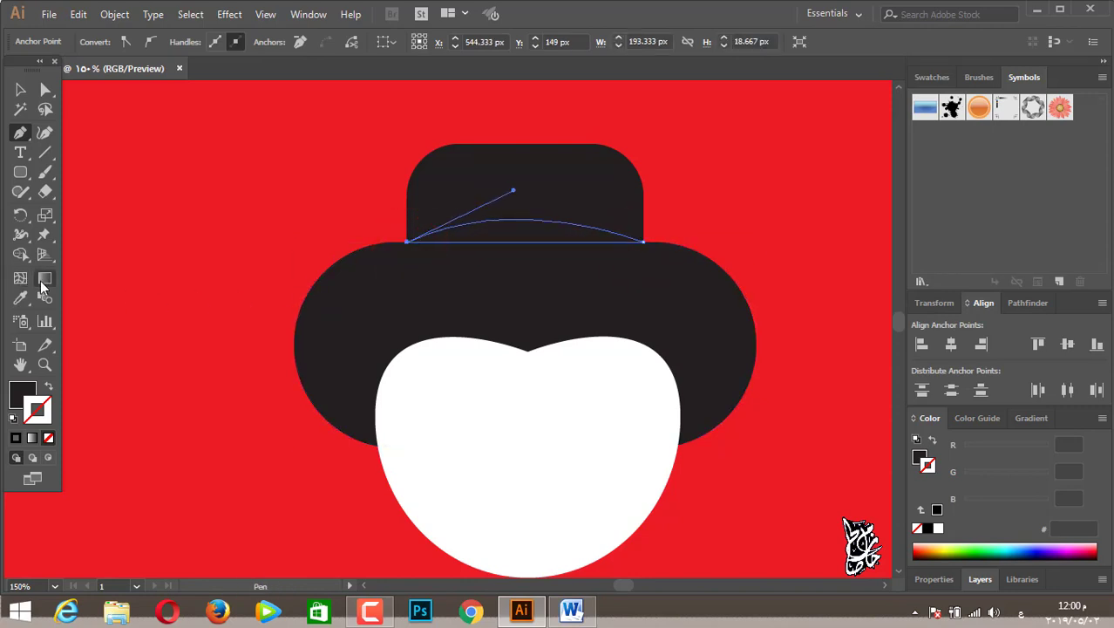
Step: Fill the band with pure red ff0000
{"action": "left_click", "coordinate": [23, 390]}
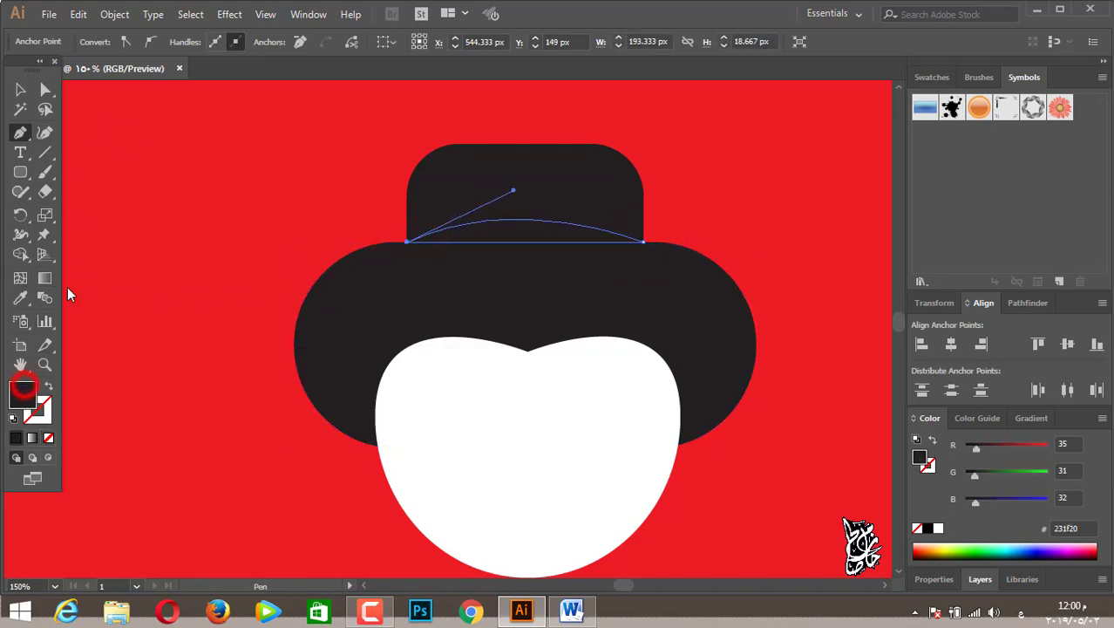
{"action": "double_click", "coordinate": [24, 391]}
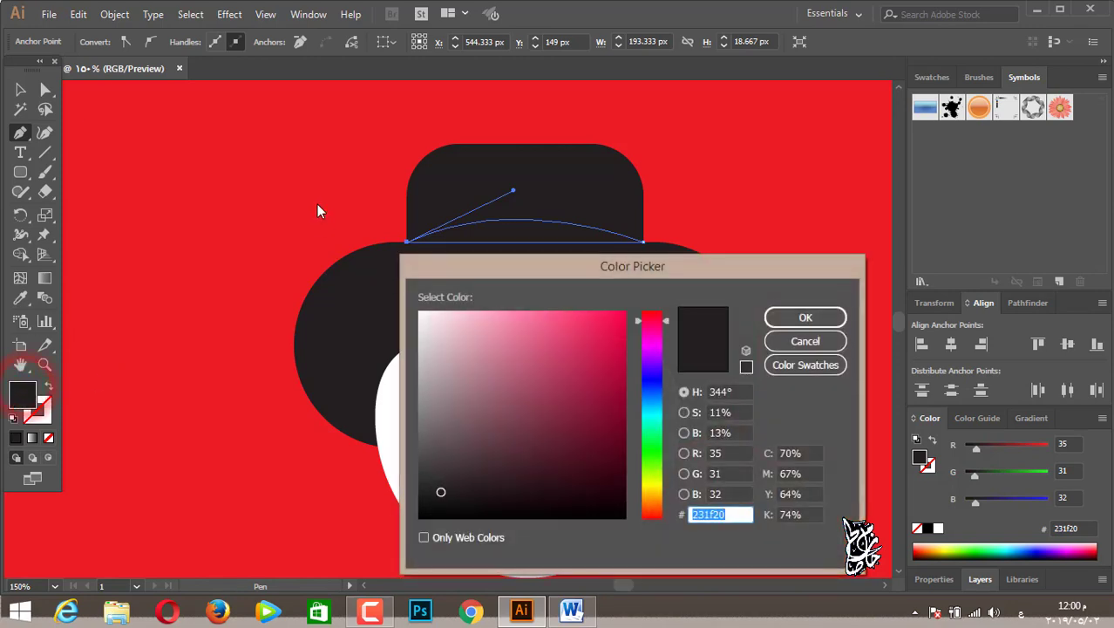
{"action": "left_click", "coordinate": [624, 312]}
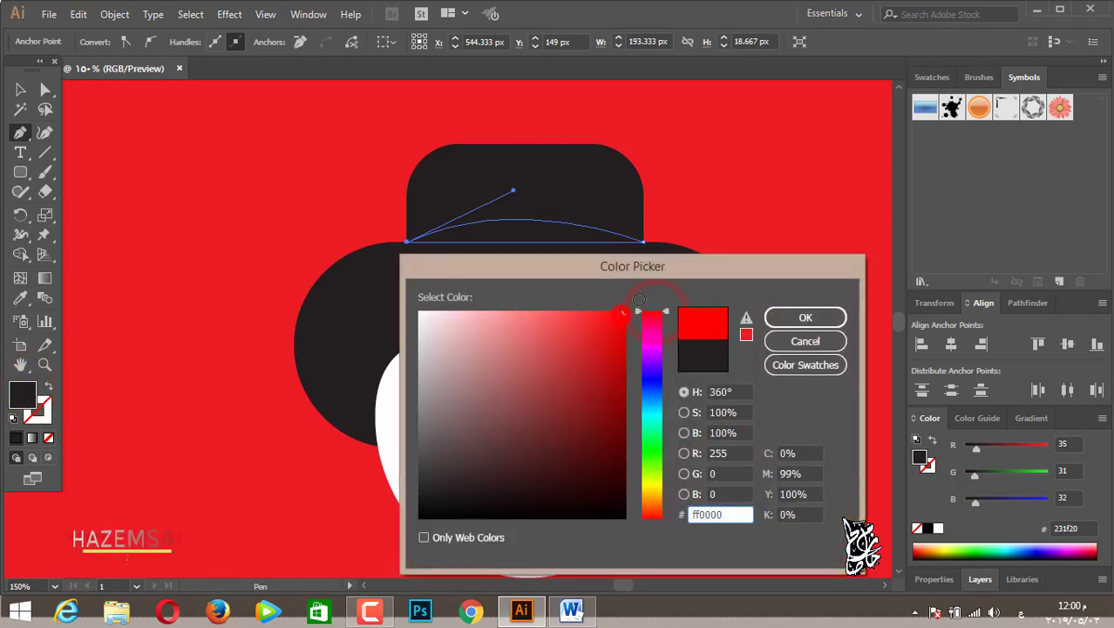
{"action": "left_click", "coordinate": [803, 316]}
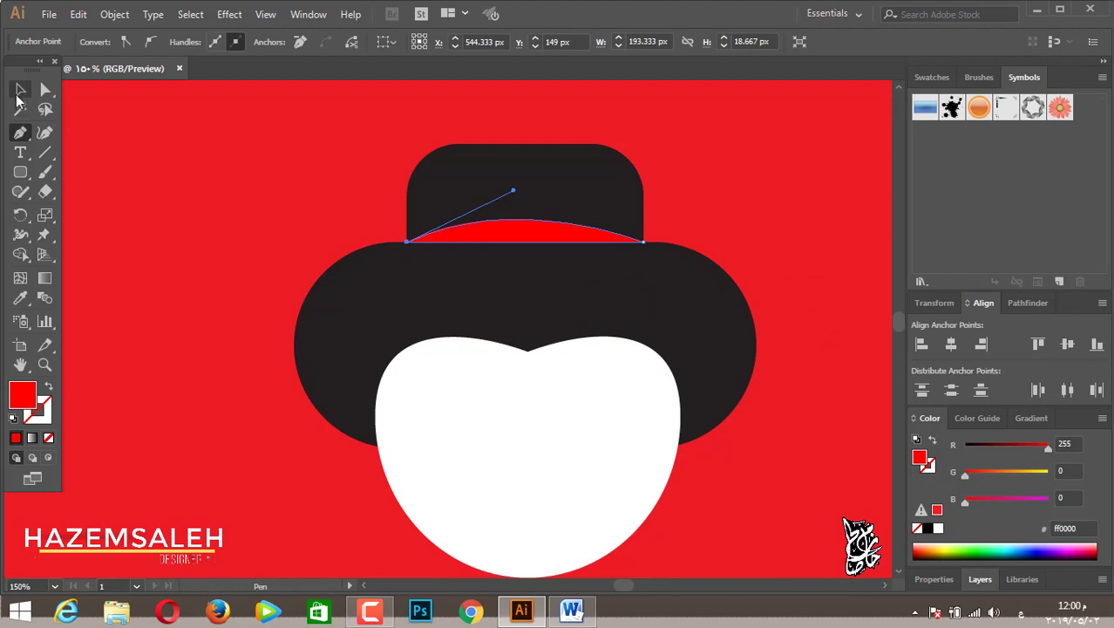
{"action": "left_click", "coordinate": [19, 90]}
{"action": "left_click", "coordinate": [214, 150]}
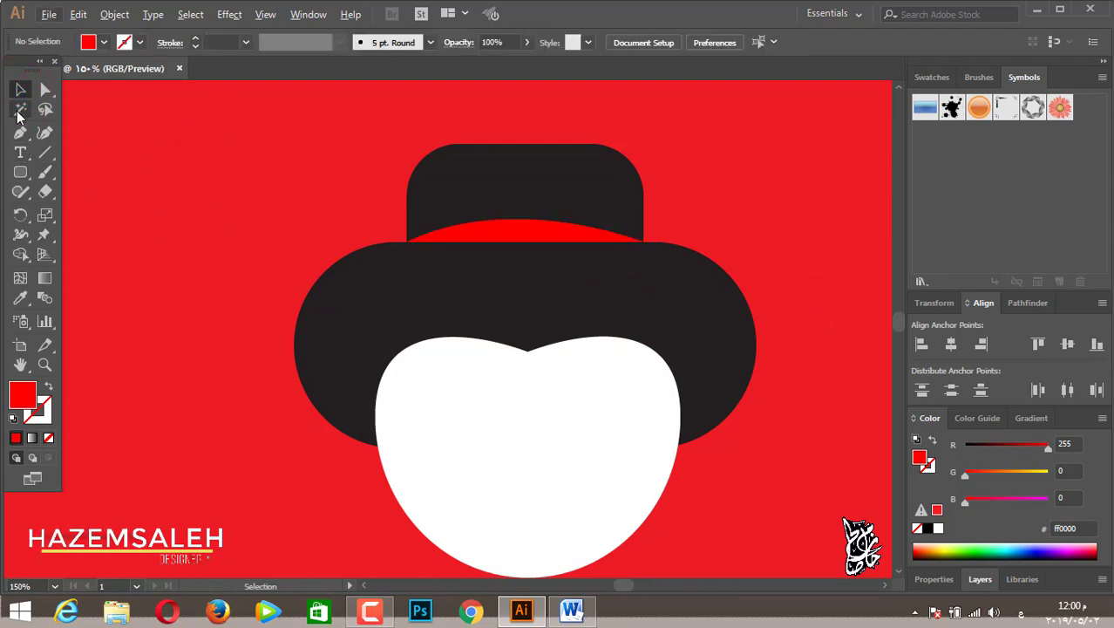
Step: Draw a black-stroked line angling up-left from the band's left corner
{"action": "left_click", "coordinate": [45, 152]}
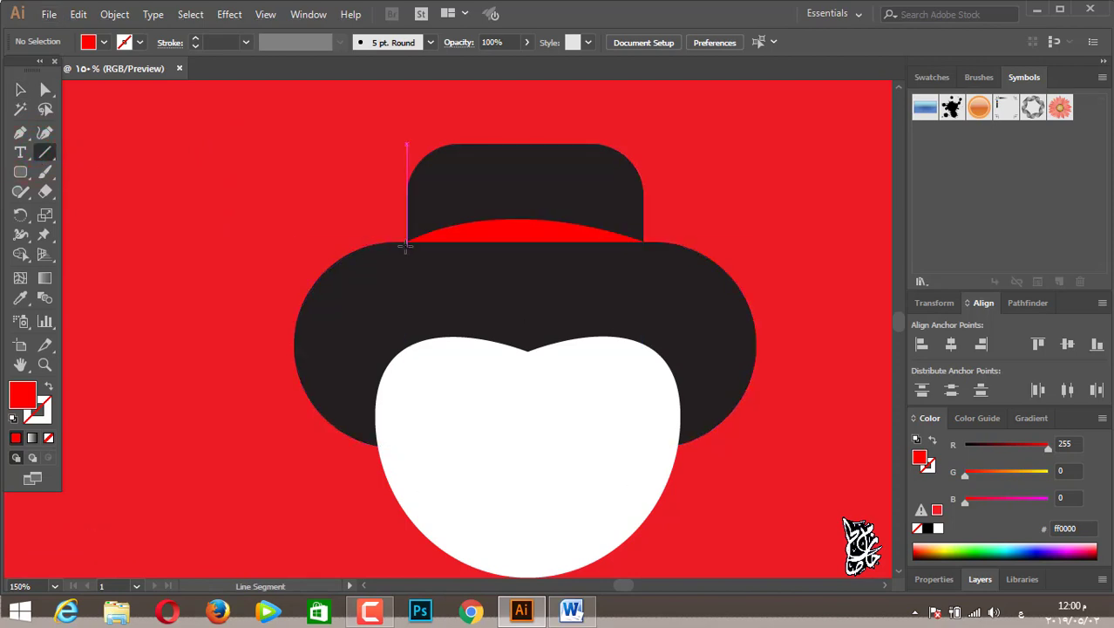
{"action": "left_click_drag", "start_coordinate": [406, 242], "coordinate": [359, 188]}
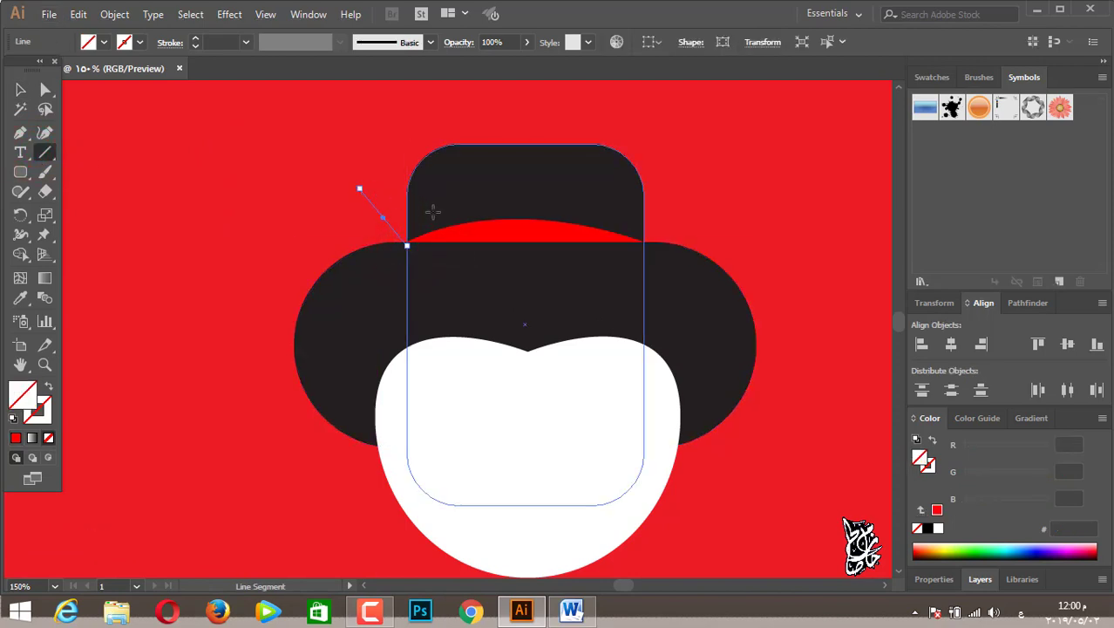
{"action": "left_click", "coordinate": [139, 42]}
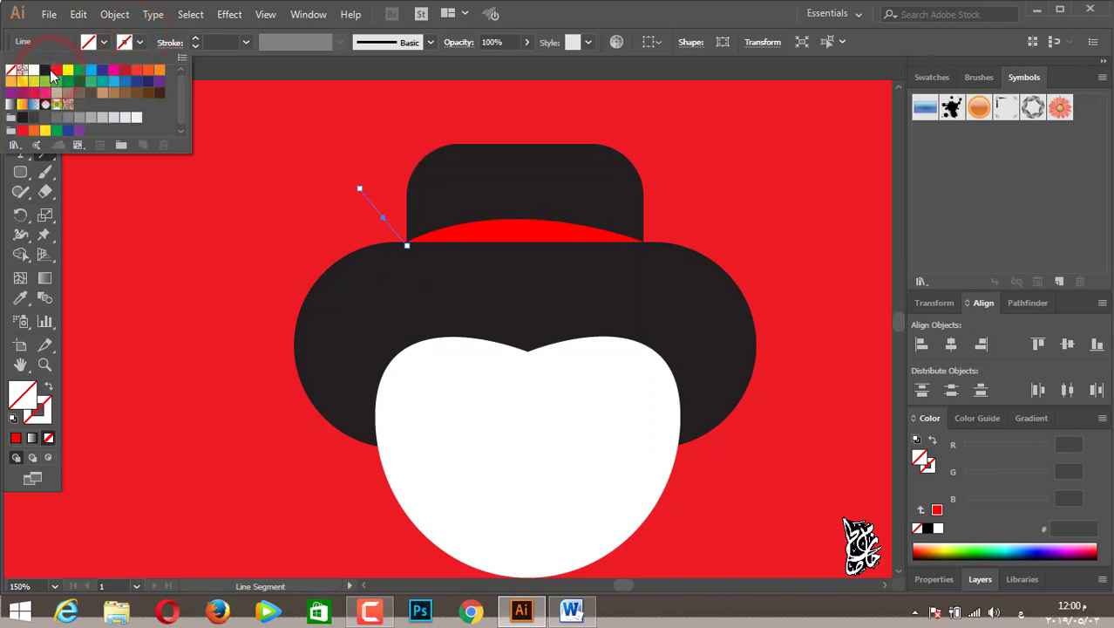
{"action": "left_click", "coordinate": [46, 71]}
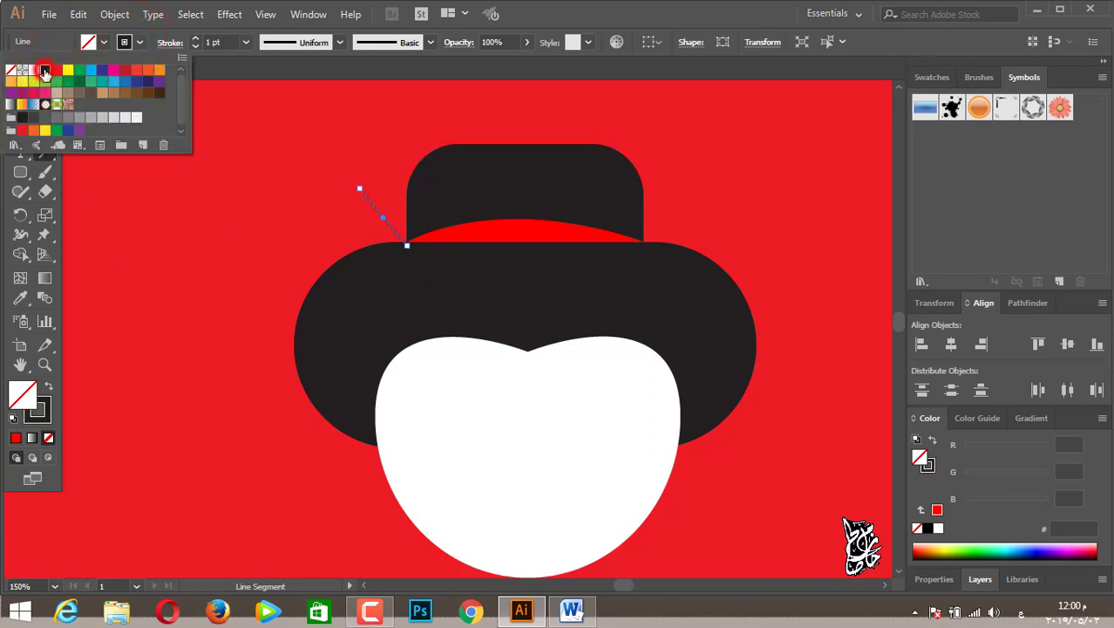
{"action": "left_click", "coordinate": [179, 7]}
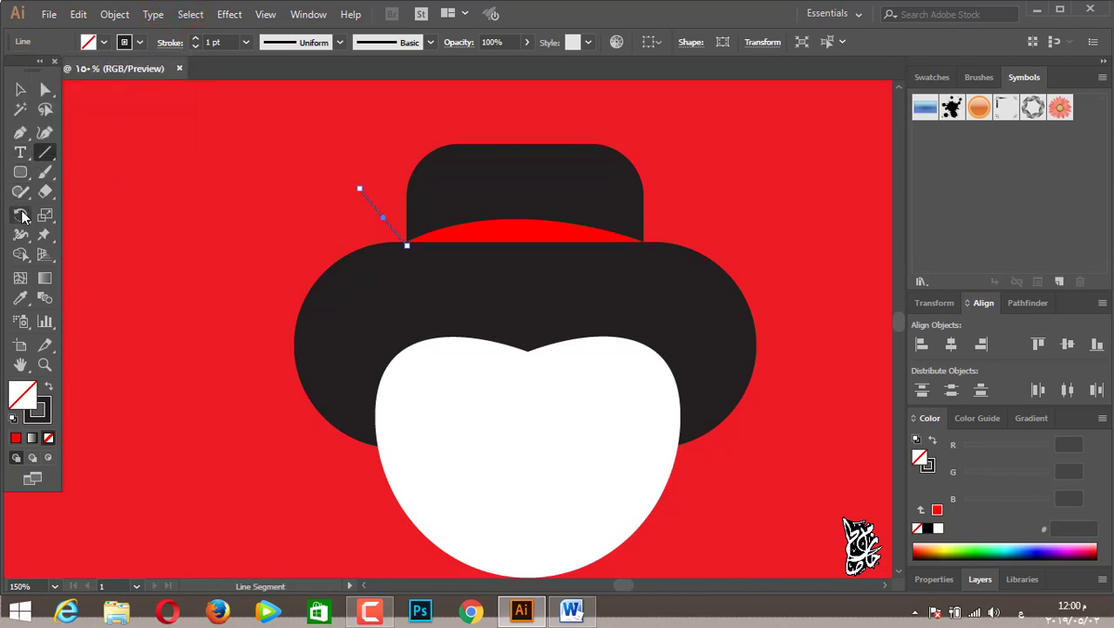
Step: Taper the line into a hairpin with the Width Tool
{"action": "left_click", "coordinate": [23, 236]}
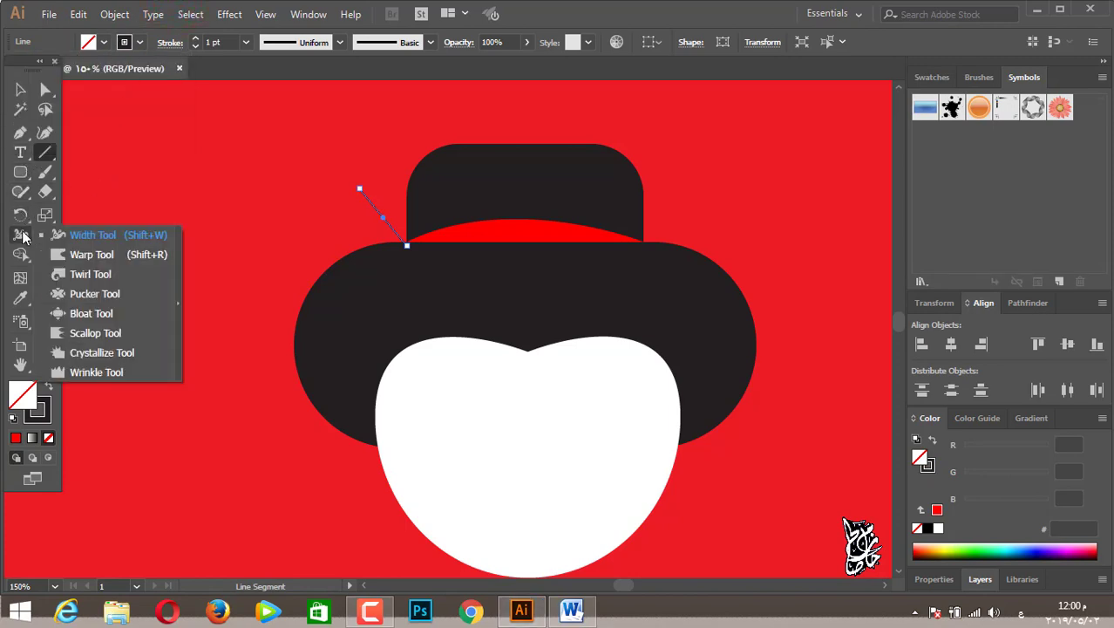
{"action": "left_click", "coordinate": [87, 235]}
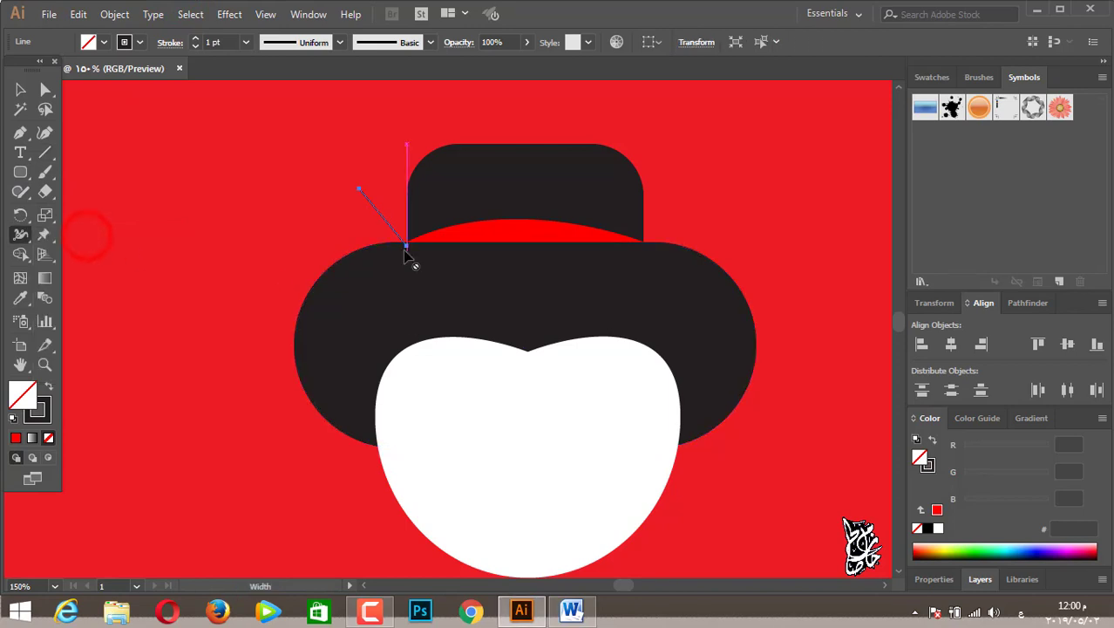
{"action": "left_click_drag", "start_coordinate": [408, 246], "coordinate": [404, 250]}
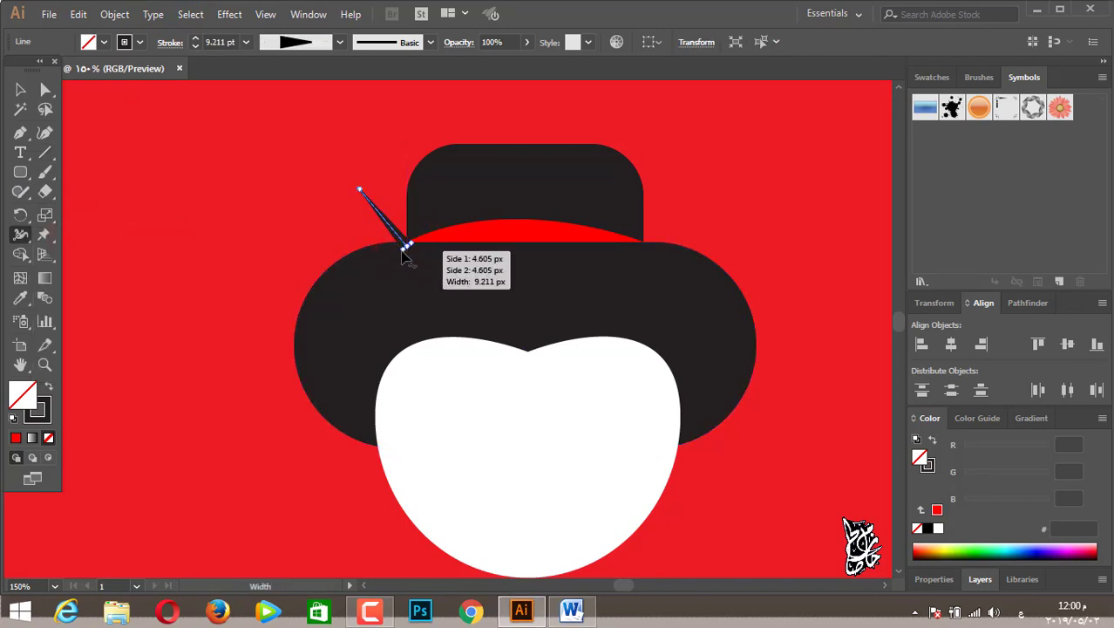
{"action": "key", "text": "ctrl+plus"}
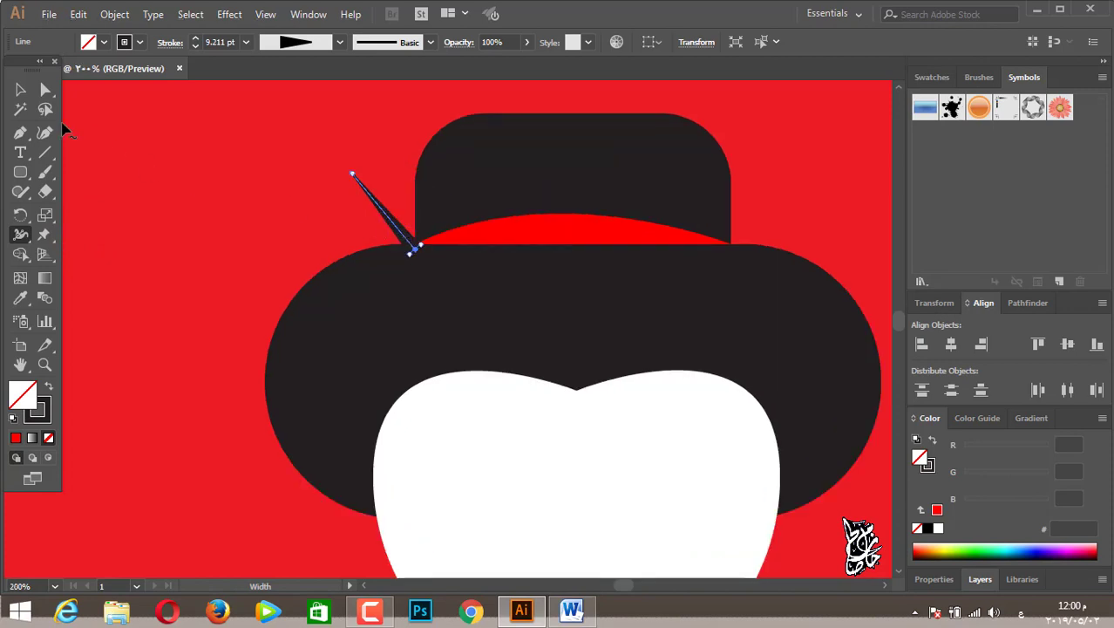
{"action": "left_click", "coordinate": [21, 90]}
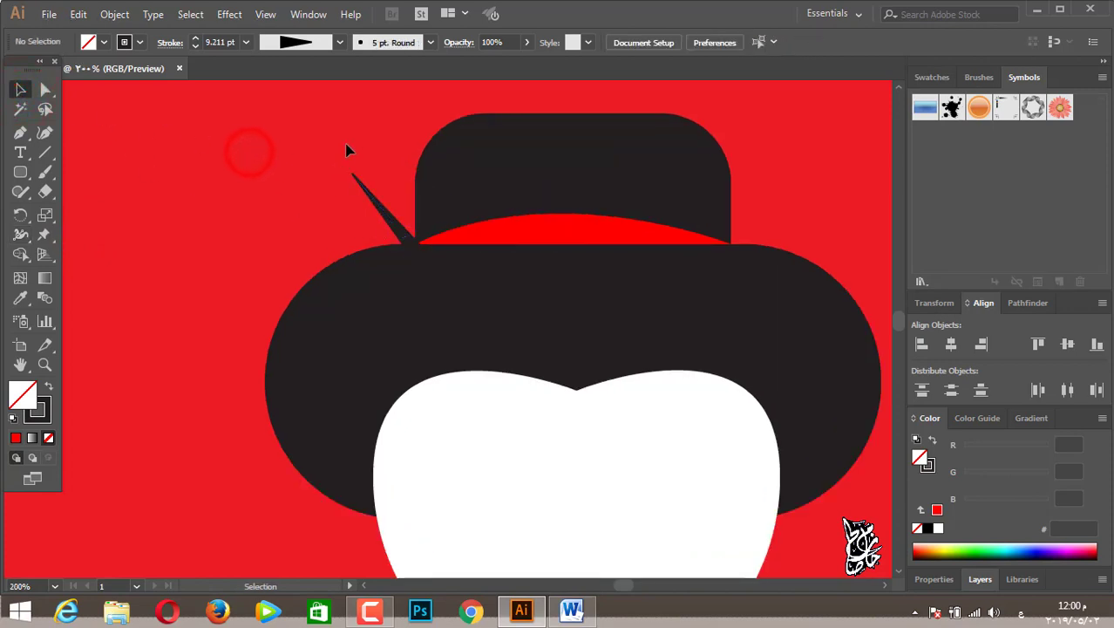
{"action": "left_click_drag", "start_coordinate": [352, 174], "coordinate": [325, 140]}
{"action": "left_click", "coordinate": [271, 173]}
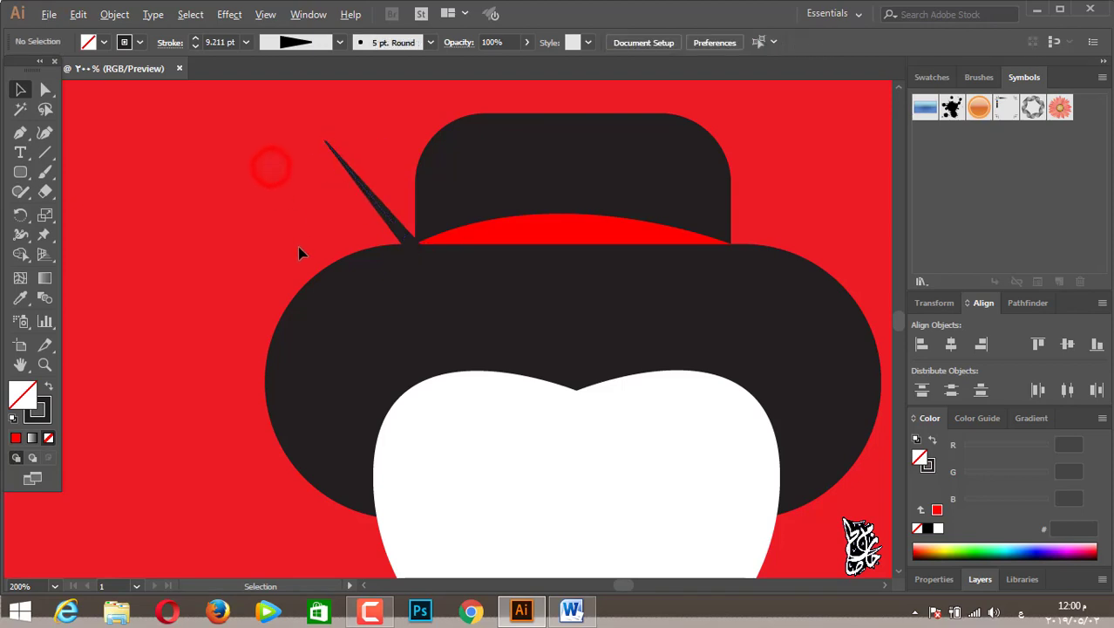
Step: Duplicate the hairpin slightly to the right and shorten the copy
{"action": "scroll", "coordinate": [403, 309], "scroll_direction": "up", "scroll_amount": 2}
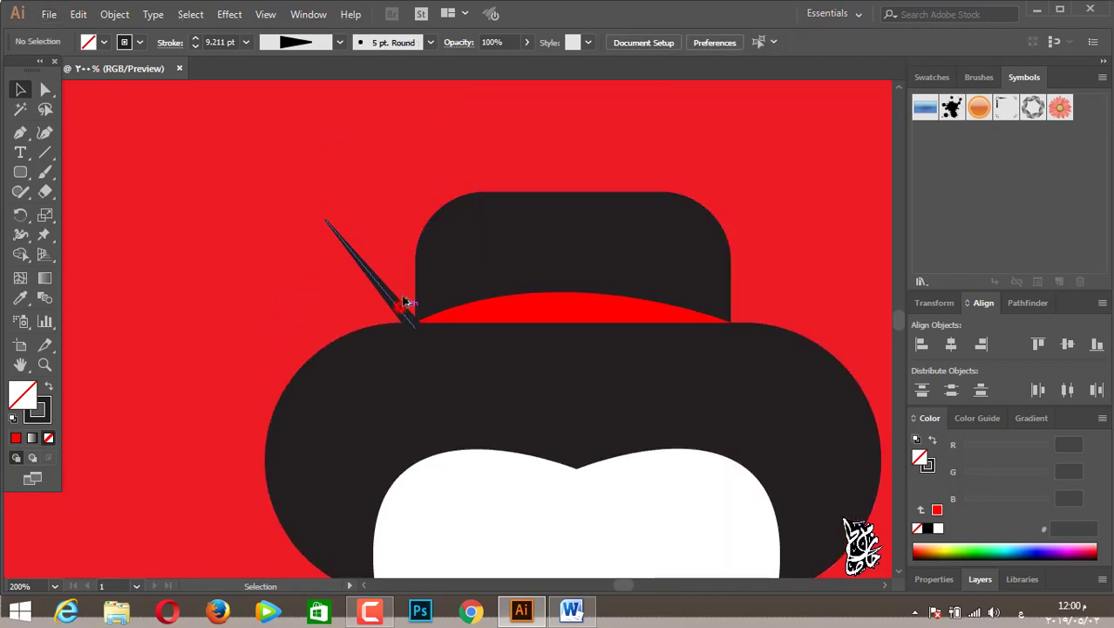
{"action": "left_click_drag", "start_coordinate": [403, 302], "coordinate": [413, 284]}
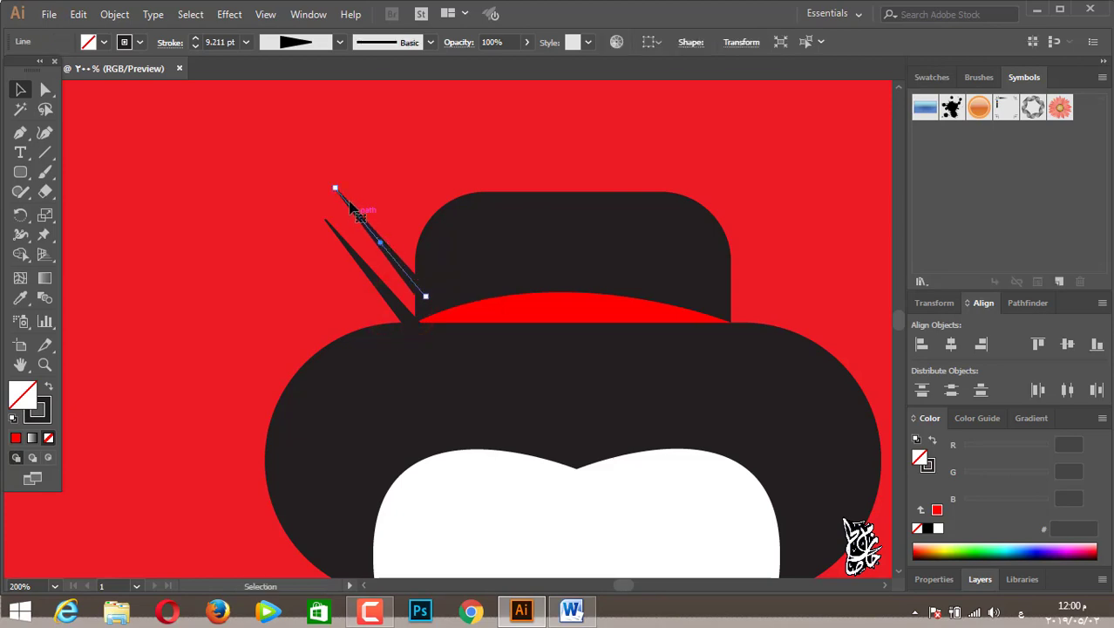
{"action": "left_click_drag", "start_coordinate": [335, 189], "coordinate": [358, 213]}
{"action": "left_click", "coordinate": [231, 273]}
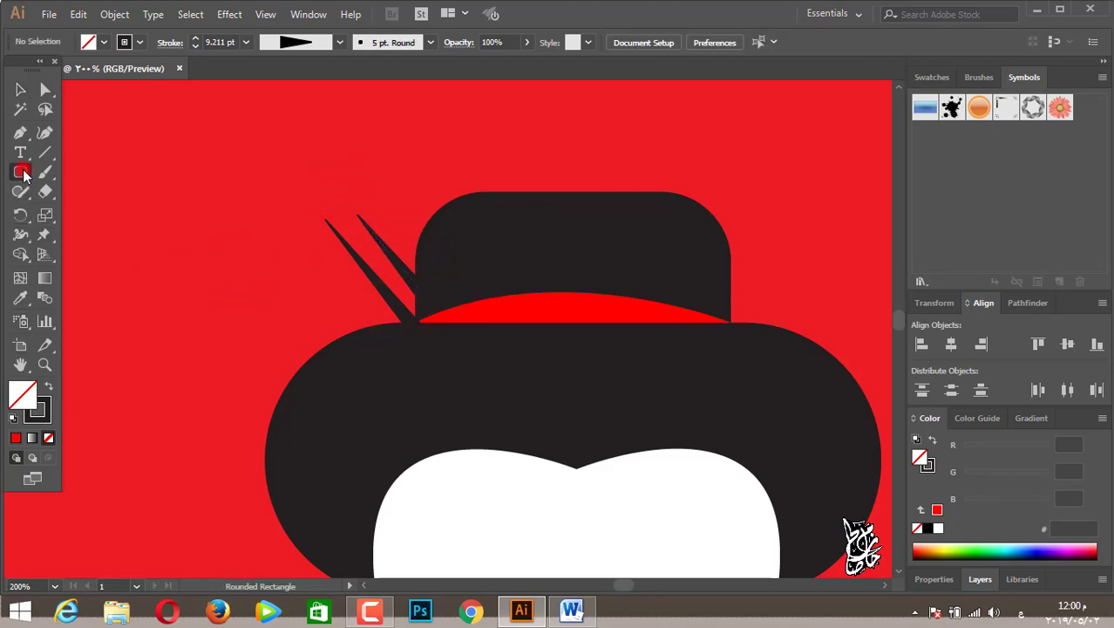
Step: Draw a small circle with a white fill near the hairpin tips
{"action": "left_click_drag", "start_coordinate": [20, 172], "coordinate": [87, 210]}
{"action": "left_click_drag", "start_coordinate": [174, 183], "coordinate": [195, 204]}
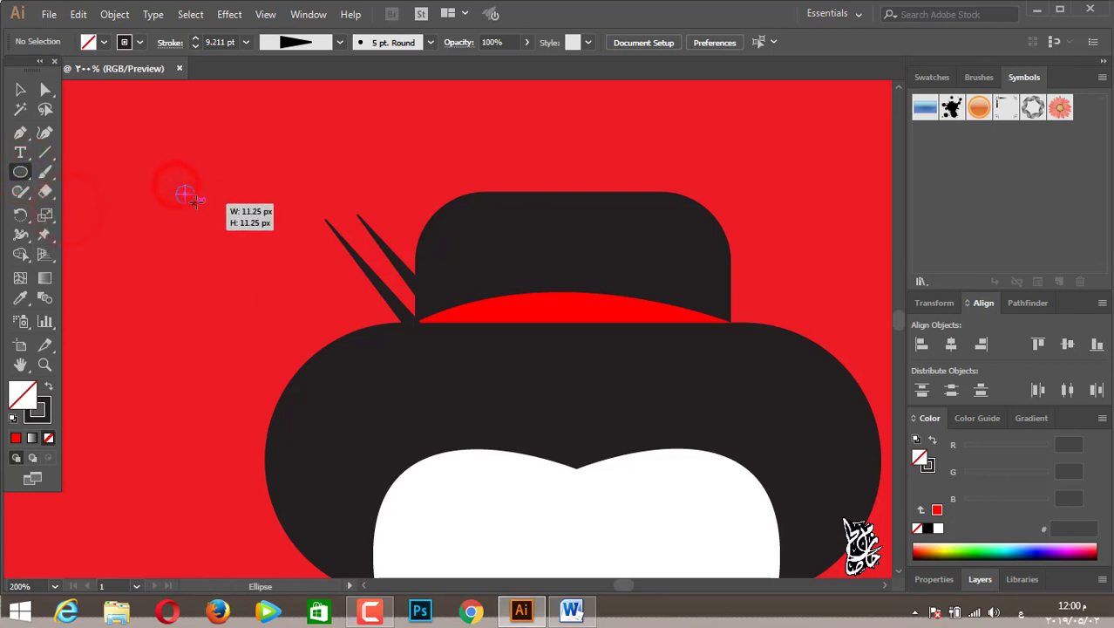
{"action": "left_click", "coordinate": [49, 386]}
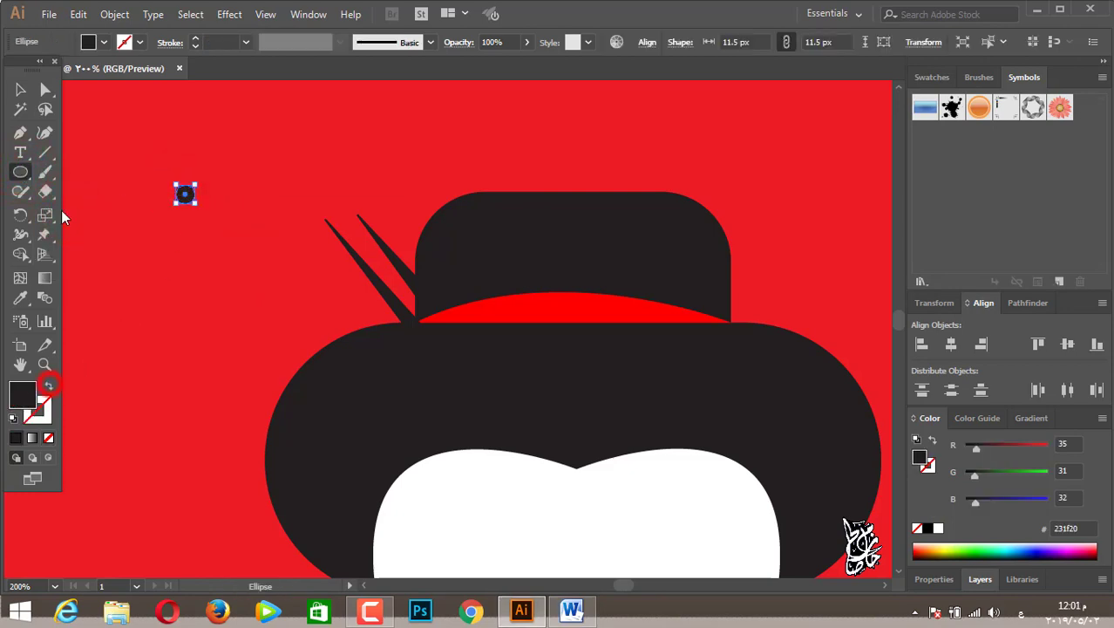
{"action": "left_click", "coordinate": [103, 43]}
{"action": "left_click", "coordinate": [34, 69]}
{"action": "left_click", "coordinate": [272, 103]}
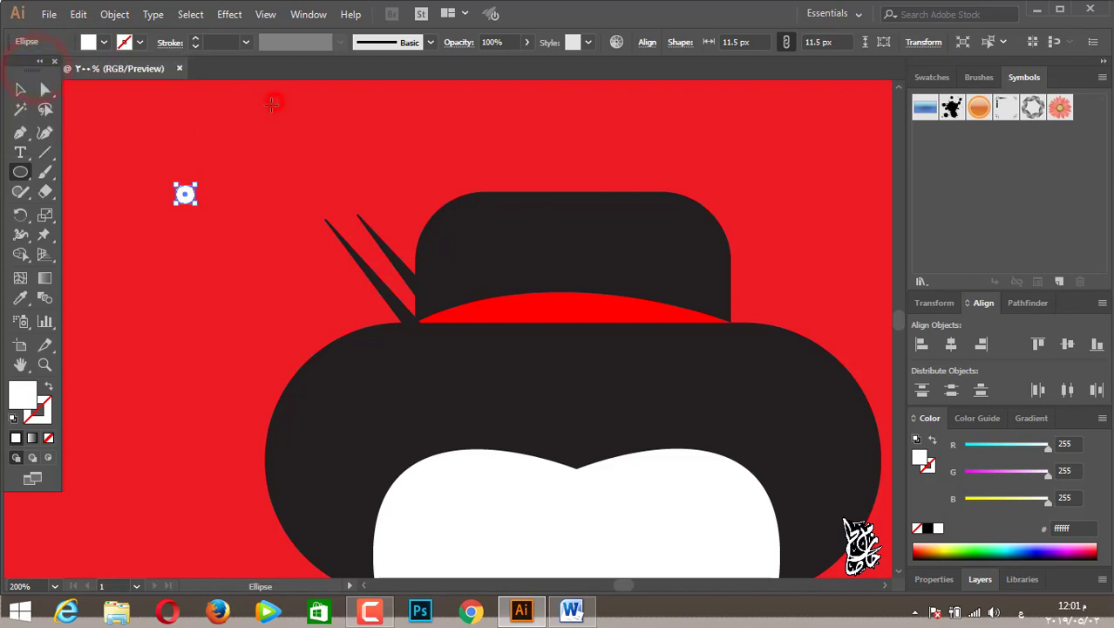
Step: Place white balls on both hairpin tips, one enlarged
{"action": "left_click", "coordinate": [21, 89]}
{"action": "mouse_move", "coordinate": [186, 199]}
{"action": "left_mouse_down"}
{"action": "mouse_move", "coordinate": [359, 223]}
{"action": "mouse_move", "coordinate": [325, 226]}
{"action": "mouse_move", "coordinate": [341, 234]}
{"action": "left_mouse_up"}
{"action": "left_click", "coordinate": [314, 163]}
{"action": "left_click", "coordinate": [287, 284]}
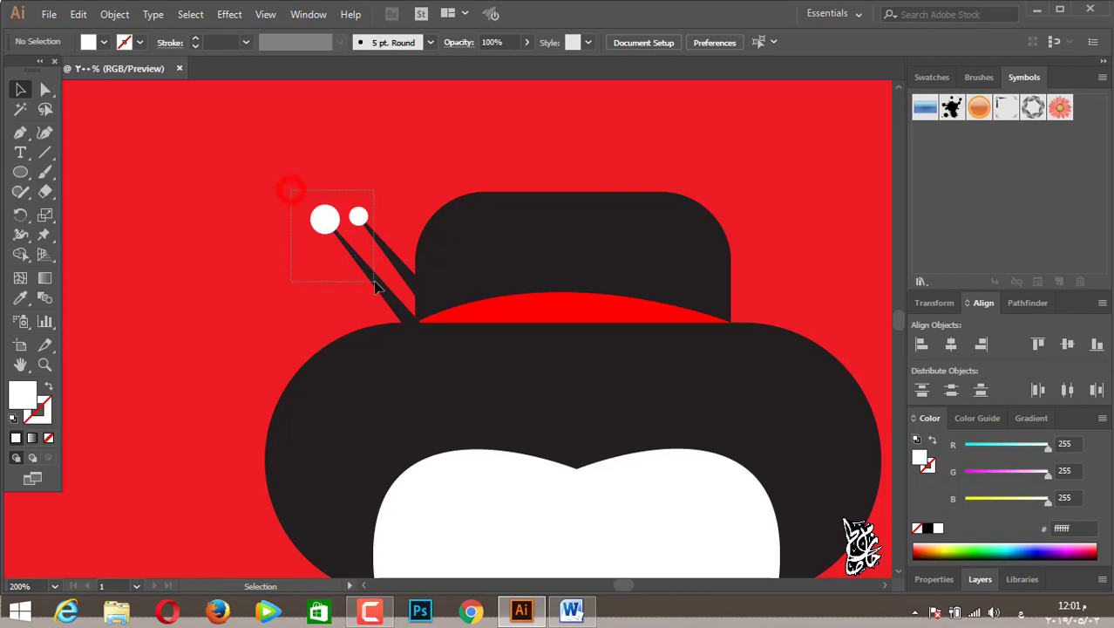
Step: Group the two hairpins together with their white ball tips
{"action": "left_click_drag", "start_coordinate": [375, 288], "coordinate": [384, 292]}
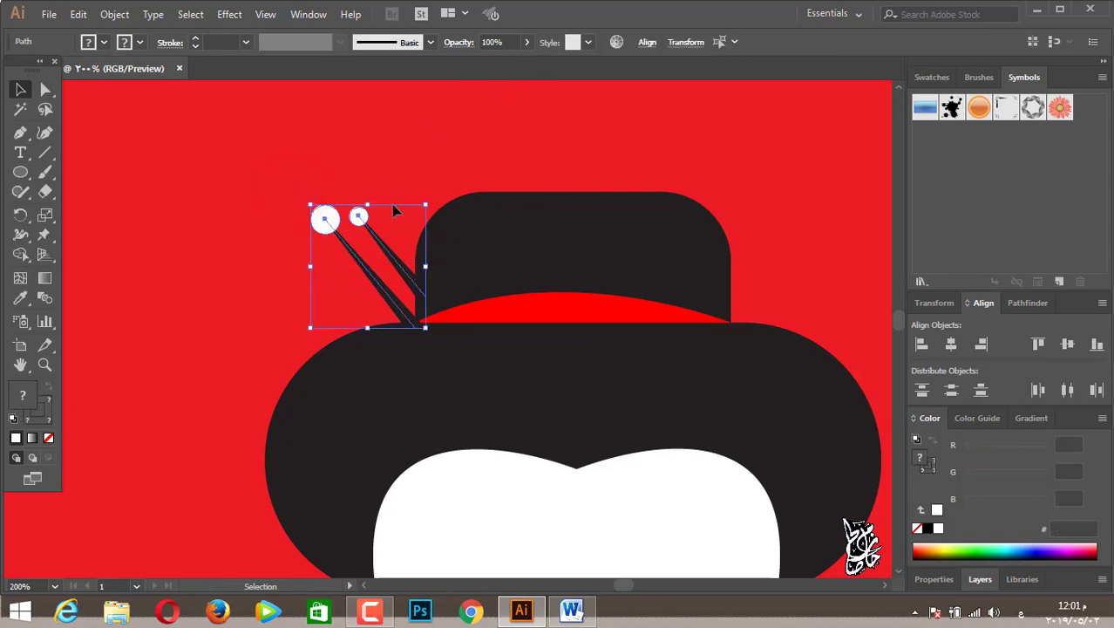
{"action": "right_click", "coordinate": [391, 204]}
{"action": "left_click", "coordinate": [414, 304]}
Step: Reflect a copy of the hairpin group vertically and place it on the hat's right side
{"action": "right_click", "coordinate": [369, 255]}
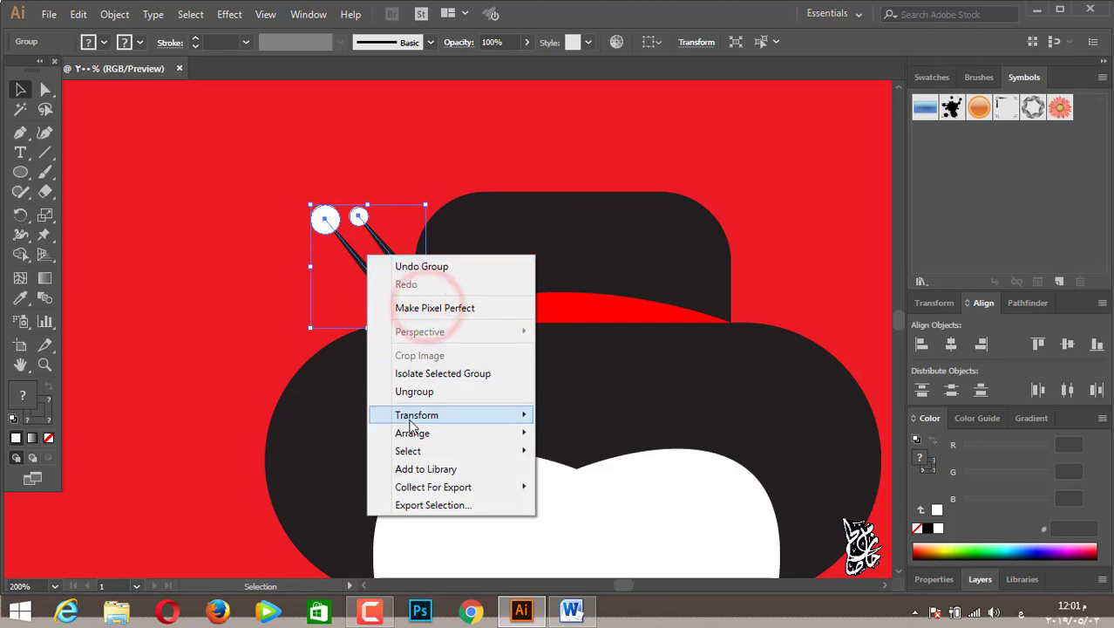
{"action": "mouse_move", "coordinate": [417, 415]}
{"action": "left_click", "coordinate": [575, 472]}
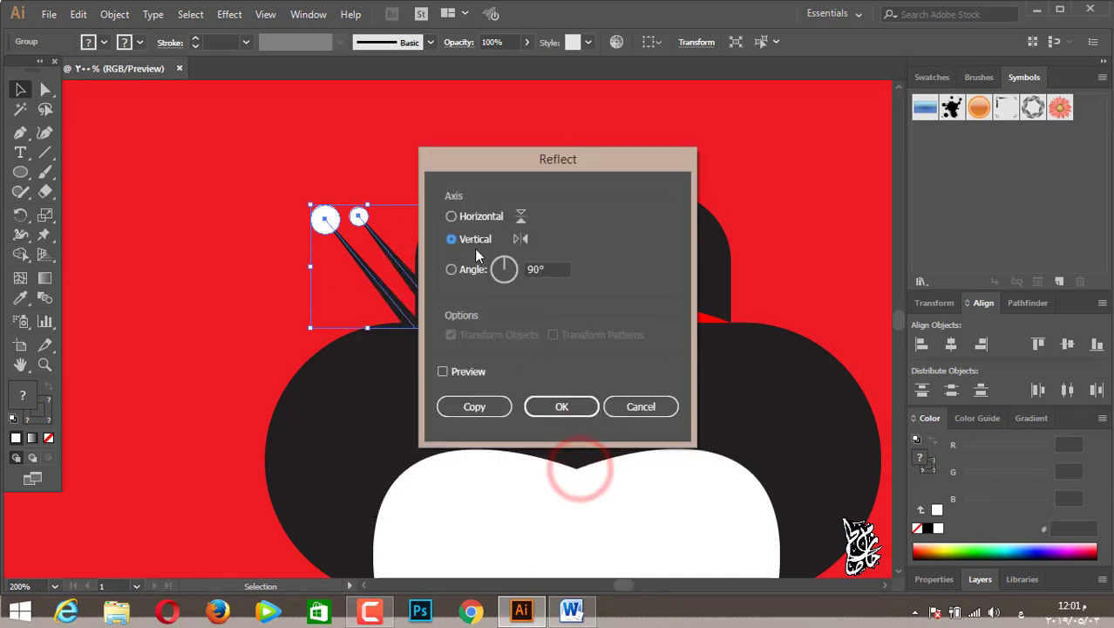
{"action": "left_click", "coordinate": [485, 406]}
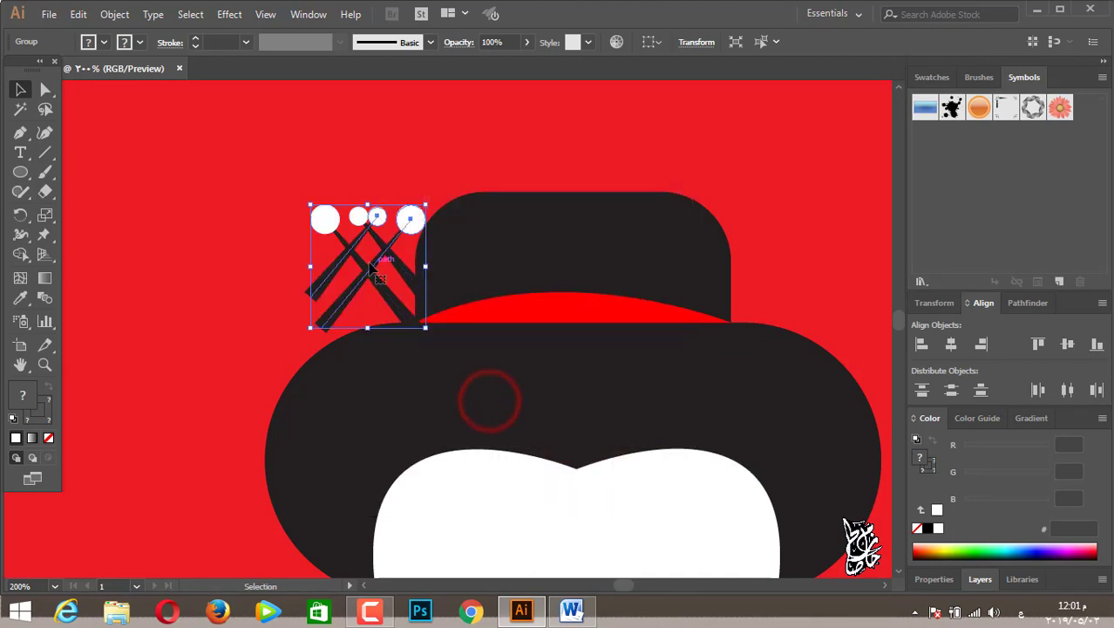
{"action": "left_click_drag", "start_coordinate": [374, 273], "coordinate": [746, 273]}
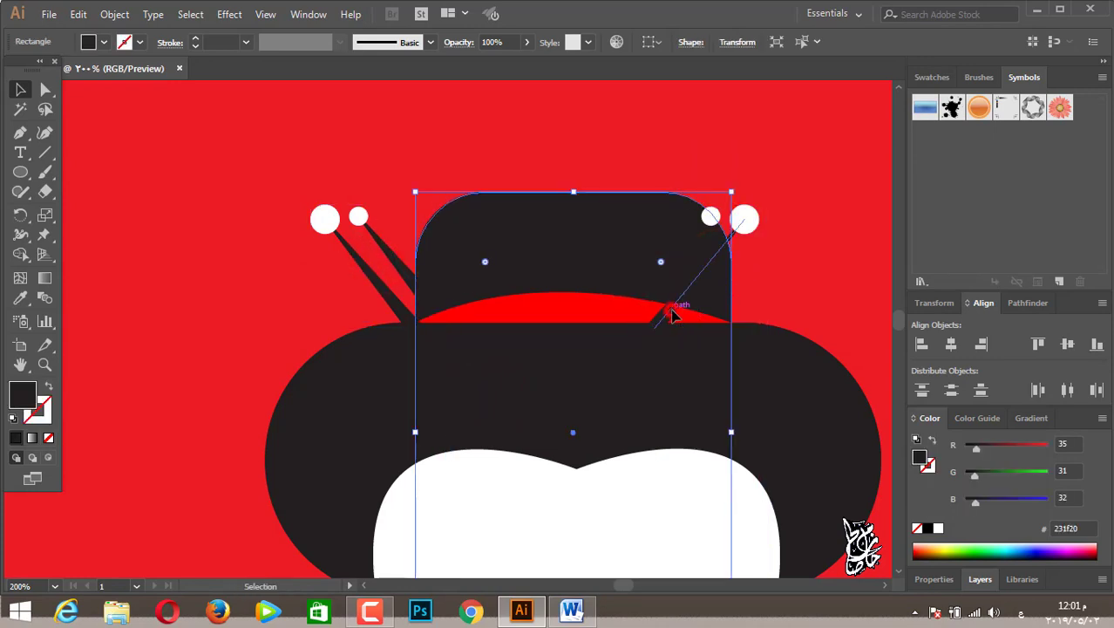
{"action": "left_click_drag", "start_coordinate": [676, 314], "coordinate": [747, 312]}
{"action": "left_click", "coordinate": [839, 286]}
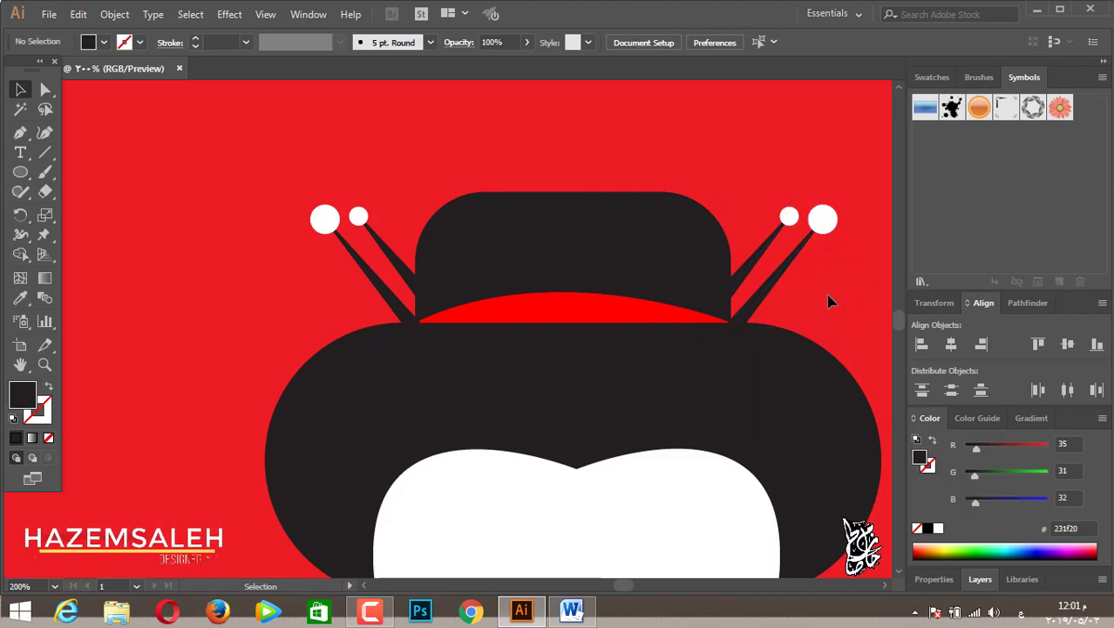
{"action": "scroll", "coordinate": [818, 323], "scroll_direction": "down", "scroll_amount": 1}
Step: Draw a closed, dark four-point Pen path hanging below the left half of the face
{"action": "scroll", "coordinate": [819, 322], "scroll_direction": "down", "scroll_amount": 2}
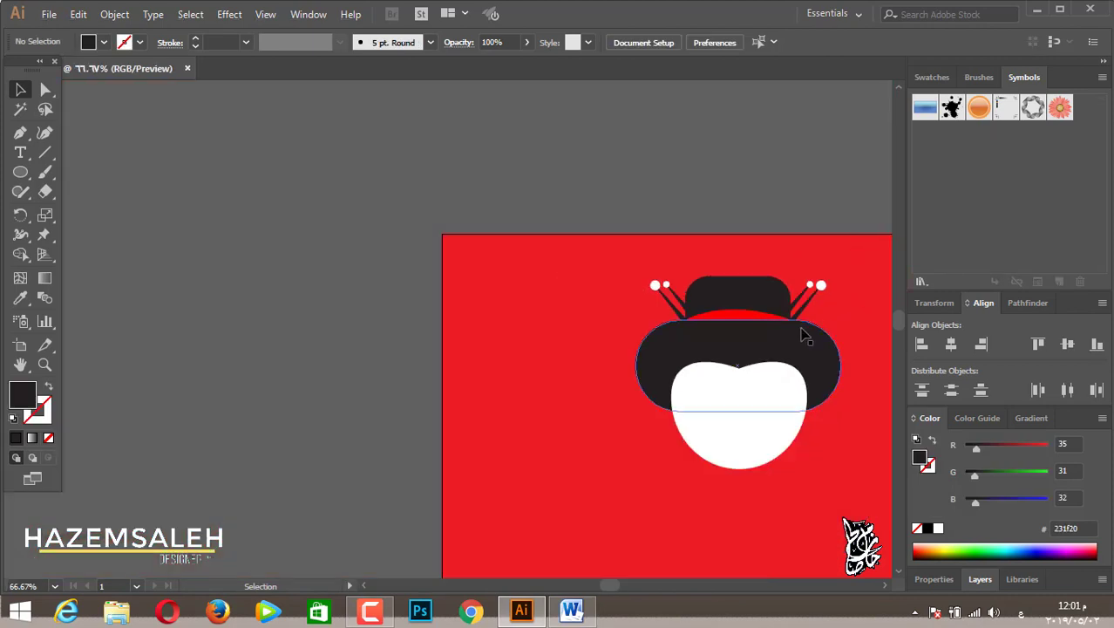
{"action": "left_click_drag", "start_coordinate": [651, 428], "coordinate": [521, 364]}
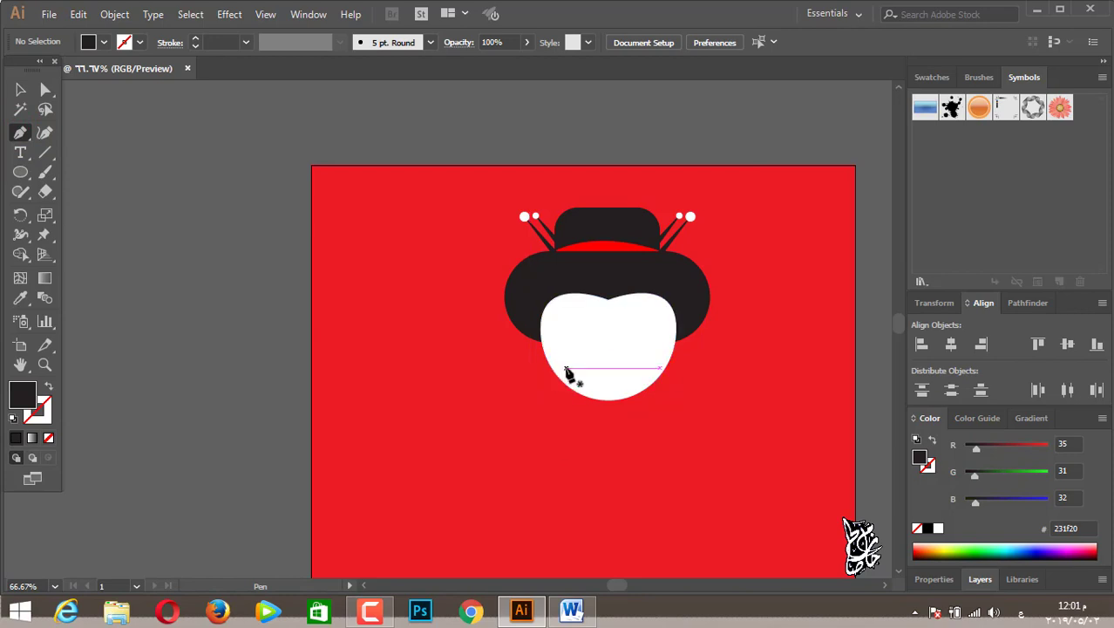
{"action": "left_click_drag", "start_coordinate": [567, 370], "coordinate": [537, 425]}
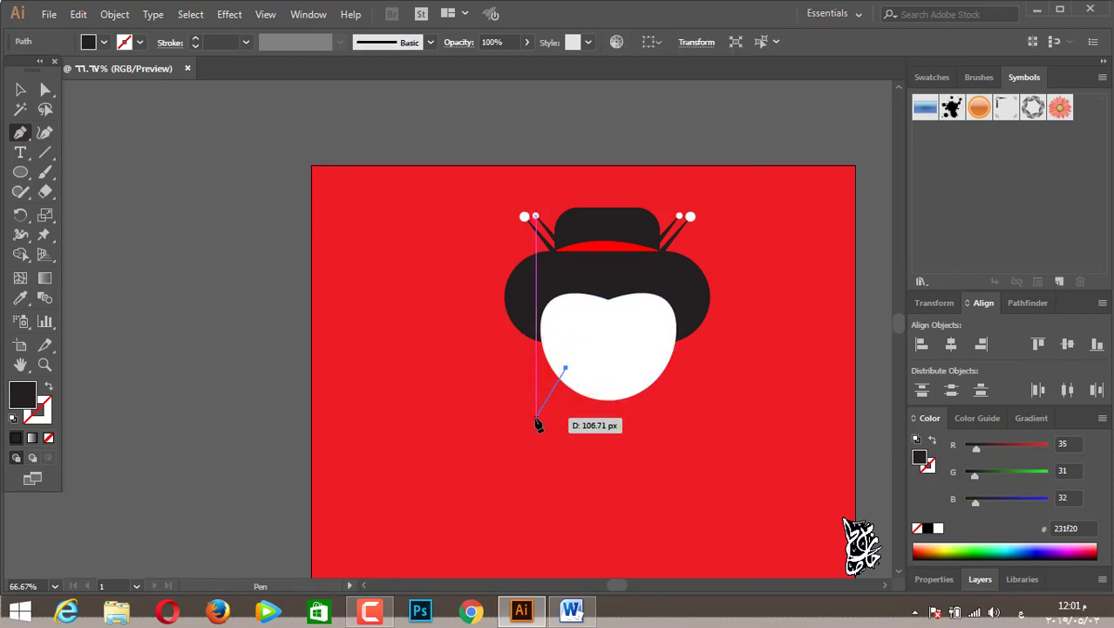
{"action": "scroll", "coordinate": [547, 535], "scroll_direction": "down", "scroll_amount": 3}
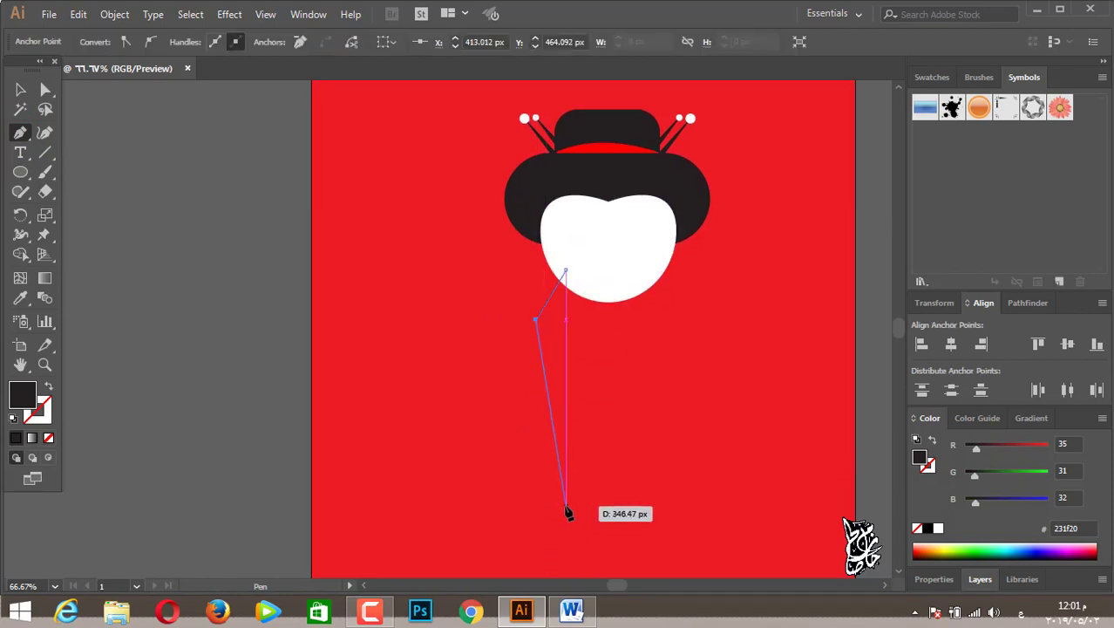
{"action": "left_click", "coordinate": [565, 506]}
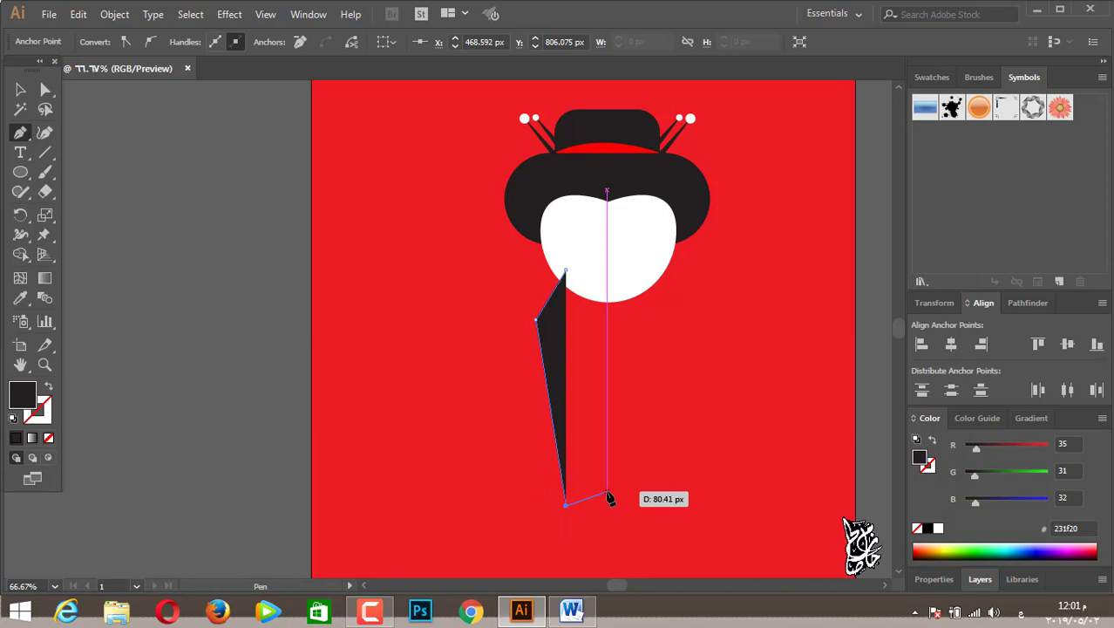
{"action": "left_click", "coordinate": [608, 496]}
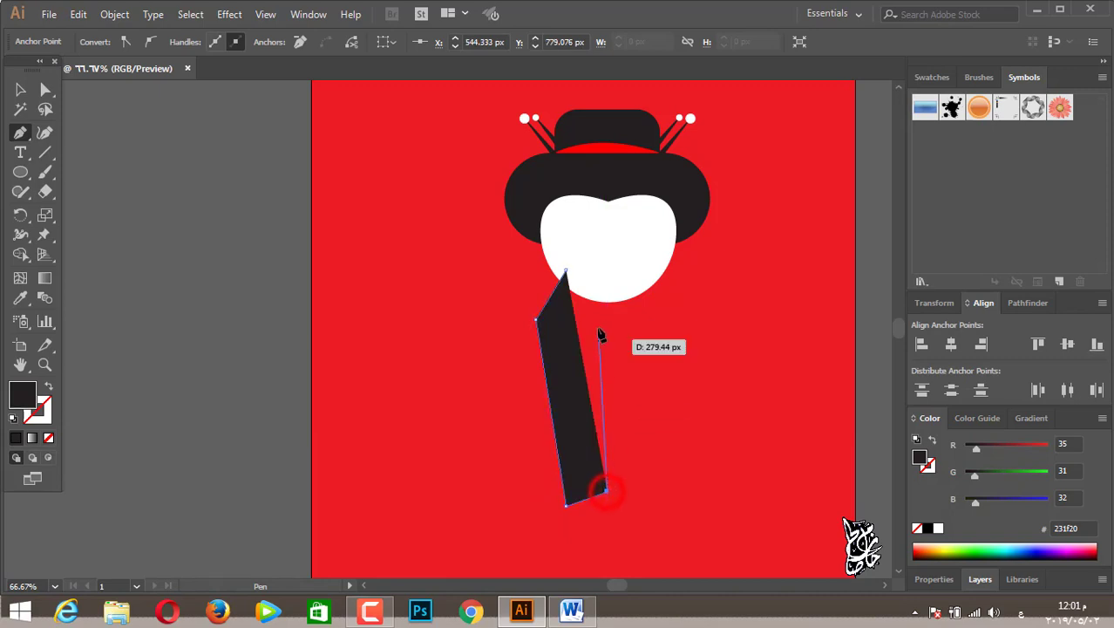
{"action": "left_click", "coordinate": [607, 265]}
{"action": "left_click", "coordinate": [566, 270]}
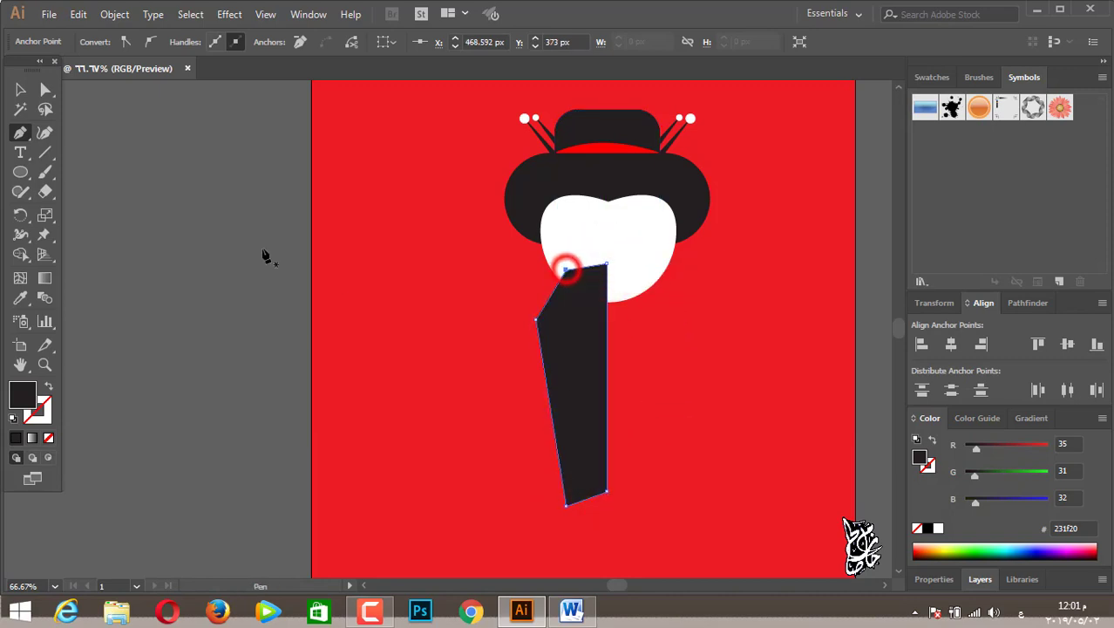
Step: Send the body piece to the back, then bring it forward above the red background
{"action": "left_click", "coordinate": [20, 89]}
{"action": "right_click", "coordinate": [572, 322]}
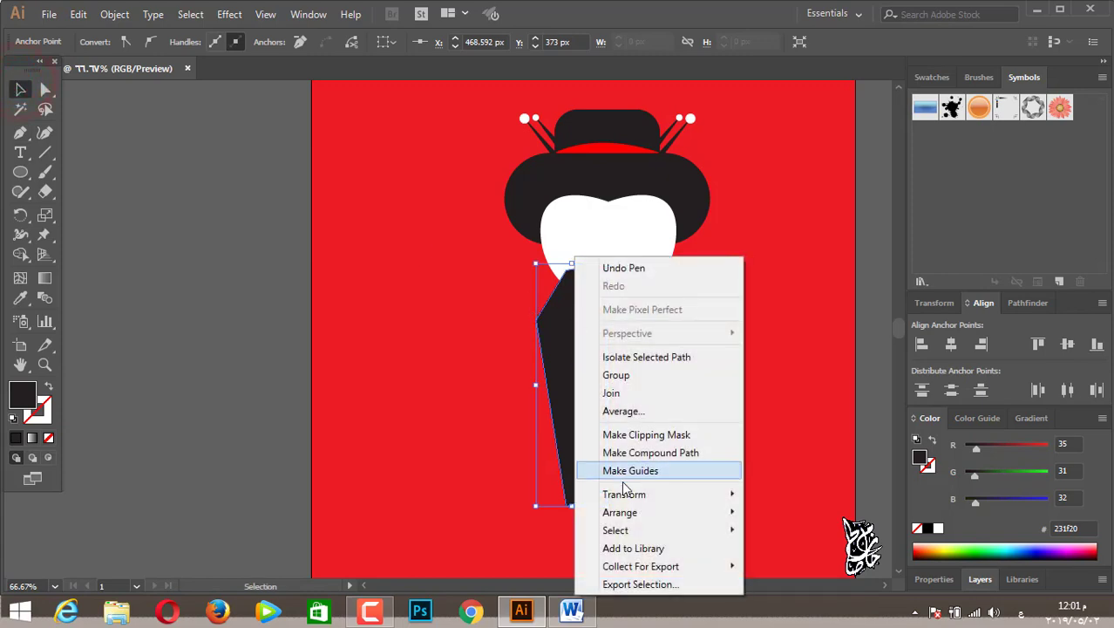
{"action": "left_click", "coordinate": [807, 564]}
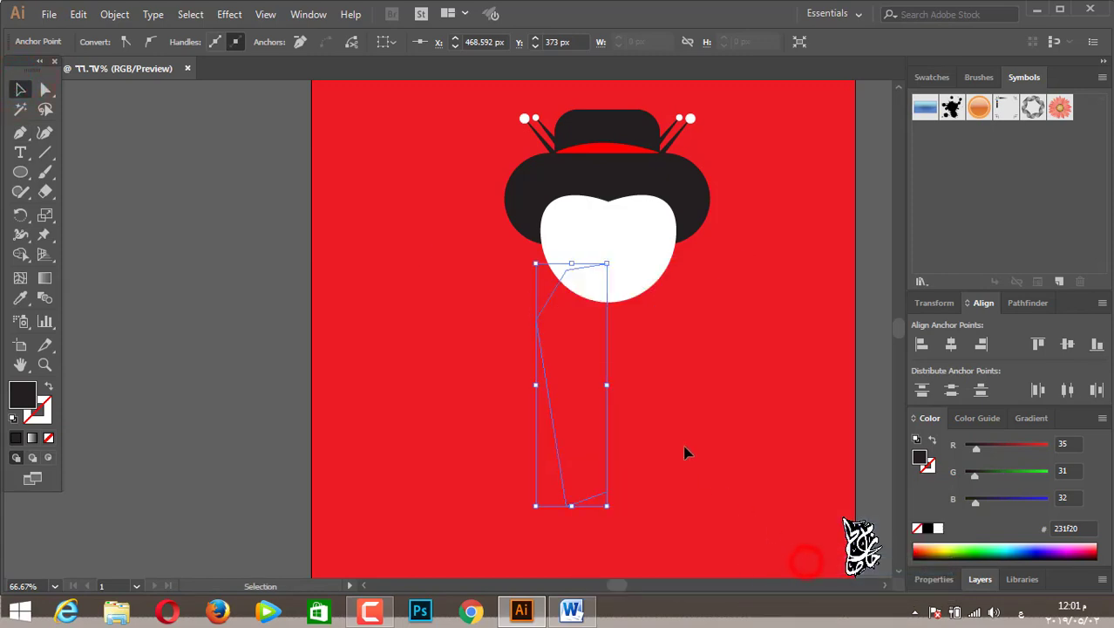
{"action": "right_click", "coordinate": [592, 364]}
{"action": "mouse_move", "coordinate": [637, 275]}
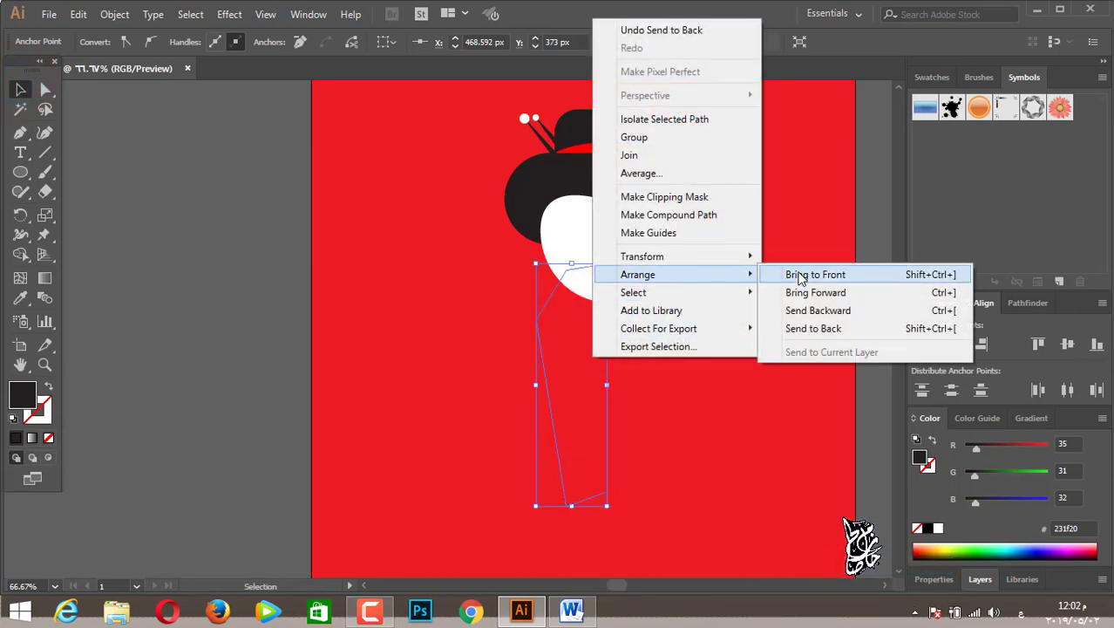
{"action": "left_click", "coordinate": [814, 292]}
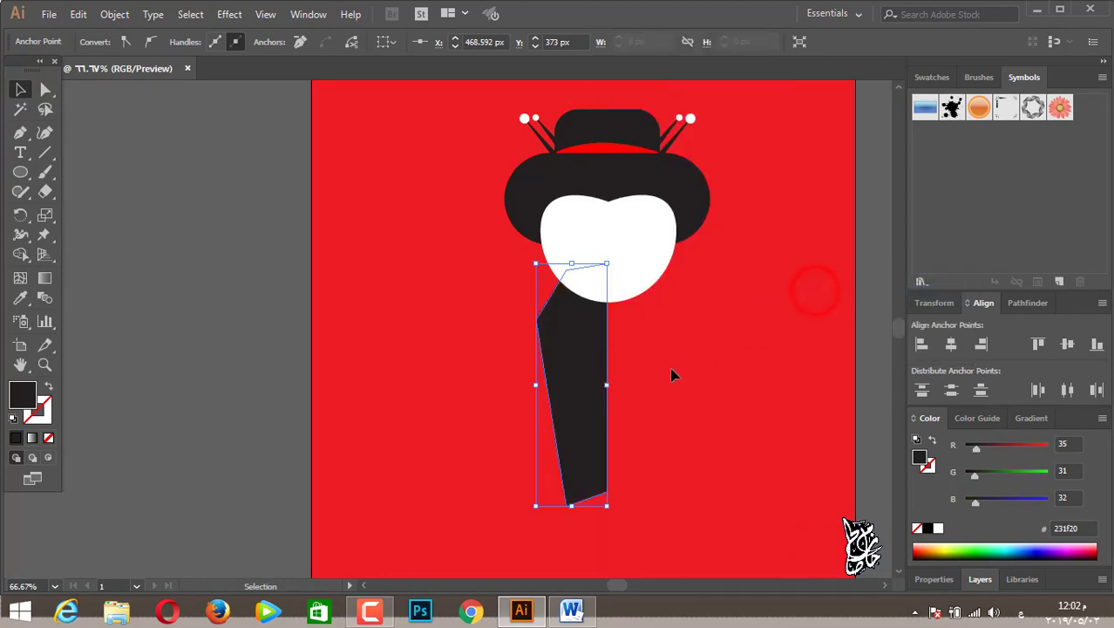
{"action": "left_click", "coordinate": [379, 272]}
Step: Reselect the body piece and bring up its Transform options
{"action": "left_click", "coordinate": [568, 367]}
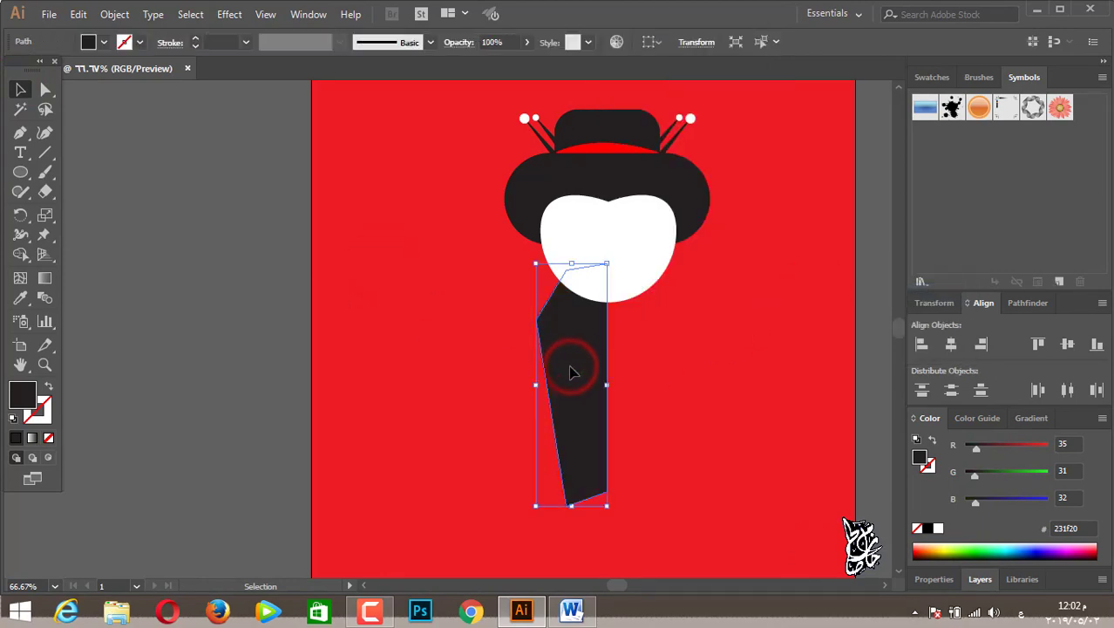
{"action": "right_click", "coordinate": [571, 373]}
{"action": "left_click", "coordinate": [619, 265]}
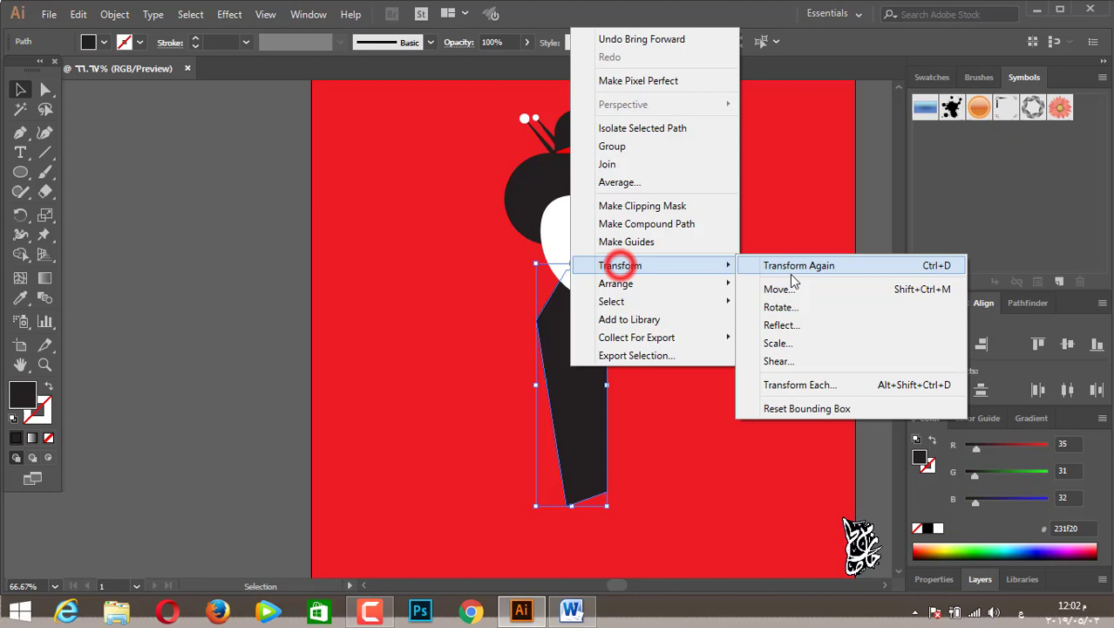
Step: Reflect a copy of the body piece and nudge it right to meet the original
{"action": "left_click", "coordinate": [798, 325]}
{"action": "left_click", "coordinate": [481, 406]}
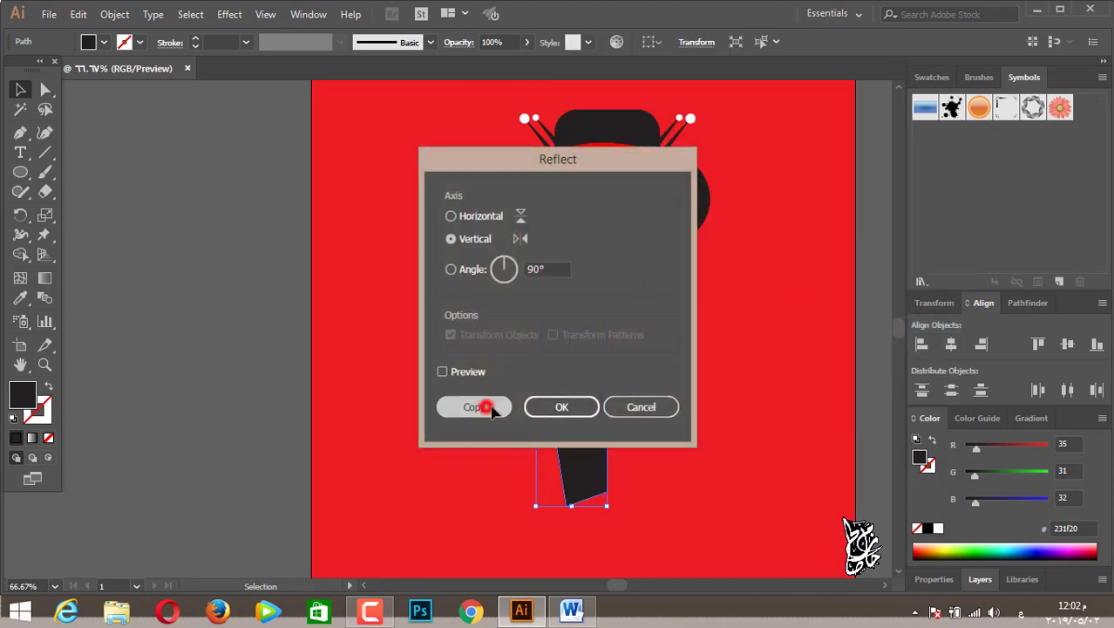
{"action": "key", "text": "Right"}
{"action": "key", "text": "Right"}
{"action": "key", "text": "Right"}
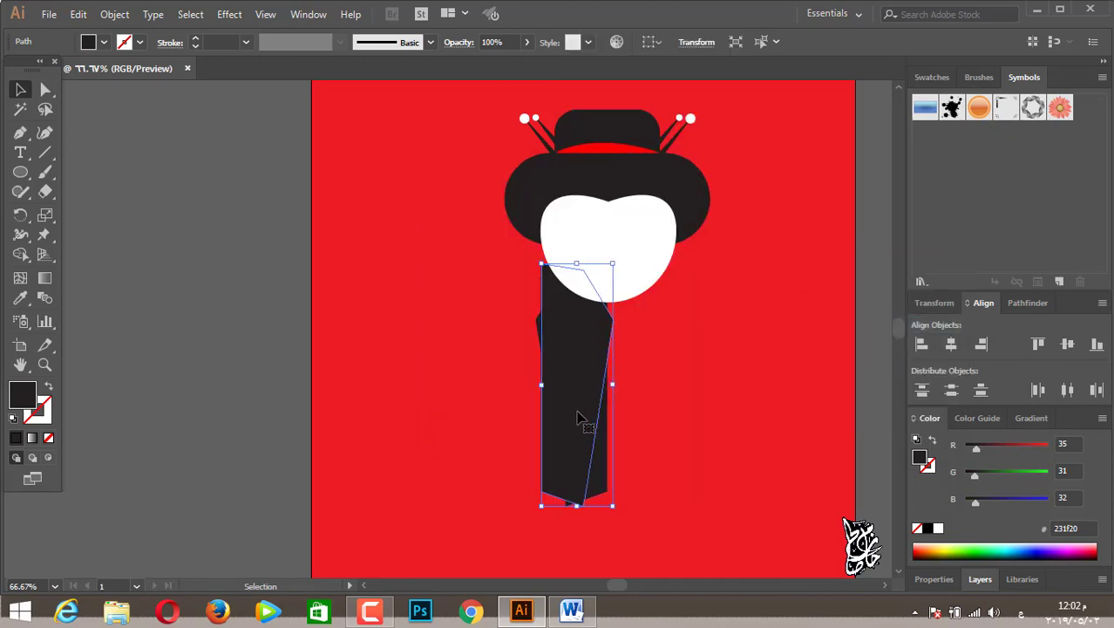
{"action": "key", "text": "Right"}
{"action": "key", "text": "Right"}
{"action": "key", "text": "Right"}
{"action": "key", "text": "Right"}
{"action": "key", "text": "Right"}
{"action": "key", "text": "Right"}
{"action": "key", "text": "Right"}
{"action": "key", "text": "Right"}
{"action": "key", "text": "Right"}
{"action": "key", "text": "Right"}
{"action": "key", "text": "Right"}
{"action": "key", "text": "Right"}
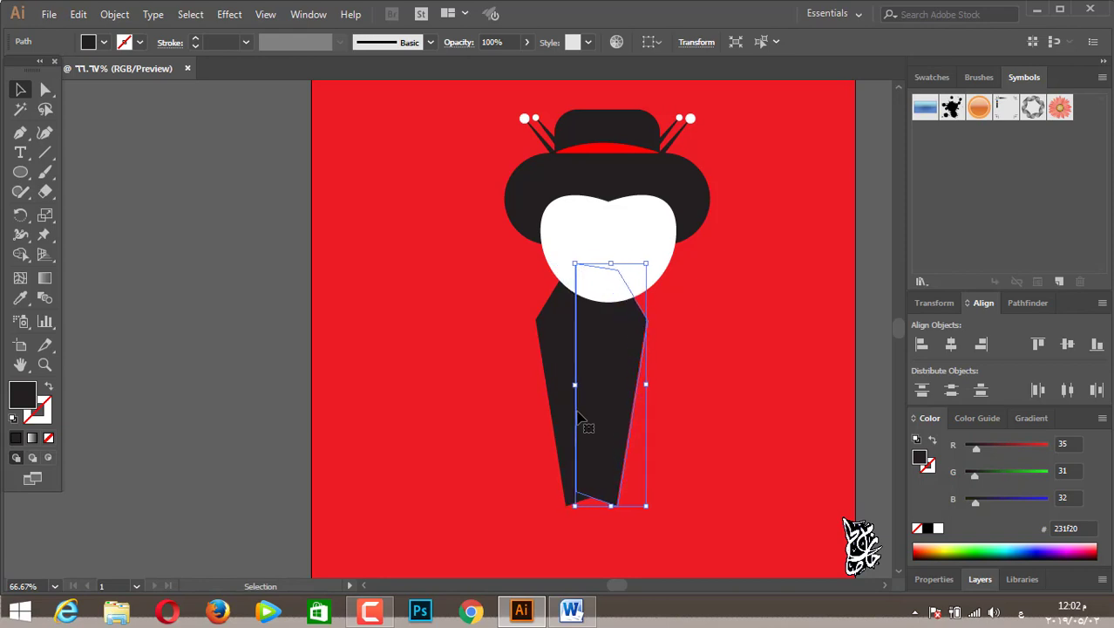
{"action": "key", "text": "Right"}
{"action": "key", "text": "Right"}
{"action": "key", "text": "Right"}
{"action": "key", "text": "Right"}
{"action": "key", "text": "Right"}
{"action": "key", "text": "Right"}
{"action": "key", "text": "Right"}
{"action": "key", "text": "Right"}
{"action": "key", "text": "Right"}
{"action": "key", "text": "Right"}
{"action": "key", "text": "Right"}
{"action": "key", "text": "Right"}
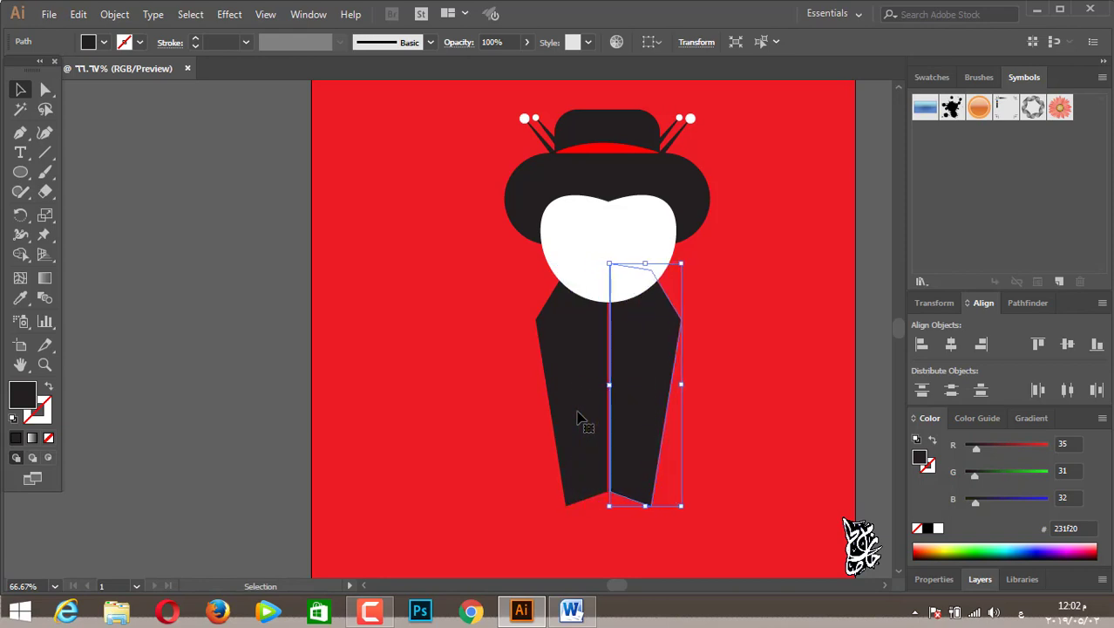
{"action": "key", "text": "Right"}
{"action": "key", "text": "Right"}
{"action": "key", "text": "Right"}
{"action": "key", "text": "Left"}
{"action": "key", "text": "Left"}
{"action": "key", "text": "Left"}
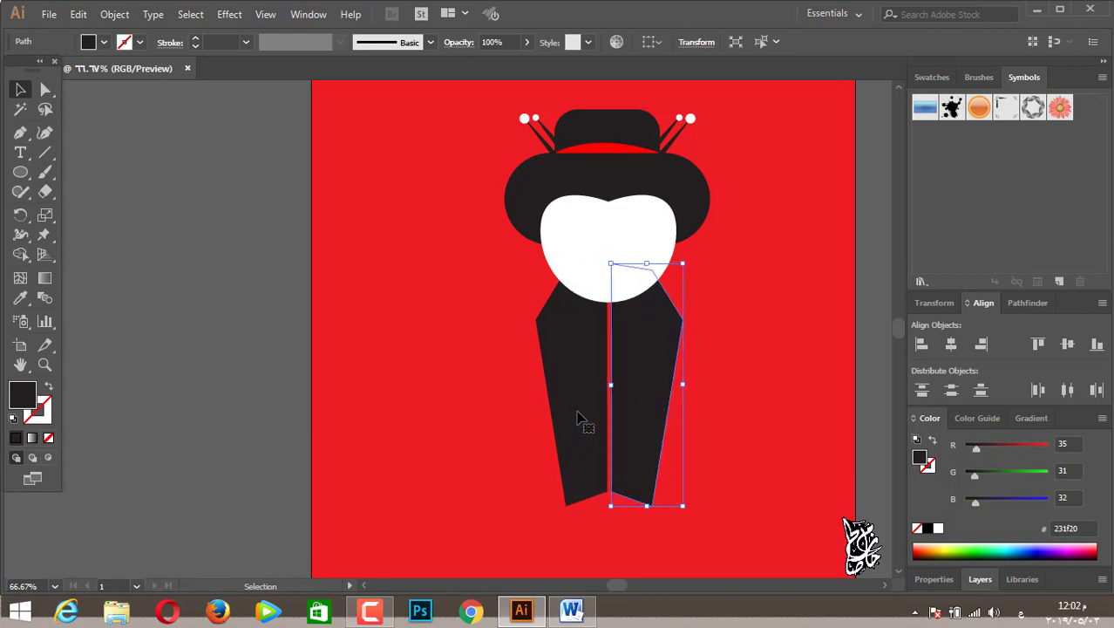
{"action": "key", "text": "Left"}
{"action": "key", "text": "Left"}
{"action": "key", "text": "Left"}
{"action": "key", "text": "Left"}
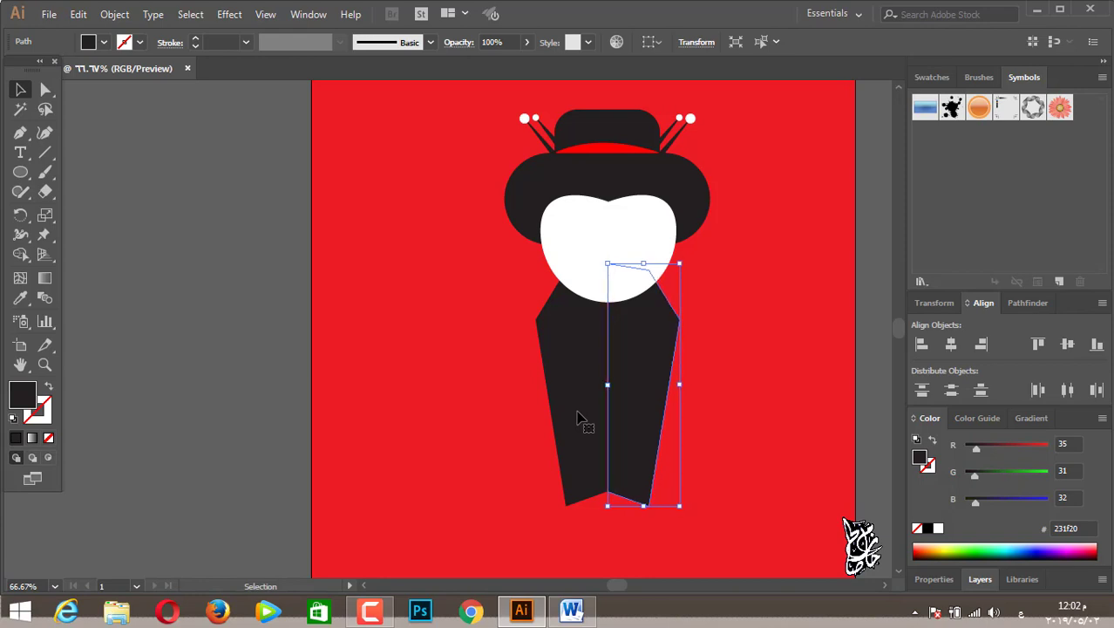
Step: Deselect, check the mirrored body half, and switch to the Pen tool
{"action": "left_click", "coordinate": [349, 377]}
{"action": "scroll", "coordinate": [592, 407], "scroll_direction": "up", "scroll_amount": 2}
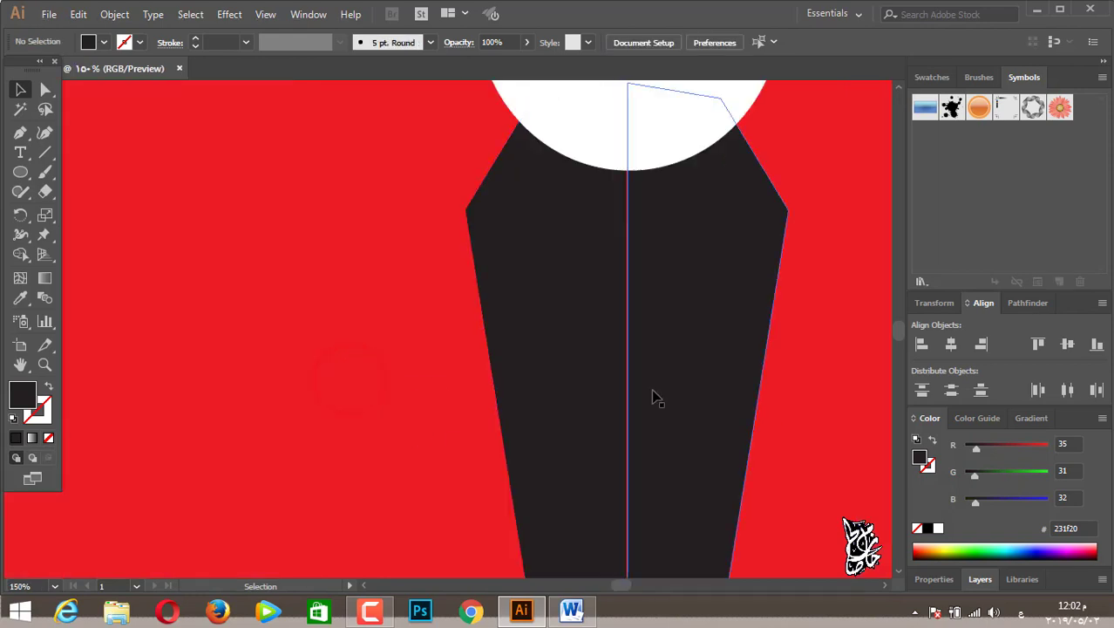
{"action": "left_click", "coordinate": [660, 385]}
{"action": "left_click", "coordinate": [464, 382]}
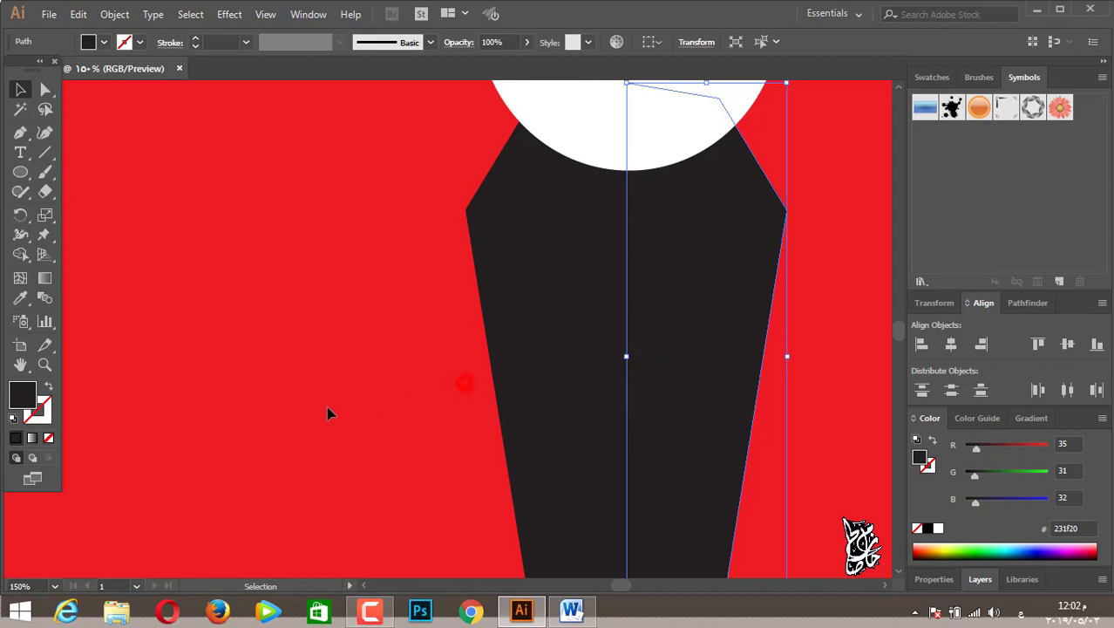
{"action": "scroll", "coordinate": [294, 412], "scroll_direction": "down", "scroll_amount": 1}
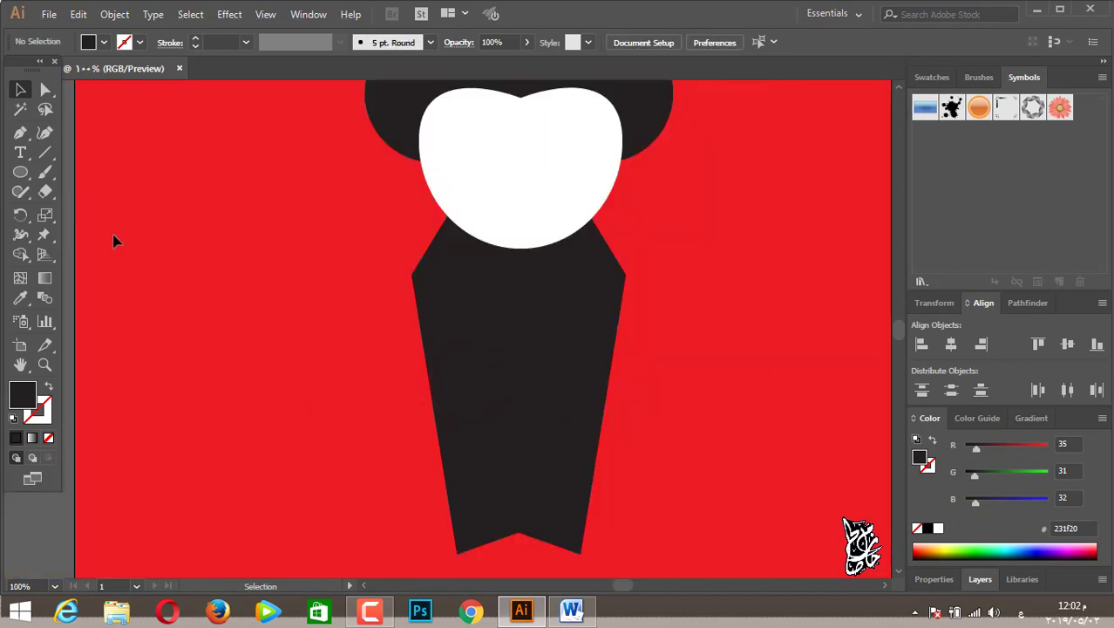
{"action": "left_click", "coordinate": [20, 133]}
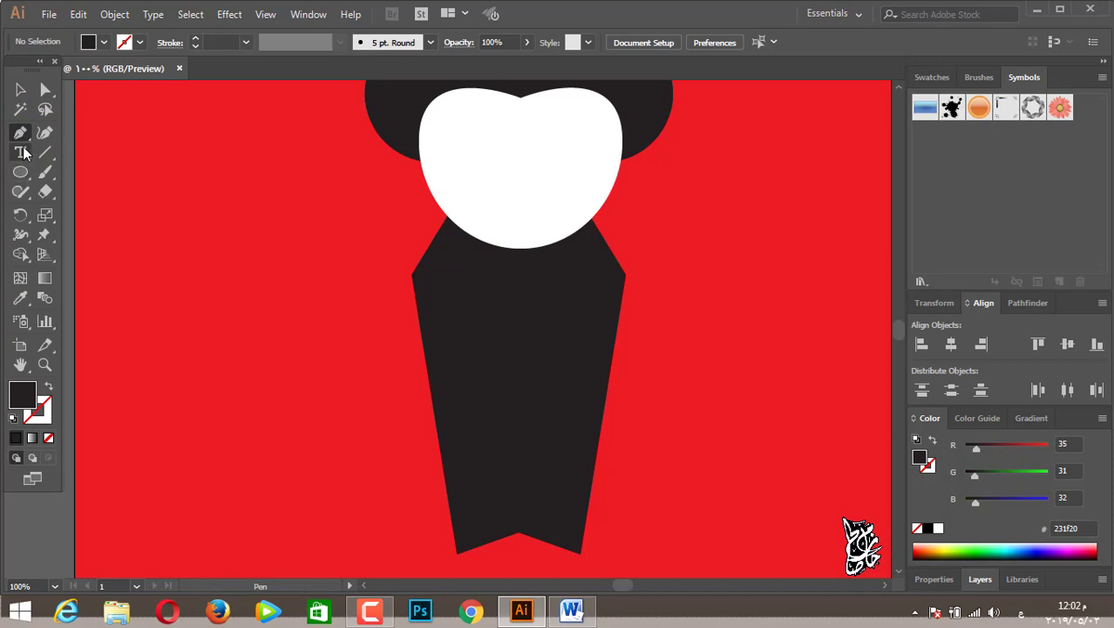
Step: Create a white triangle using the Star tool with 3 points
{"action": "left_click_drag", "start_coordinate": [20, 172], "coordinate": [74, 250]}
{"action": "left_click", "coordinate": [207, 251]}
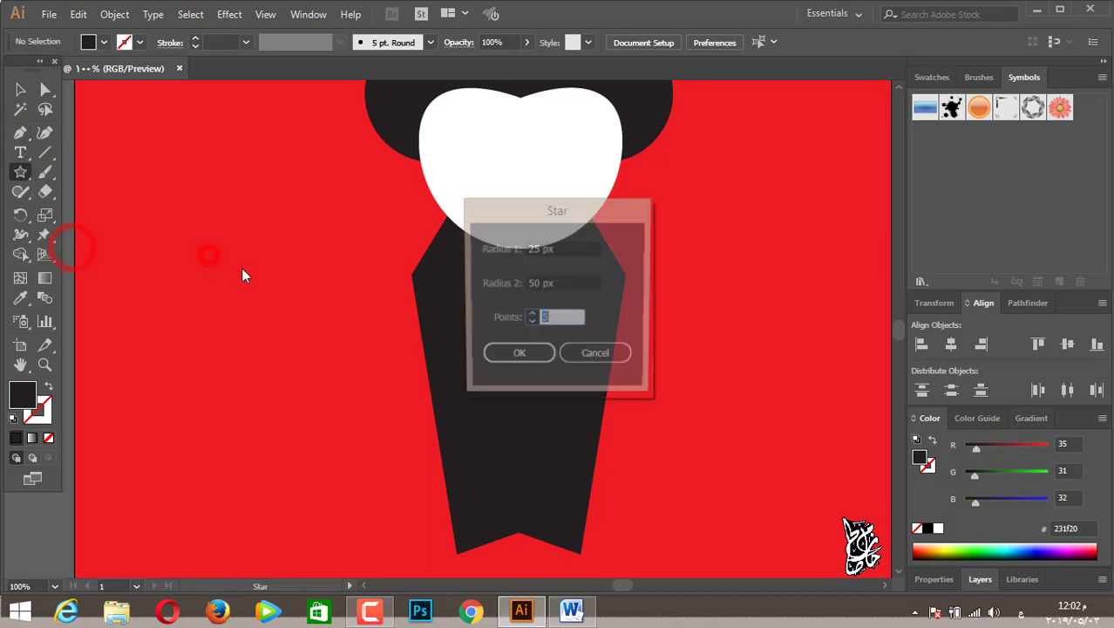
{"action": "type", "text": "3"}
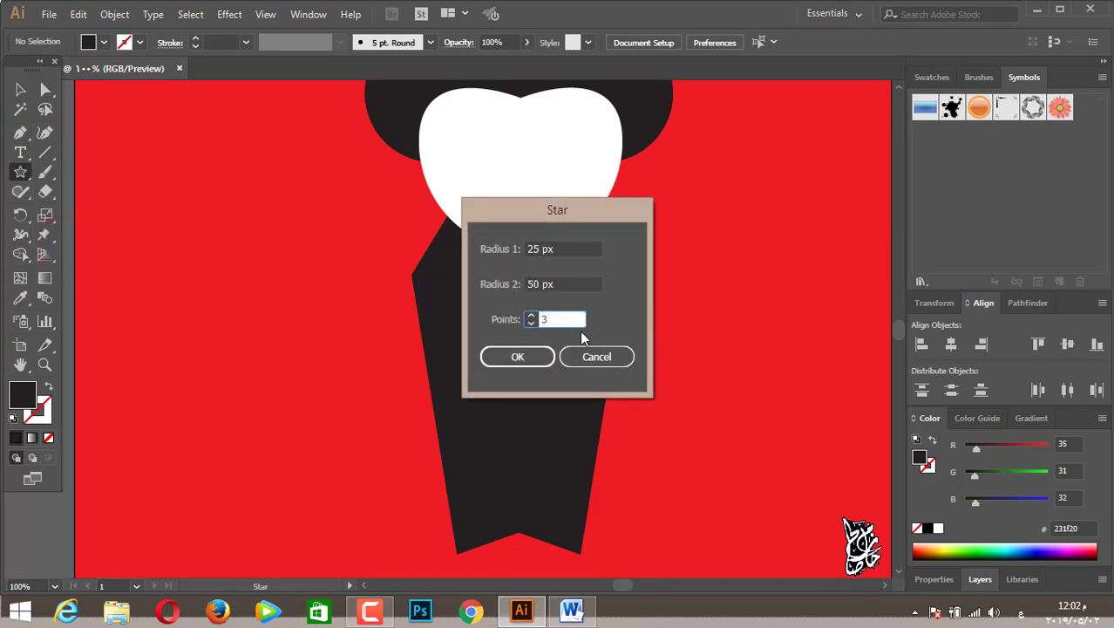
{"action": "left_click", "coordinate": [535, 355]}
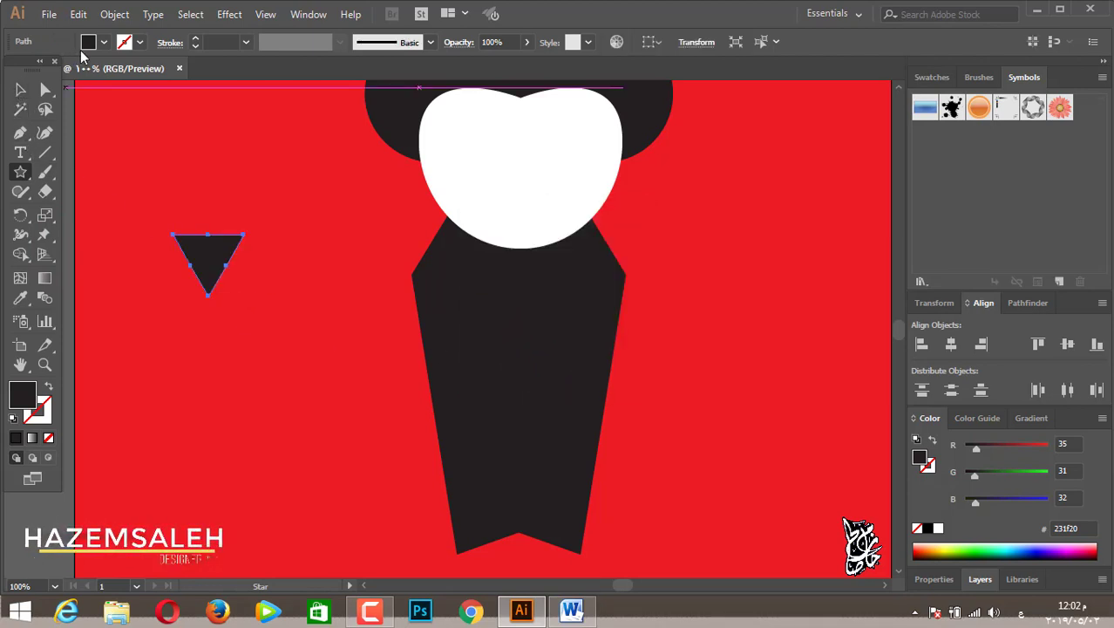
{"action": "left_click", "coordinate": [102, 43]}
{"action": "left_click", "coordinate": [34, 69]}
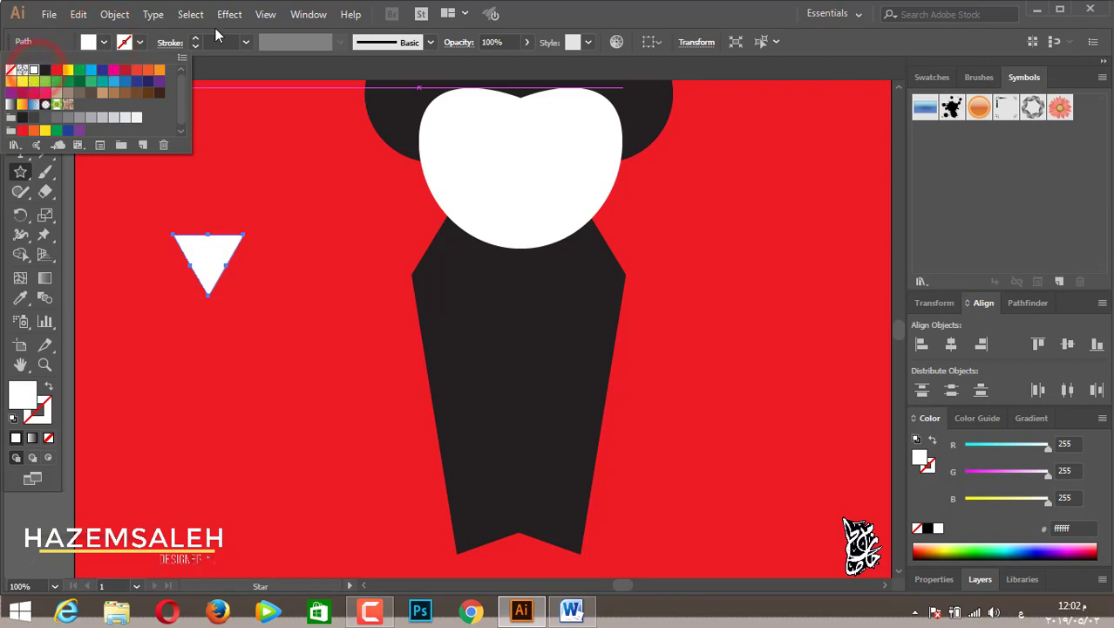
{"action": "left_click", "coordinate": [224, 54]}
Step: Reshape the triangle into a slim spike and move it to the centre under the face
{"action": "left_click", "coordinate": [22, 90]}
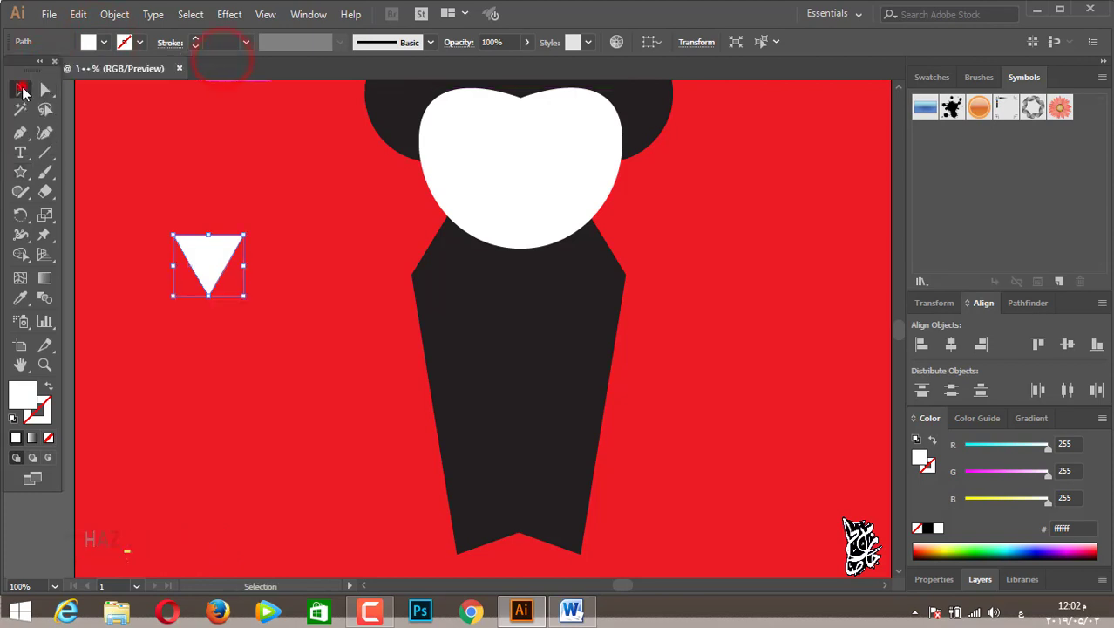
{"action": "left_click_drag", "start_coordinate": [208, 296], "coordinate": [209, 413]}
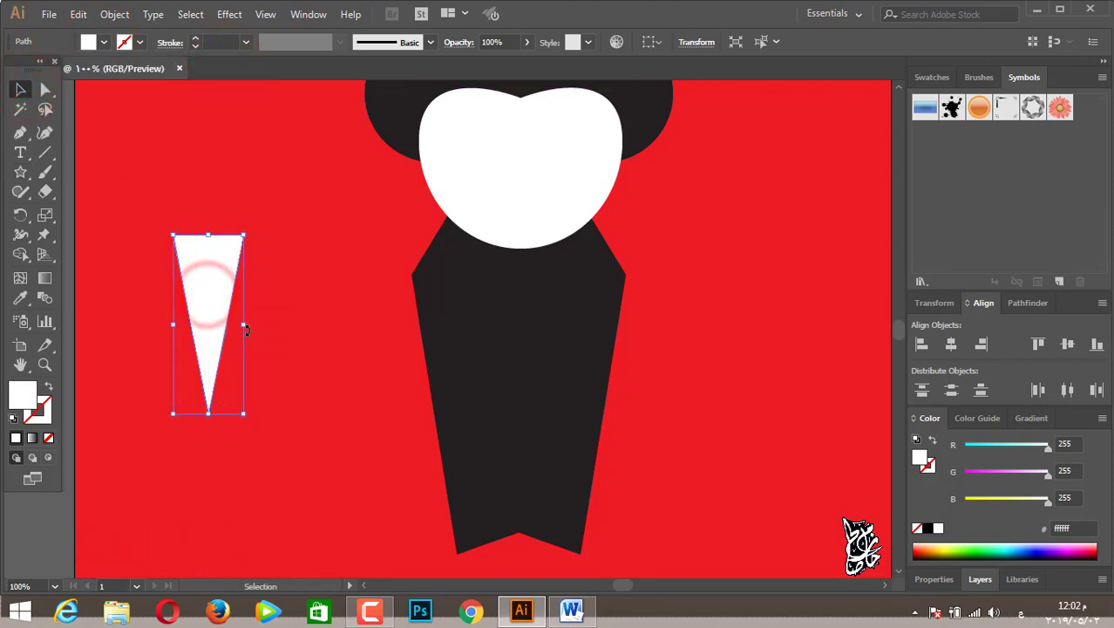
{"action": "left_click_drag", "start_coordinate": [244, 322], "coordinate": [227, 321]}
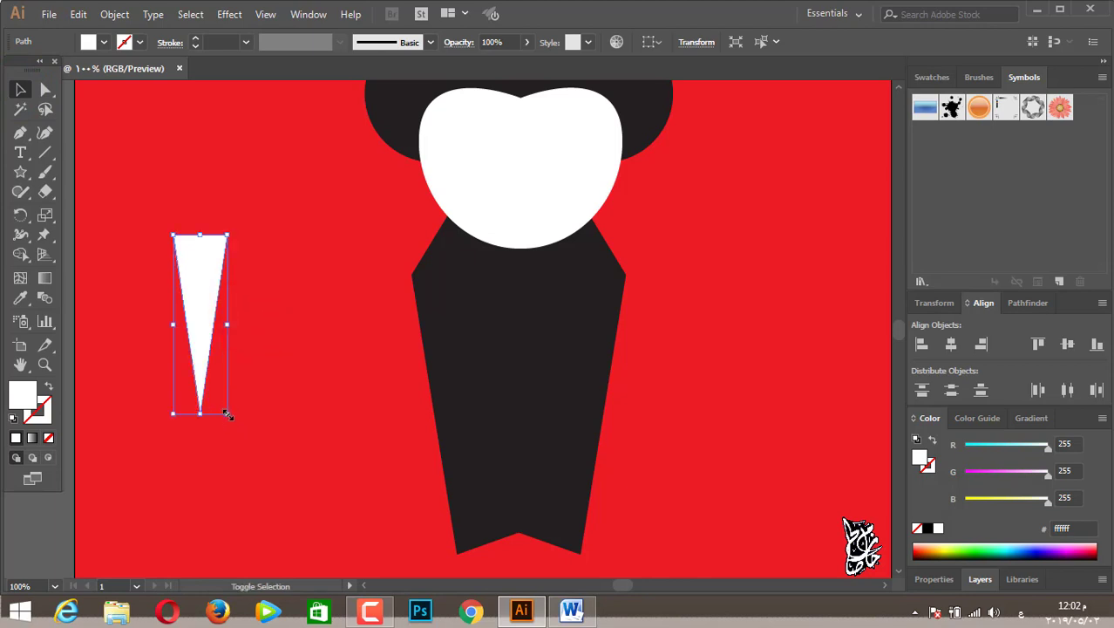
{"action": "left_click_drag", "start_coordinate": [227, 413], "coordinate": [210, 358]}
{"action": "left_click_drag", "start_coordinate": [191, 262], "coordinate": [519, 277]}
Step: Restack the triangle: send it to back, then bring it forward until it's in front of the black body
{"action": "right_click", "coordinate": [519, 278]}
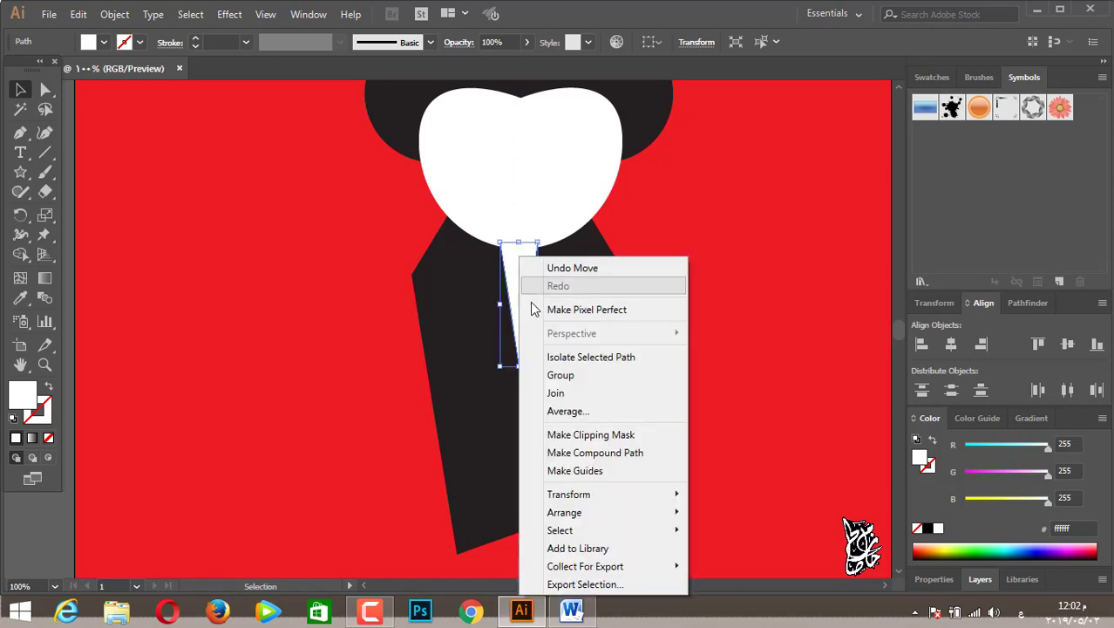
{"action": "left_click", "coordinate": [623, 511]}
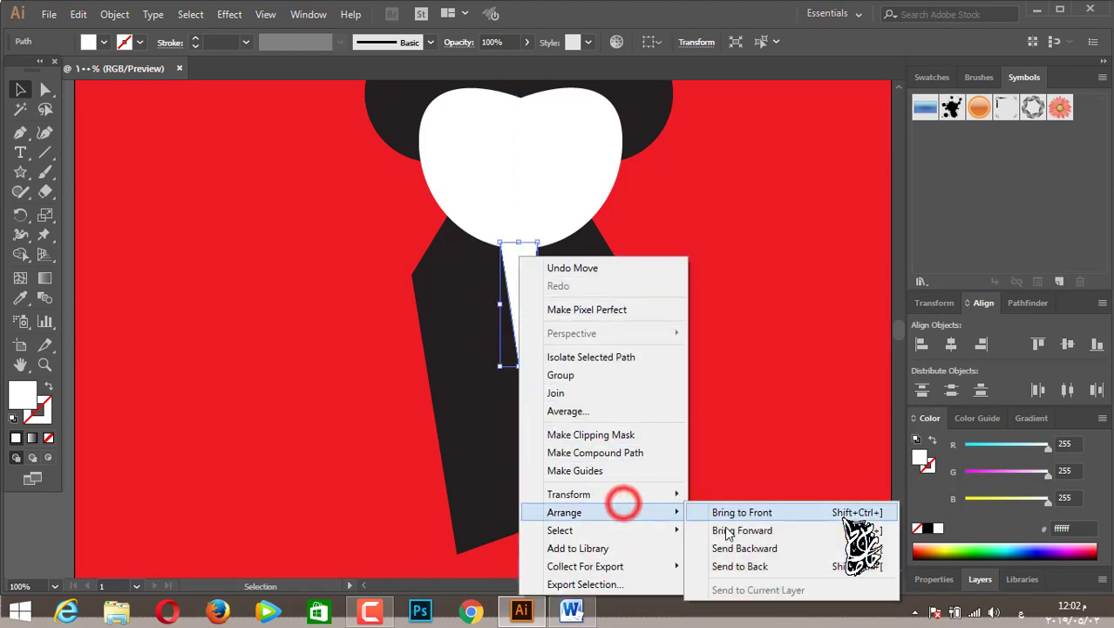
{"action": "left_click", "coordinate": [739, 567]}
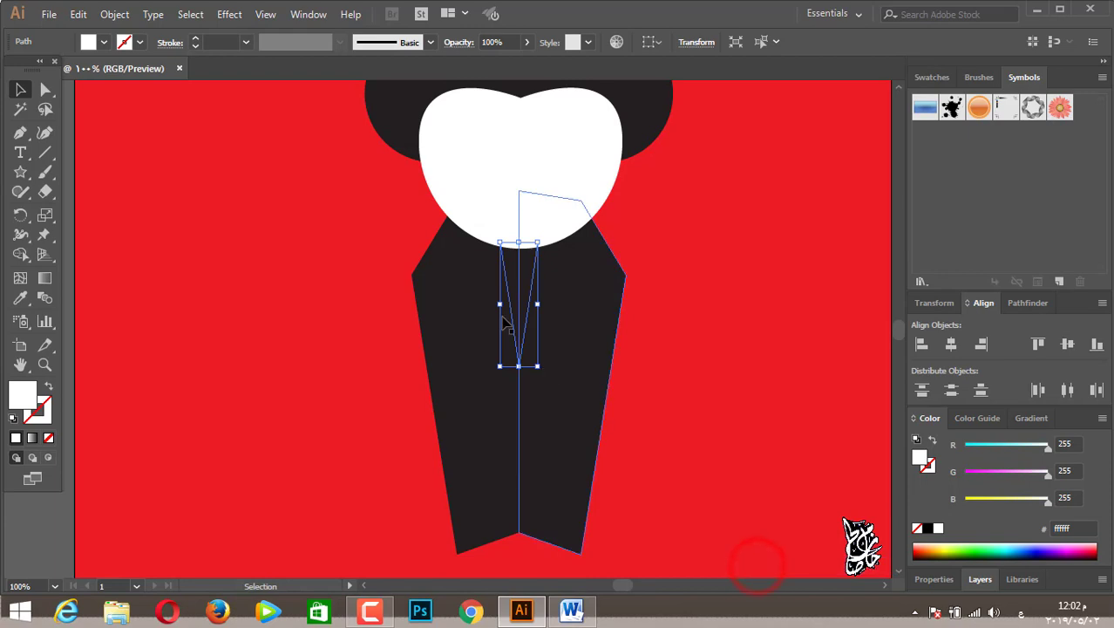
{"action": "right_click", "coordinate": [522, 296]}
{"action": "left_click", "coordinate": [621, 510]}
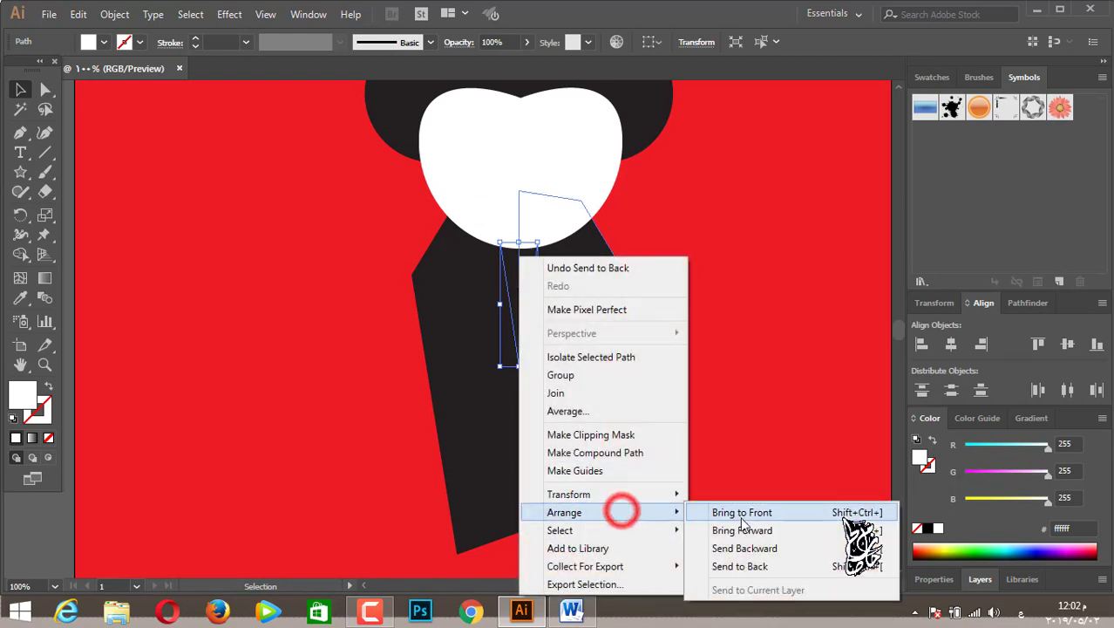
{"action": "left_click", "coordinate": [740, 530]}
{"action": "right_click", "coordinate": [520, 254]}
{"action": "mouse_move", "coordinate": [568, 493]}
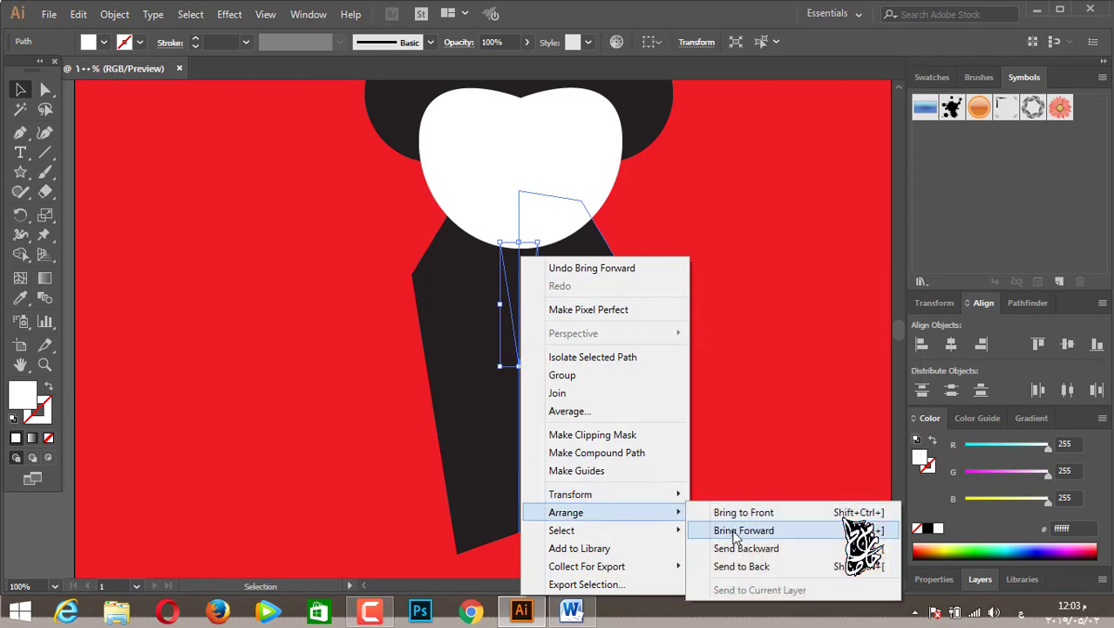
{"action": "left_click", "coordinate": [734, 532]}
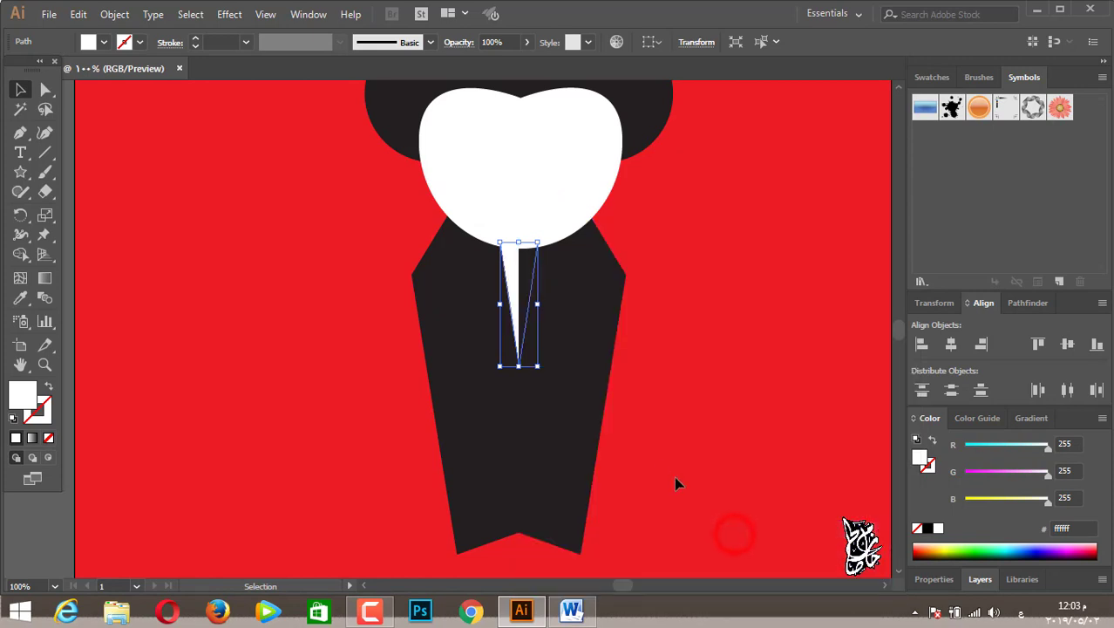
{"action": "right_click", "coordinate": [520, 288]}
{"action": "left_click", "coordinate": [730, 531]}
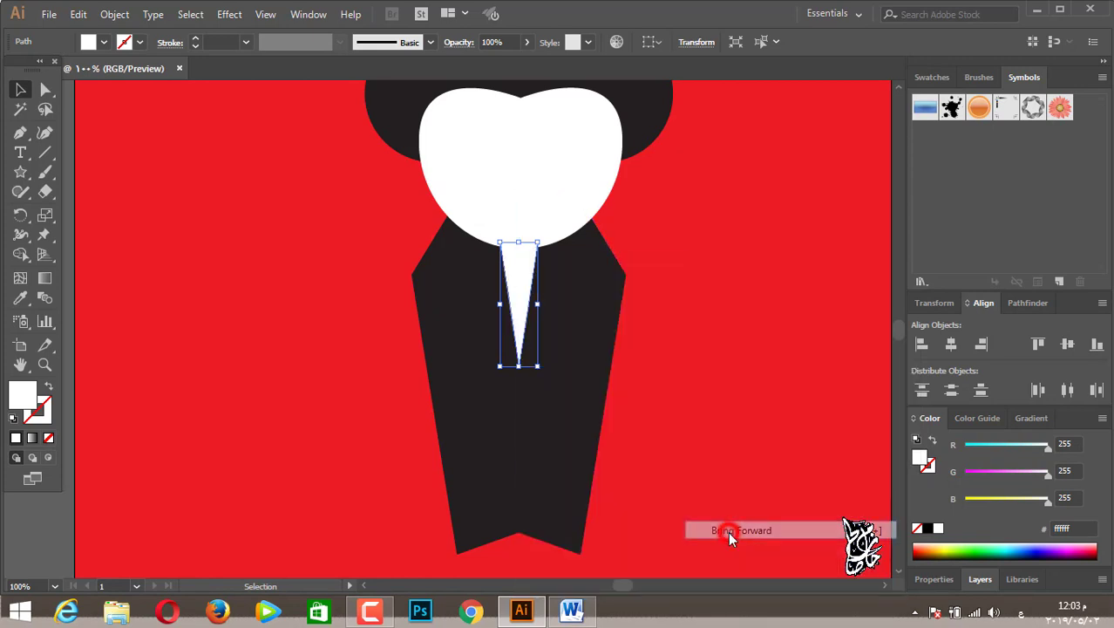
{"action": "left_click", "coordinate": [104, 43]}
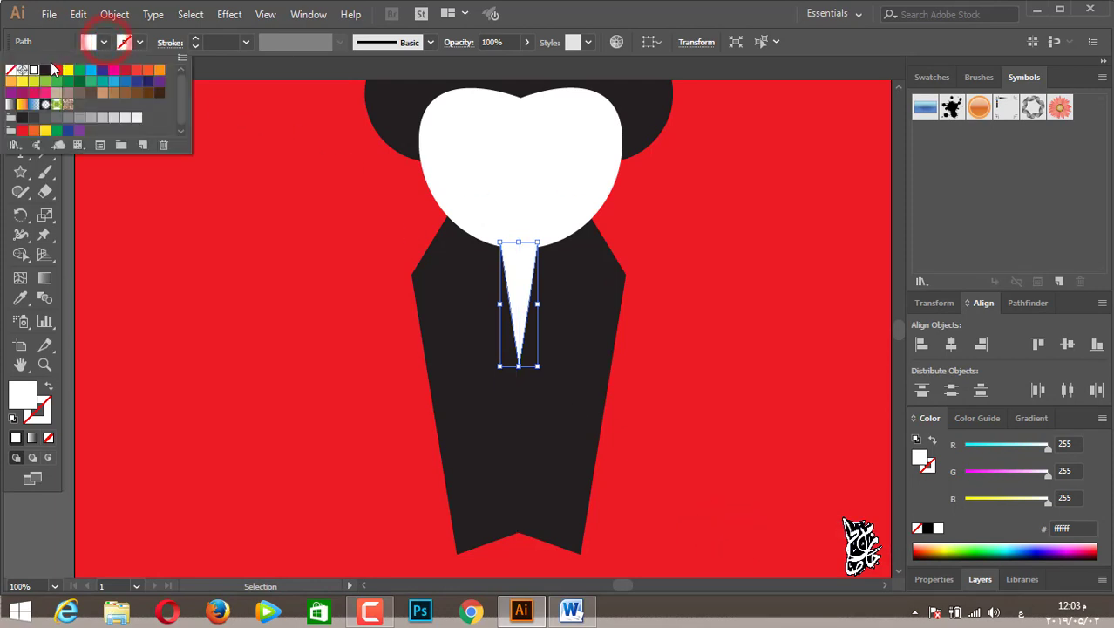
Step: Fill the triangle with a light grey swatch
{"action": "left_click", "coordinate": [129, 119]}
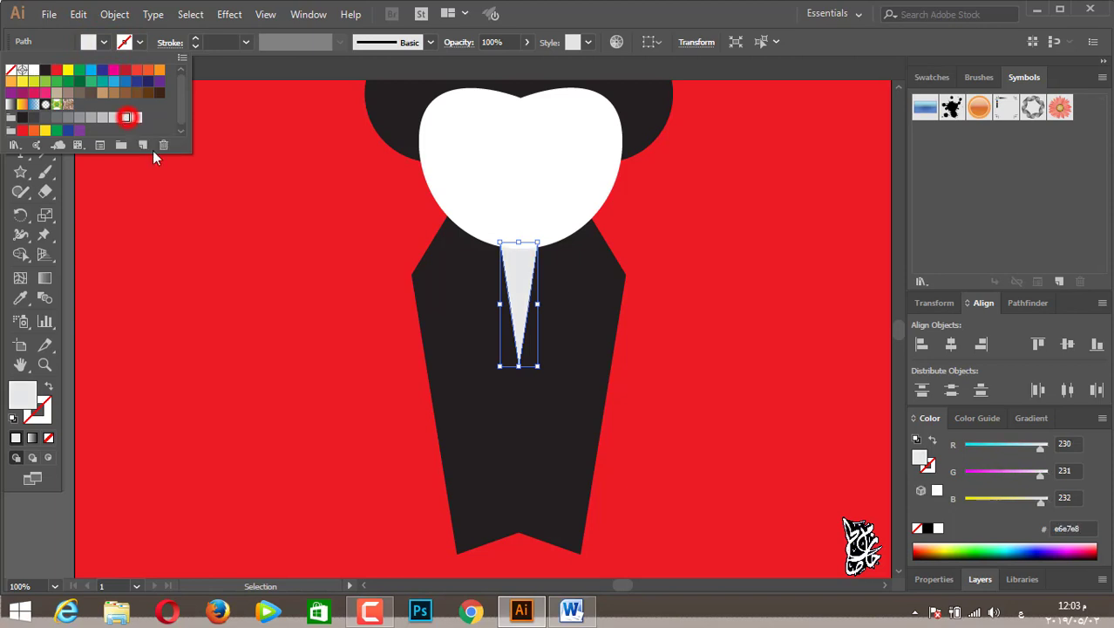
{"action": "left_click", "coordinate": [273, 300]}
{"action": "left_click", "coordinate": [763, 342]}
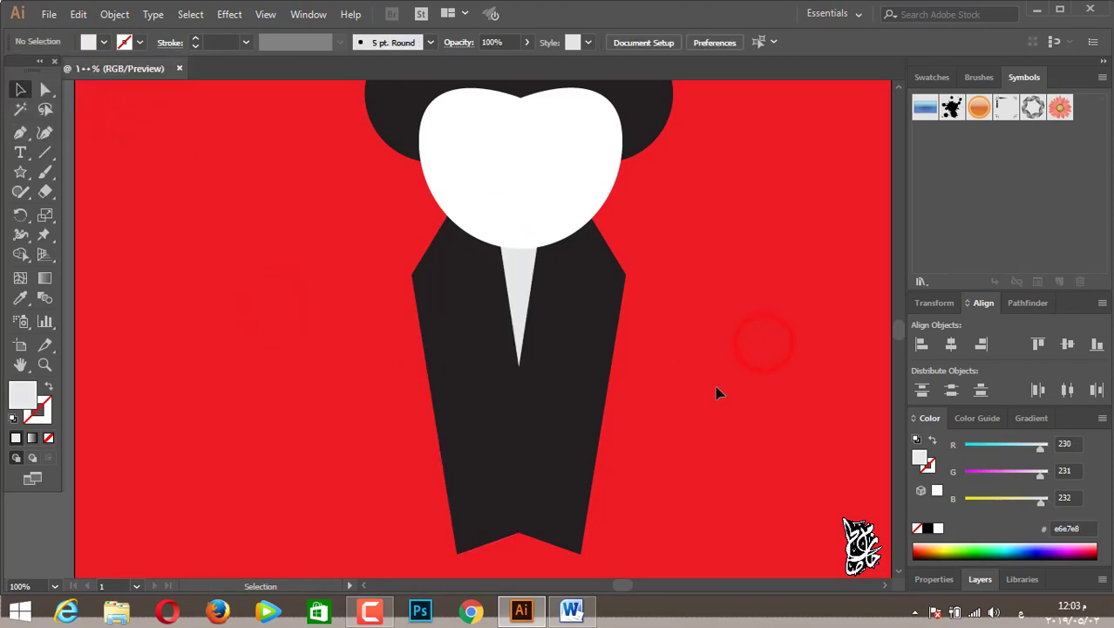
Step: Set the triangle's fill to exactly f2f2f2 in the Color Picker
{"action": "left_click", "coordinate": [516, 269]}
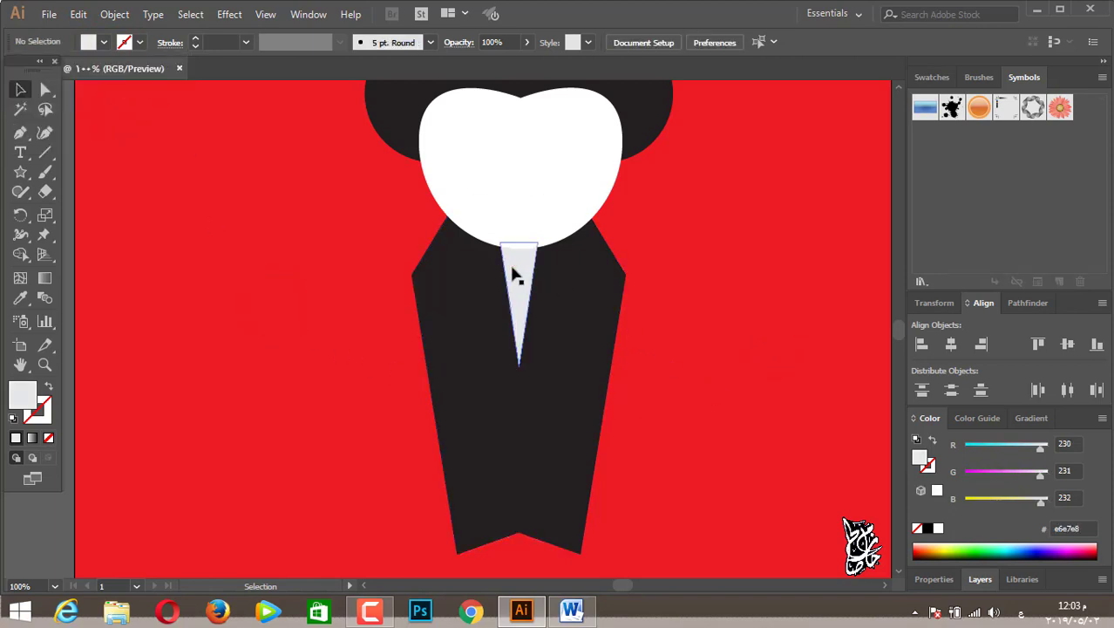
{"action": "double_click", "coordinate": [23, 394]}
{"action": "left_click", "coordinate": [422, 321]}
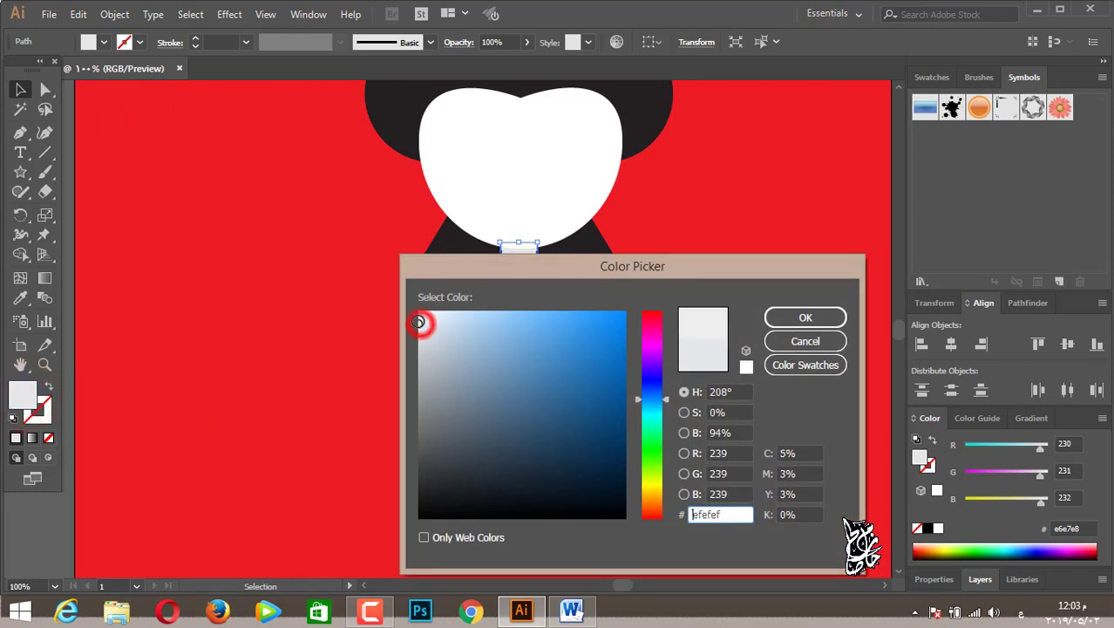
{"action": "left_click", "coordinate": [805, 318]}
{"action": "left_click", "coordinate": [775, 326]}
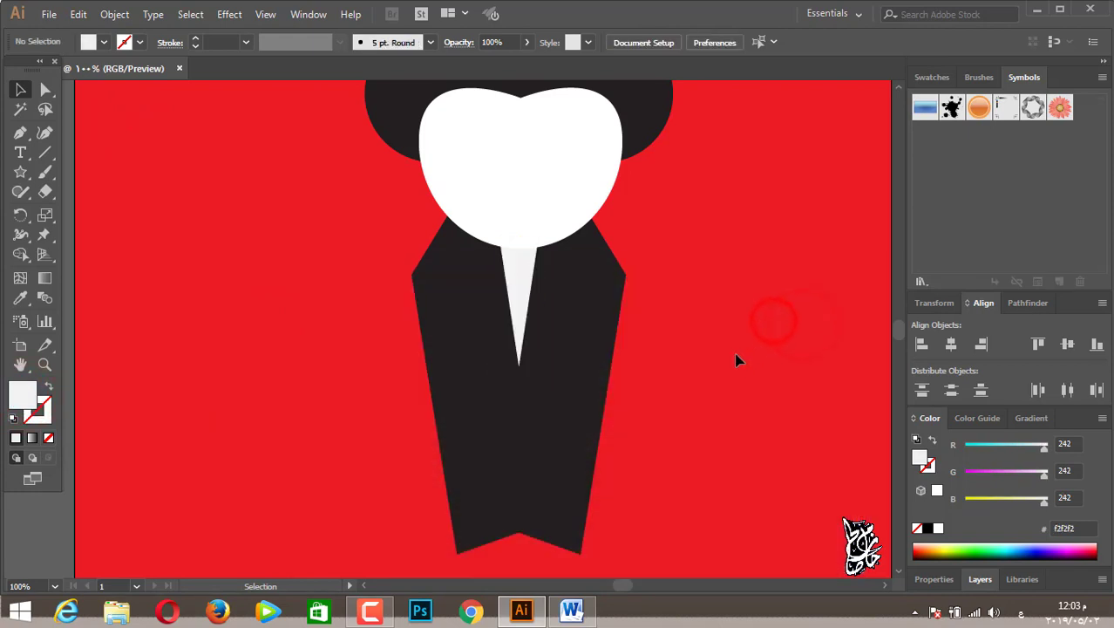
{"action": "left_click", "coordinate": [23, 173]}
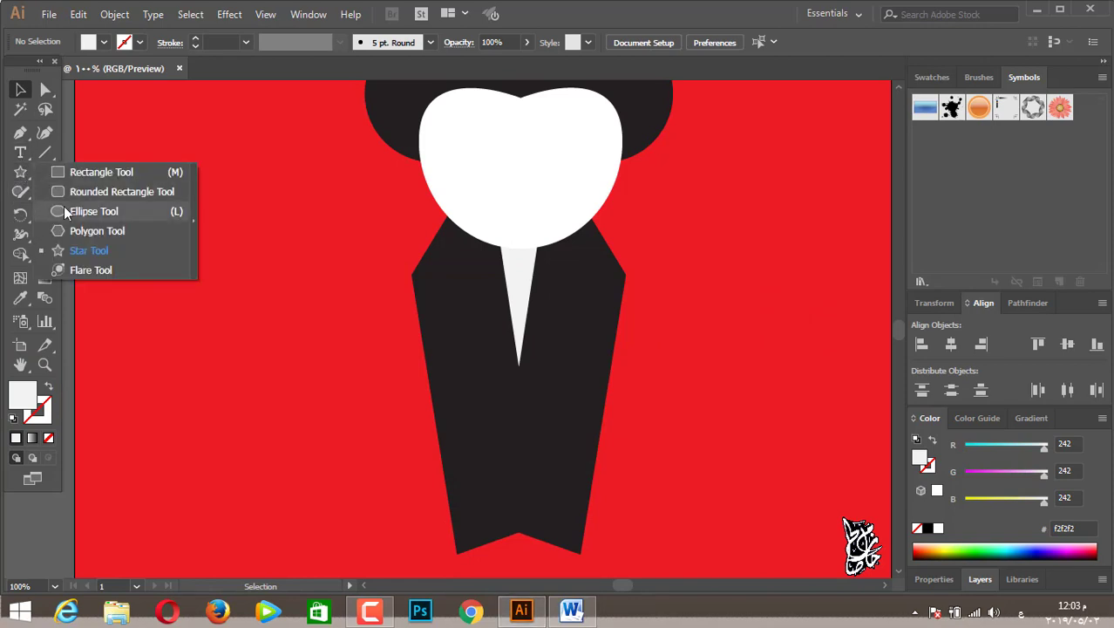
Step: Draw a small red-filled oval on the left side of the face
{"action": "left_click", "coordinate": [69, 209]}
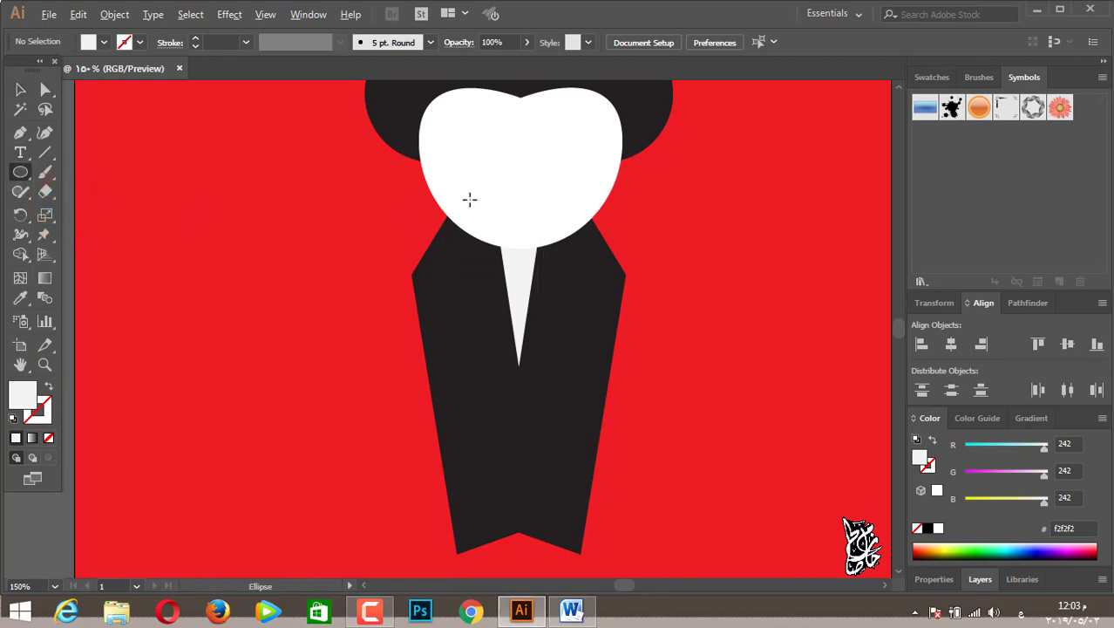
{"action": "scroll", "coordinate": [468, 196], "scroll_direction": "up", "scroll_amount": 1}
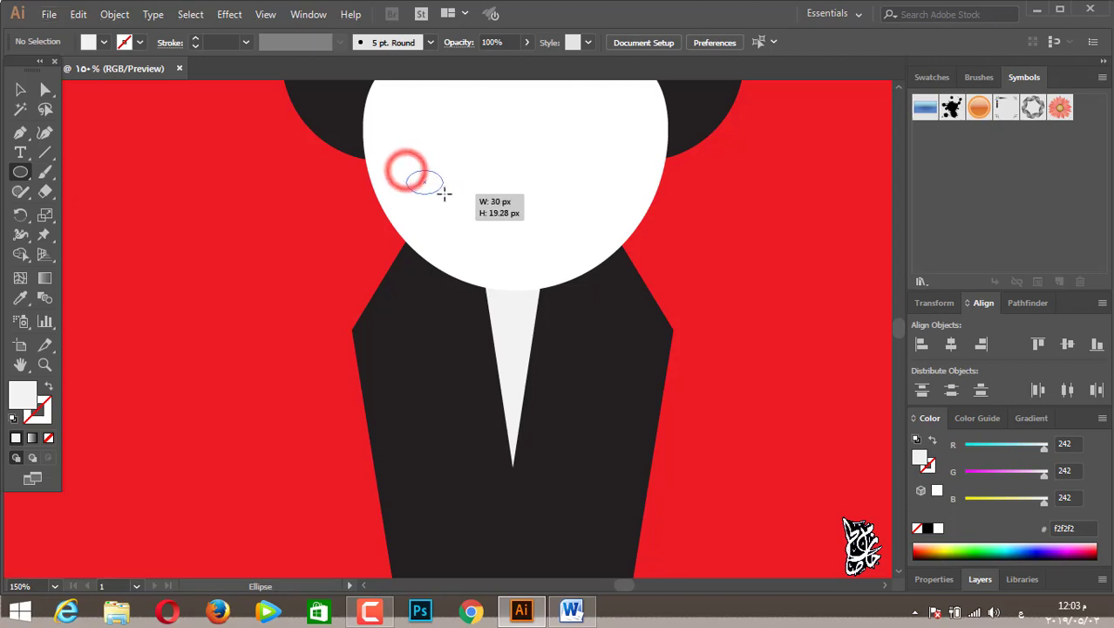
{"action": "left_click_drag", "start_coordinate": [406, 170], "coordinate": [448, 199]}
{"action": "left_click", "coordinate": [101, 42]}
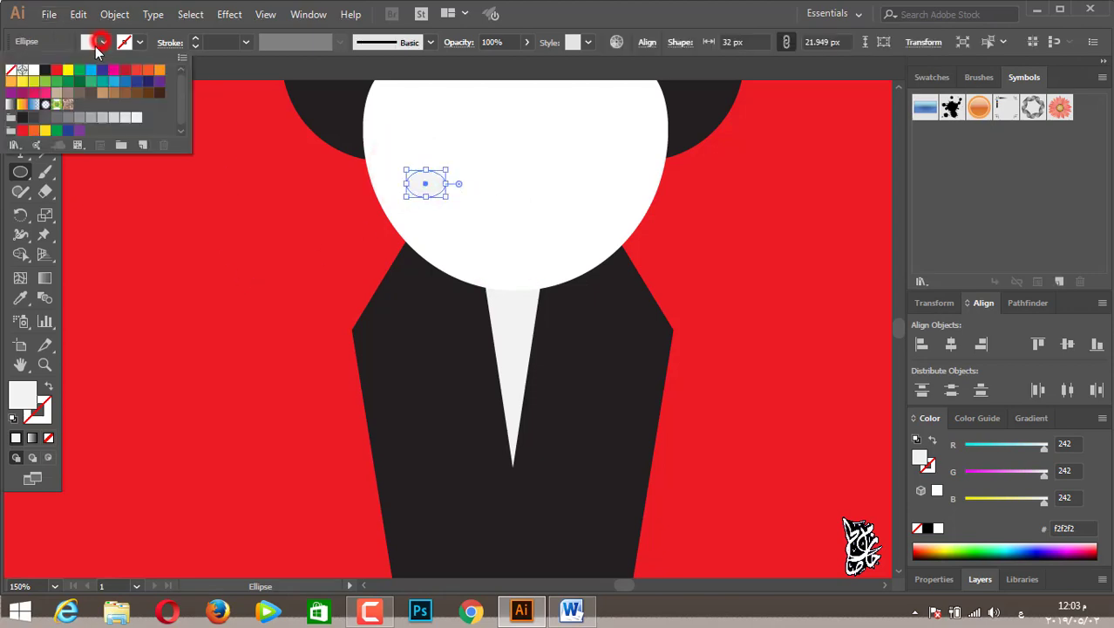
{"action": "left_click", "coordinate": [56, 69]}
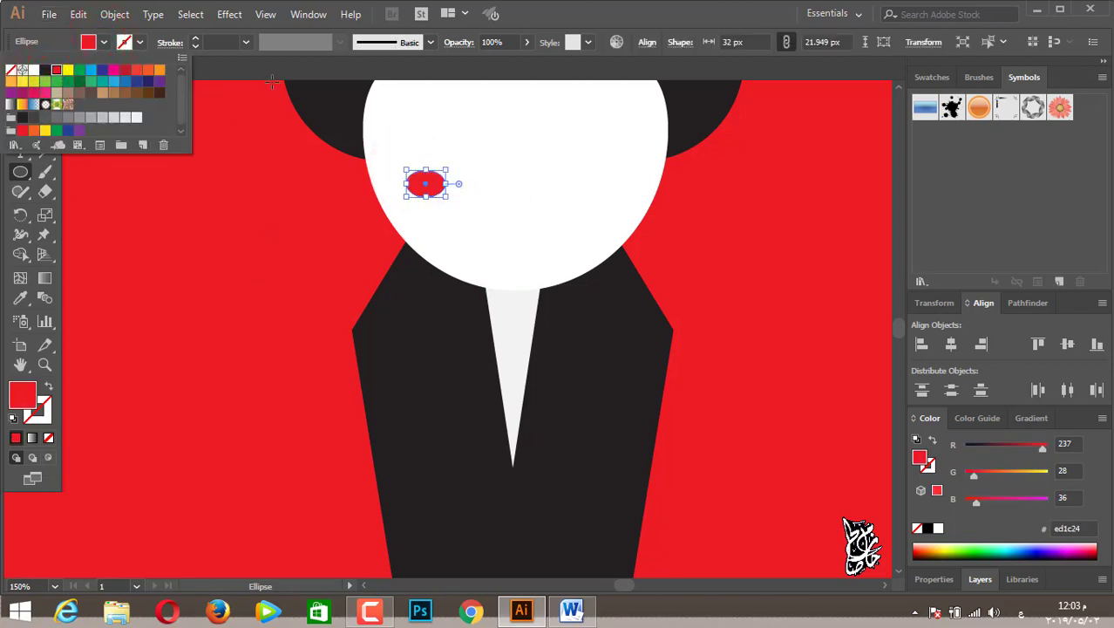
{"action": "left_click", "coordinate": [258, 115]}
Step: Alt-drag a copy of the red oval across to the right cheek
{"action": "left_click", "coordinate": [21, 89]}
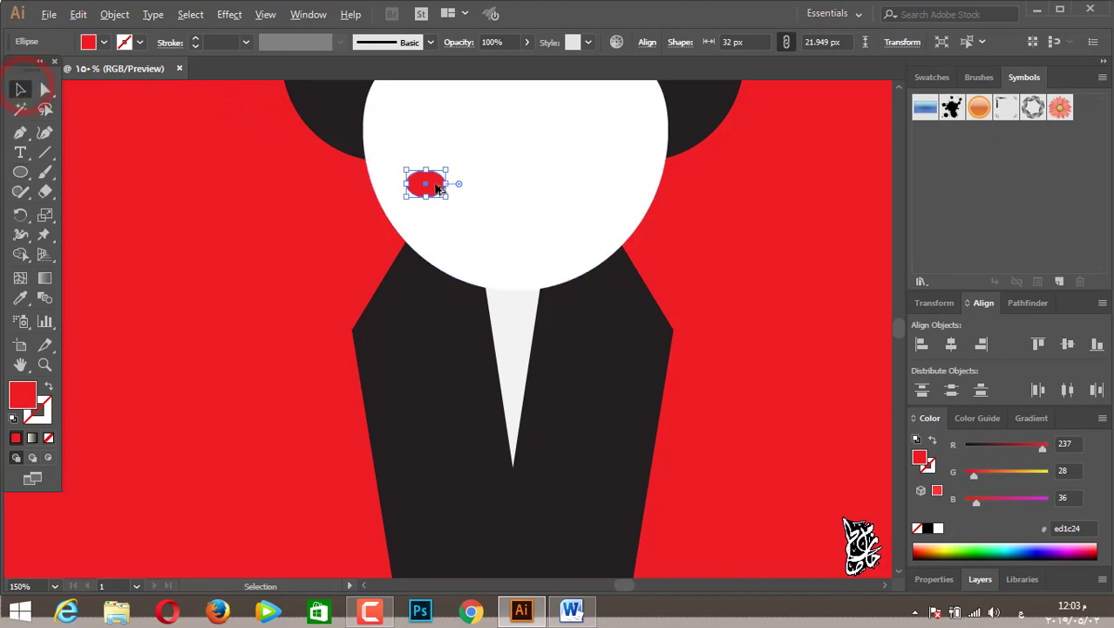
{"action": "left_click_drag", "start_coordinate": [427, 190], "coordinate": [614, 192]}
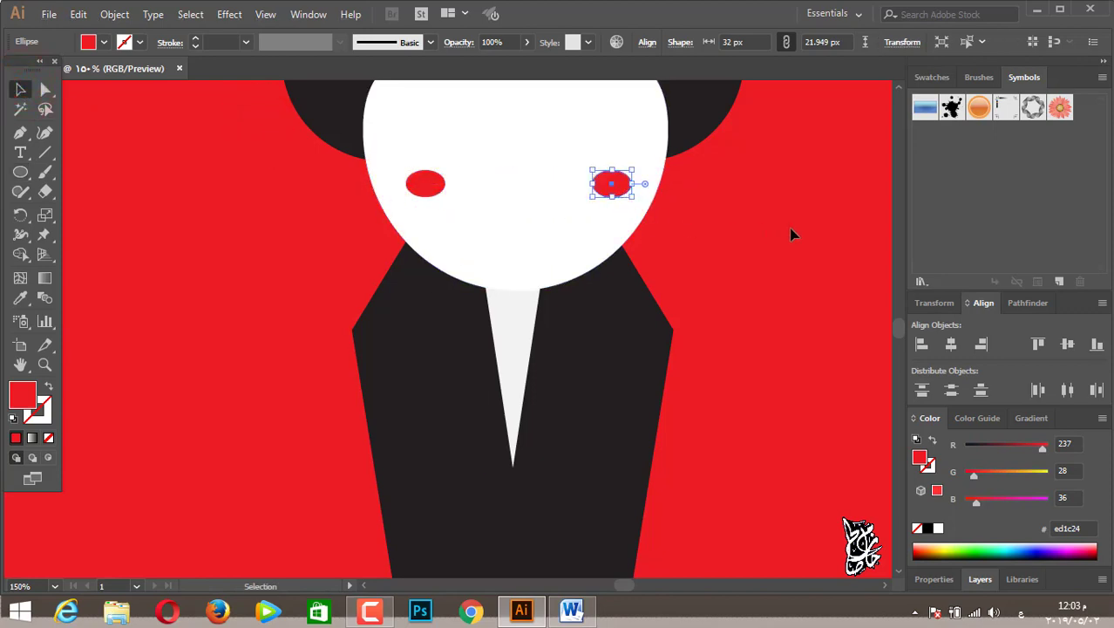
{"action": "left_click", "coordinate": [790, 228]}
{"action": "scroll", "coordinate": [293, 305], "scroll_direction": "up", "scroll_amount": 1}
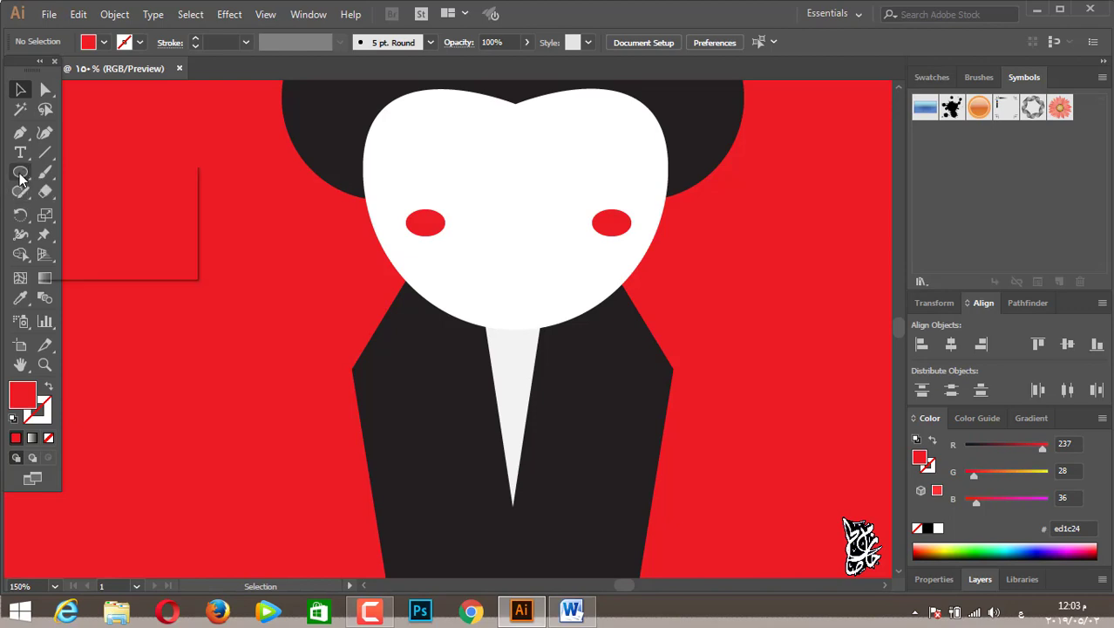
Step: Draw a fully rounded pill beside the face filled with #ffffff white
{"action": "mouse_move", "coordinate": [21, 179]}
{"action": "left_mouse_down"}
{"action": "mouse_move", "coordinate": [66, 198]}
{"action": "mouse_move", "coordinate": [130, 300]}
{"action": "left_mouse_up"}
{"action": "left_click_drag", "start_coordinate": [116, 233], "coordinate": [110, 261]}
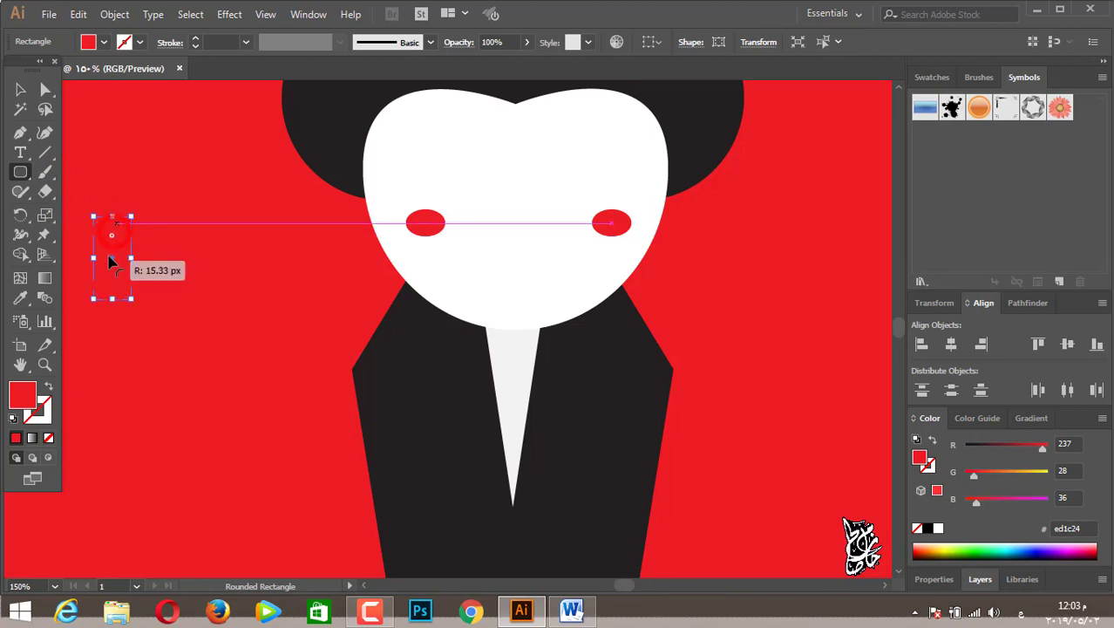
{"action": "double_click", "coordinate": [25, 395]}
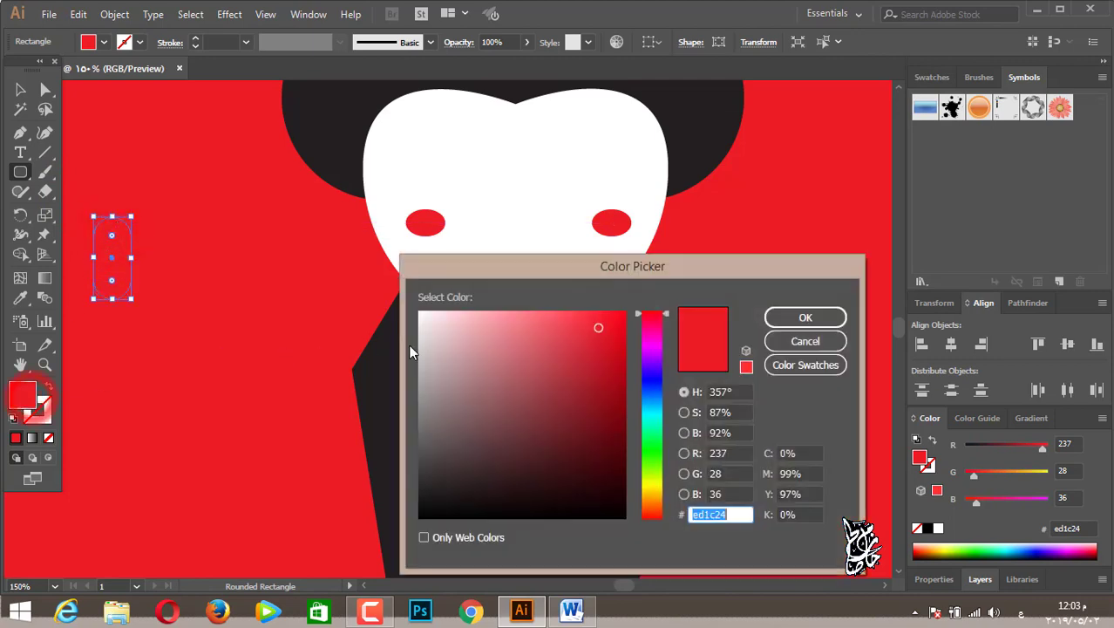
{"action": "type", "text": "ffffff"}
{"action": "left_click", "coordinate": [804, 317]}
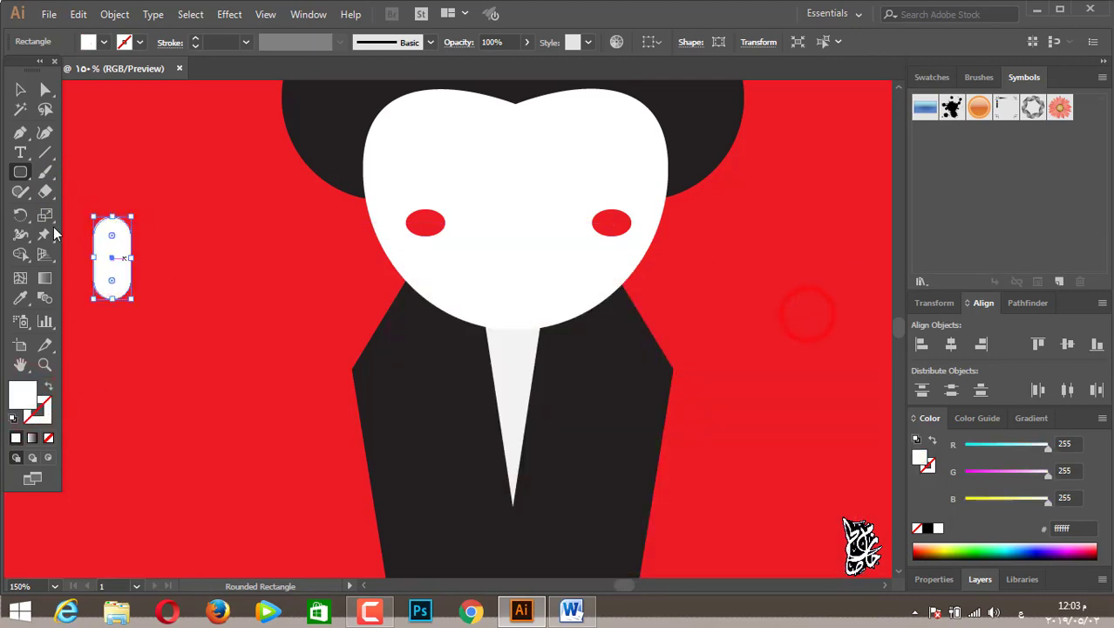
Step: Rotate the pill diagonally and add a vertically reflected copy crossing it
{"action": "left_click_drag", "start_coordinate": [148, 160], "coordinate": [297, 335]}
{"action": "left_click", "coordinate": [20, 89]}
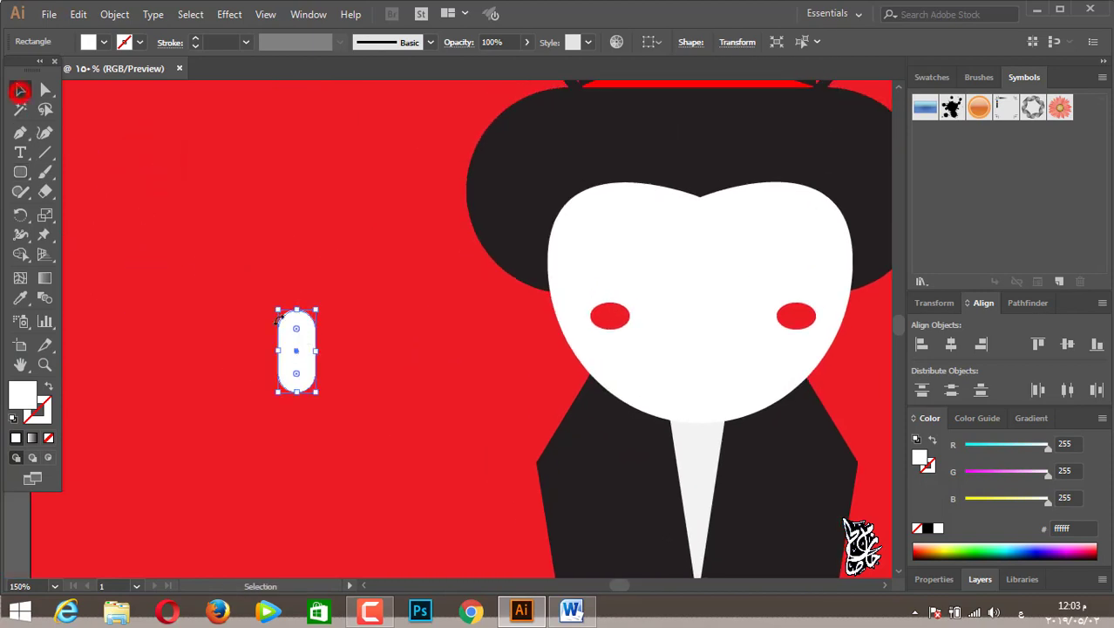
{"action": "scroll", "coordinate": [285, 328], "scroll_direction": "up", "scroll_amount": 2}
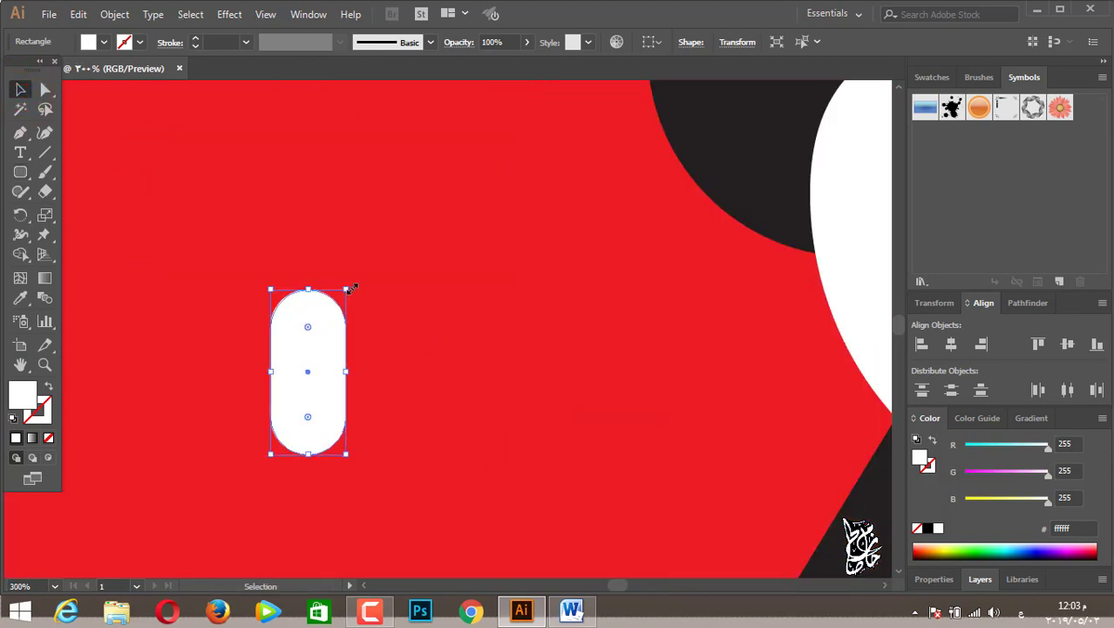
{"action": "left_click_drag", "start_coordinate": [336, 278], "coordinate": [270, 280]}
{"action": "right_click", "coordinate": [305, 353]}
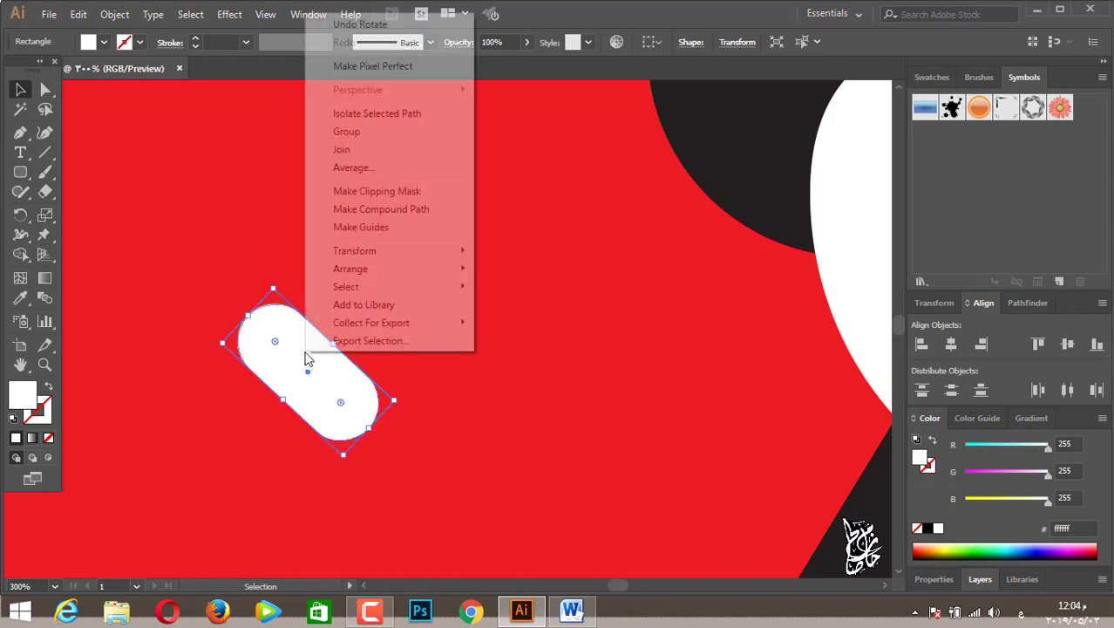
{"action": "left_click", "coordinate": [365, 251]}
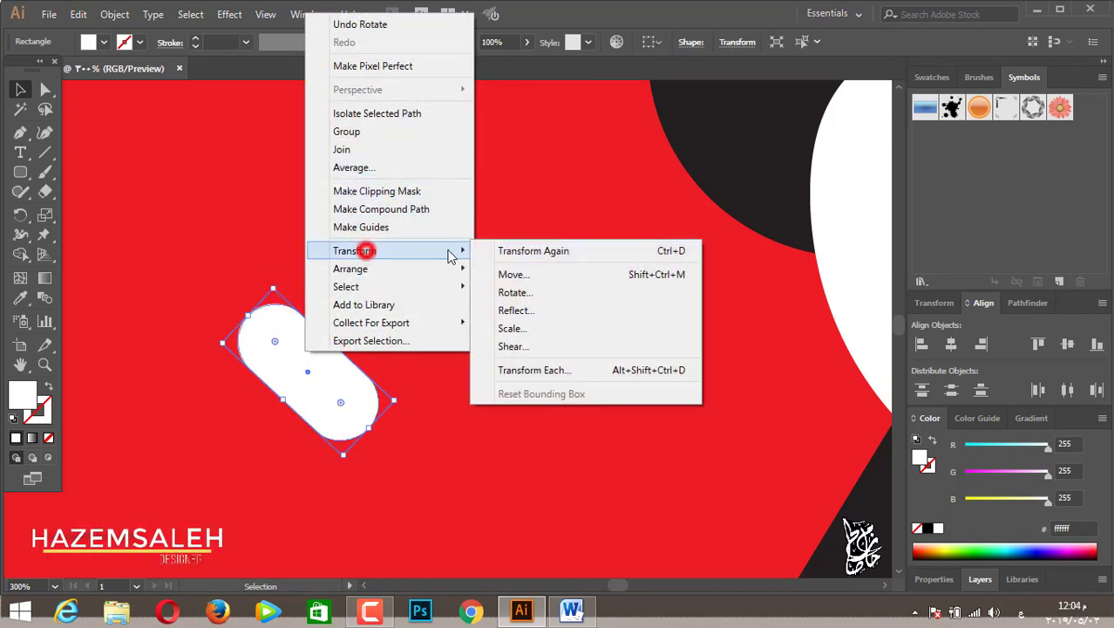
{"action": "left_click", "coordinate": [504, 307]}
{"action": "left_click", "coordinate": [484, 405]}
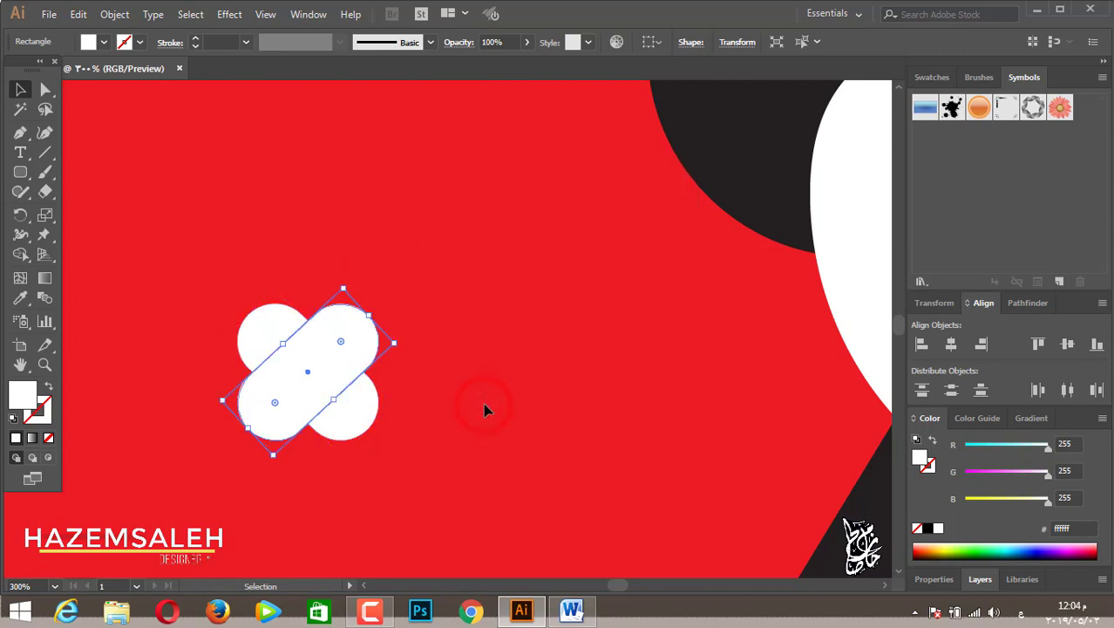
{"action": "left_click", "coordinate": [479, 342]}
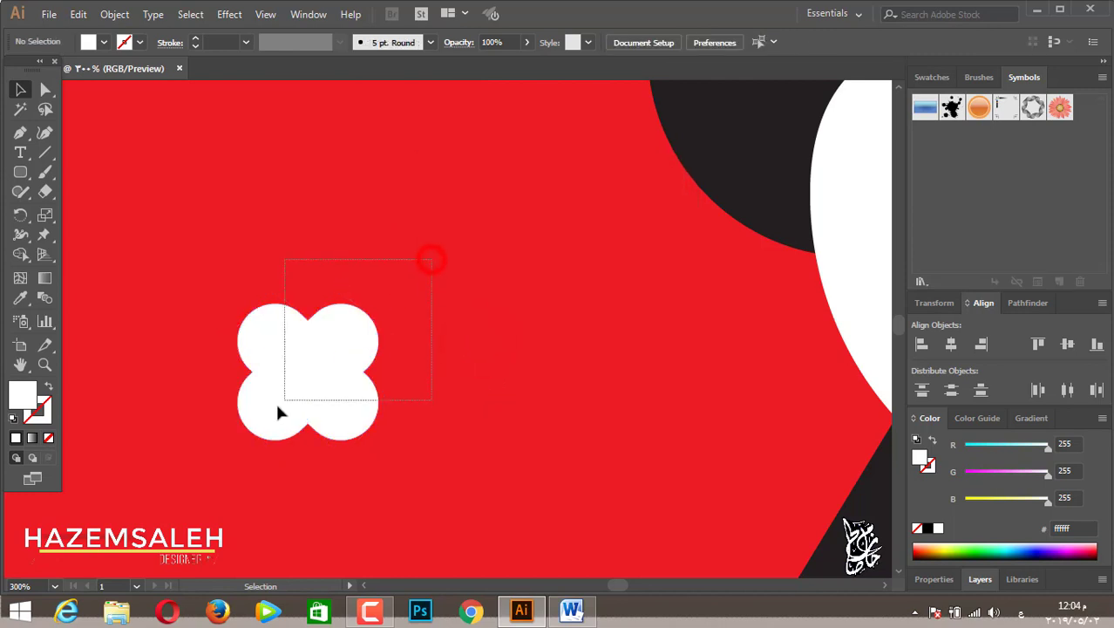
Step: Select both pills and merge the top lobes and centre with Shape Builder
{"action": "left_click_drag", "start_coordinate": [277, 408], "coordinate": [269, 412]}
{"action": "left_click", "coordinate": [22, 253]}
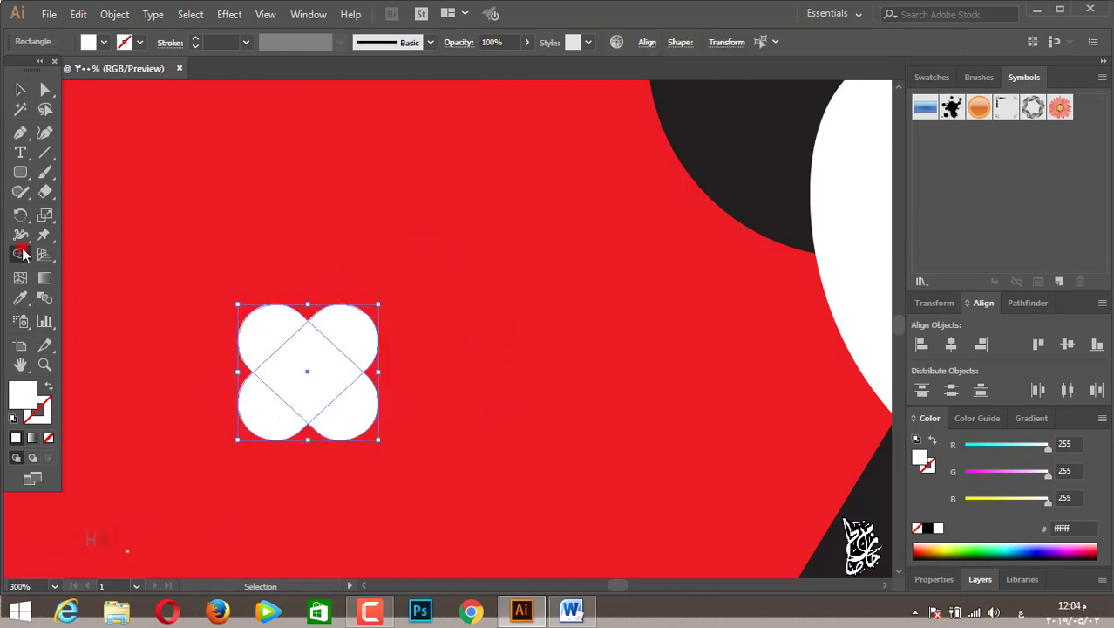
{"action": "left_click", "coordinate": [85, 249]}
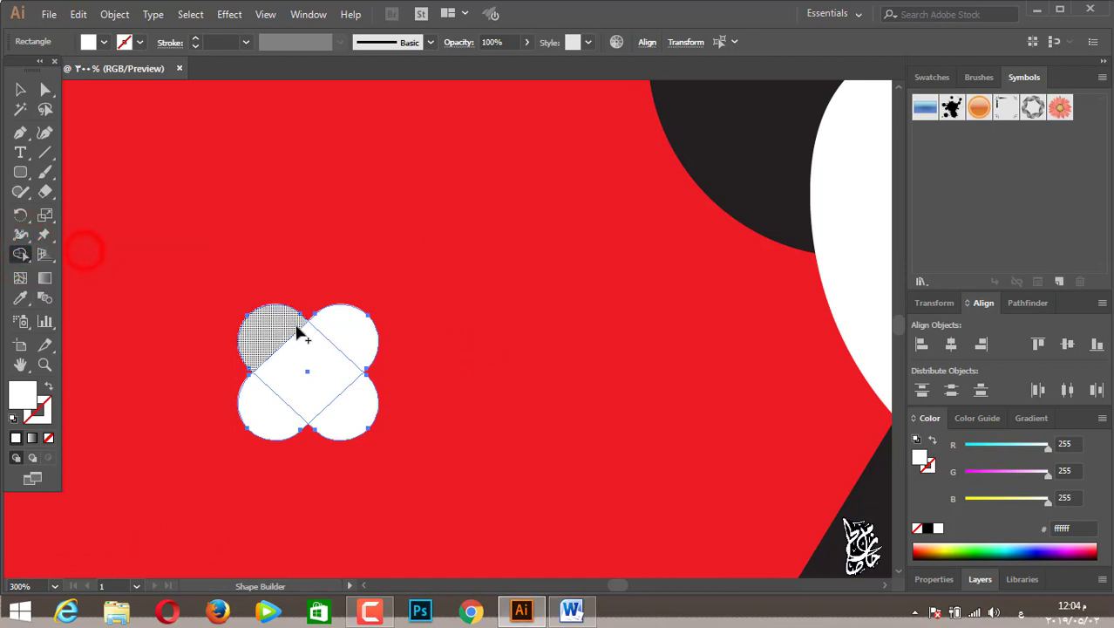
{"action": "left_click_drag", "start_coordinate": [295, 329], "coordinate": [331, 342]}
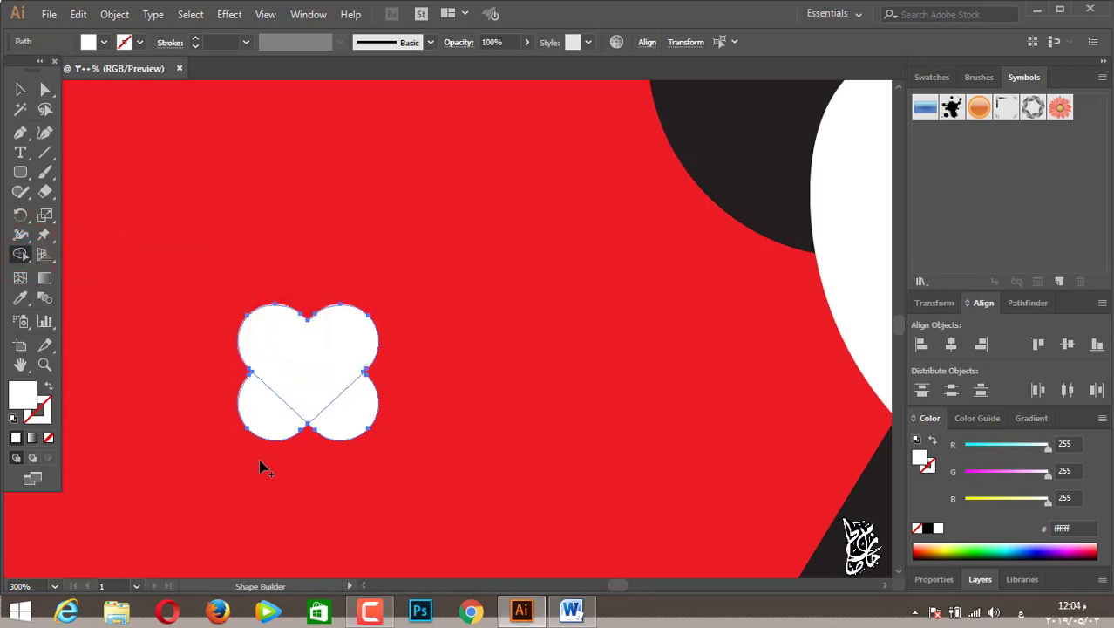
Step: Alt-drag to delete the two lower lobes, leaving a white heart
{"action": "key", "text": "alt"}
{"action": "left_click_drag", "start_coordinate": [250, 399], "coordinate": [275, 428]}
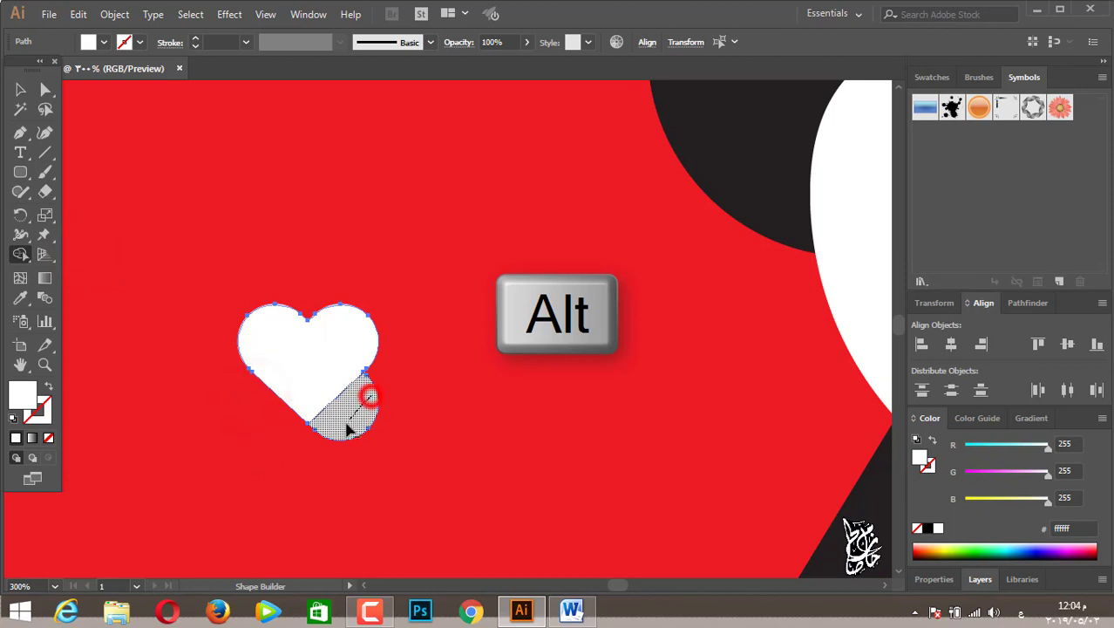
{"action": "left_click_drag", "start_coordinate": [370, 396], "coordinate": [347, 429]}
{"action": "left_click", "coordinate": [19, 90]}
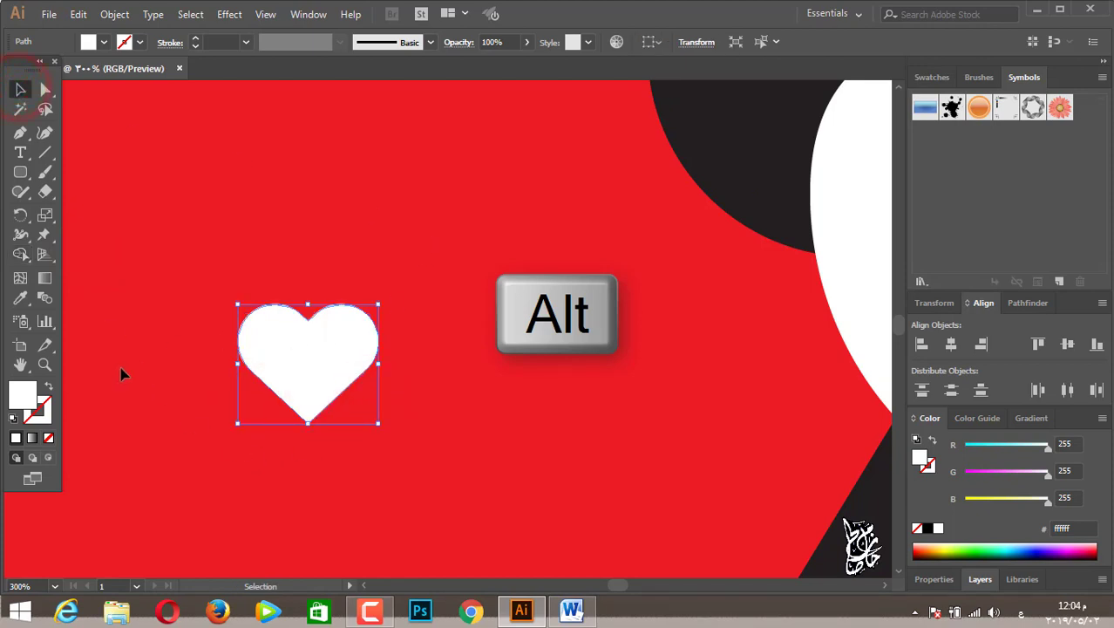
{"action": "scroll", "coordinate": [343, 324], "scroll_direction": "down", "scroll_amount": 1}
{"action": "scroll", "coordinate": [383, 319], "scroll_direction": "down", "scroll_amount": 1}
Step: Scale the heart down and place it on the face below the cheeks
{"action": "mouse_move", "coordinate": [357, 308]}
{"action": "left_mouse_down"}
{"action": "mouse_move", "coordinate": [342, 324]}
{"action": "mouse_move", "coordinate": [518, 349]}
{"action": "left_mouse_up"}
{"action": "left_click_drag", "start_coordinate": [639, 346], "coordinate": [706, 354]}
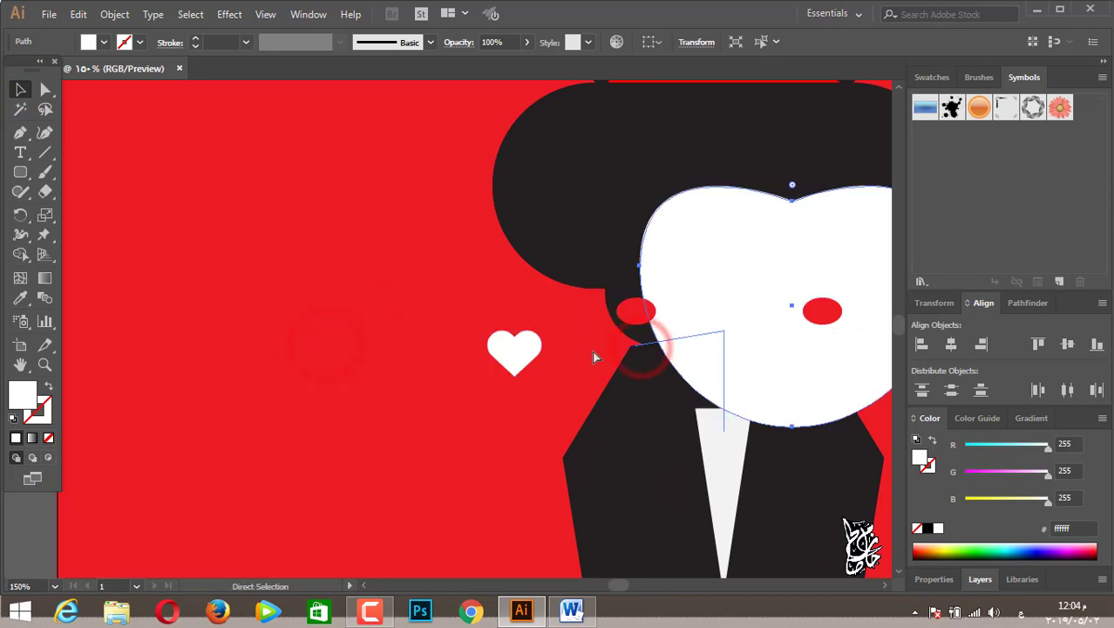
{"action": "key", "text": "ctrl+z"}
{"action": "mouse_move", "coordinate": [504, 352]}
{"action": "left_mouse_down"}
{"action": "mouse_move", "coordinate": [725, 372]}
{"action": "mouse_move", "coordinate": [734, 352]}
{"action": "mouse_move", "coordinate": [707, 355]}
{"action": "left_mouse_up"}
{"action": "scroll", "coordinate": [781, 385], "scroll_direction": "up", "scroll_amount": 1}
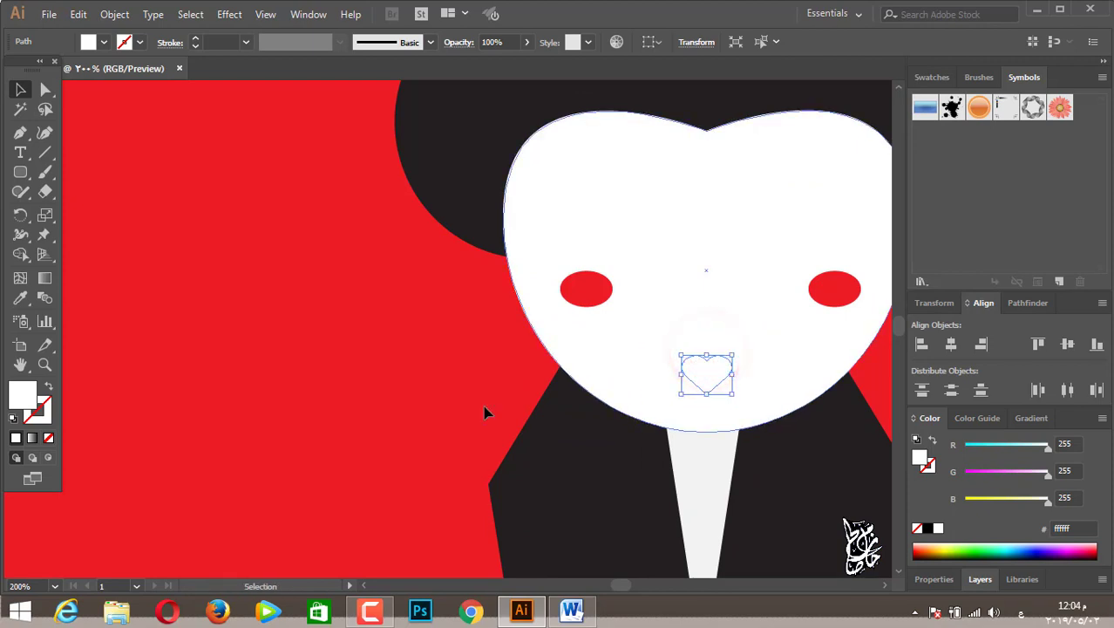
Step: Fill the heart mouth red and flatten it slightly from the top
{"action": "left_click", "coordinate": [52, 63]}
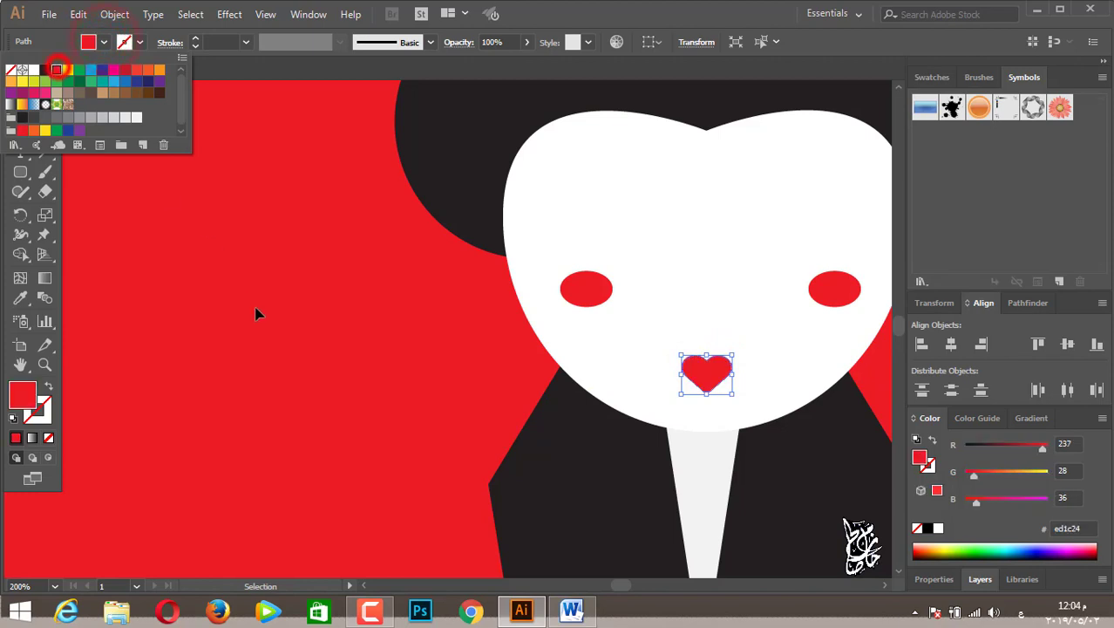
{"action": "left_click", "coordinate": [256, 310]}
{"action": "scroll", "coordinate": [335, 421], "scroll_direction": "down", "scroll_amount": 1}
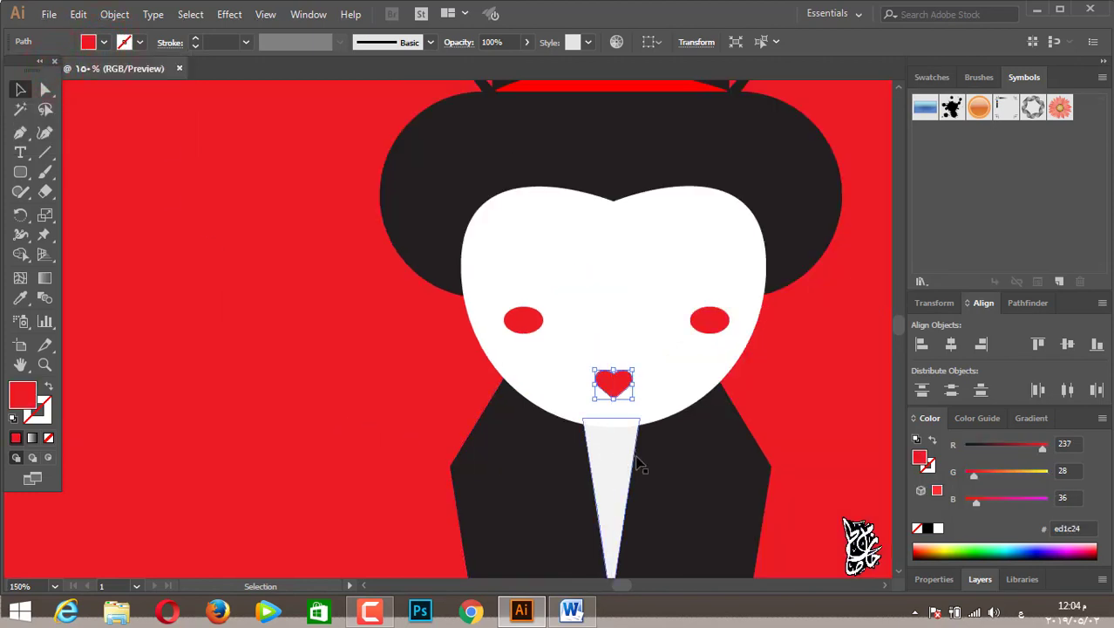
{"action": "scroll", "coordinate": [639, 464], "scroll_direction": "up", "scroll_amount": 3}
{"action": "left_click_drag", "start_coordinate": [572, 224], "coordinate": [573, 235]}
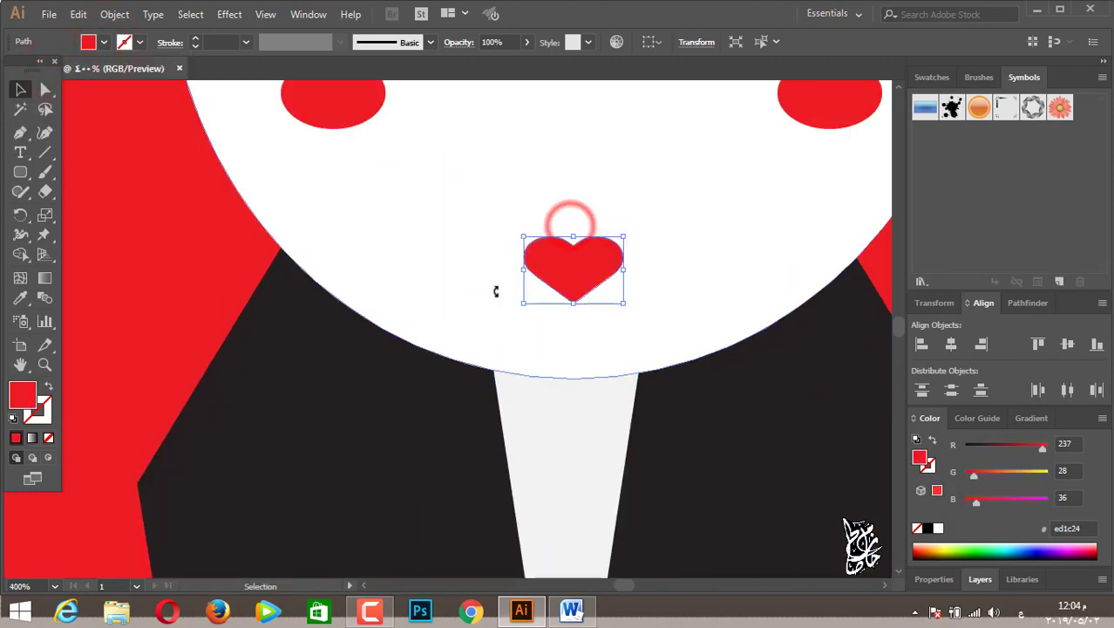
{"action": "left_click", "coordinate": [234, 232]}
{"action": "scroll", "coordinate": [234, 271], "scroll_direction": "down", "scroll_amount": 1}
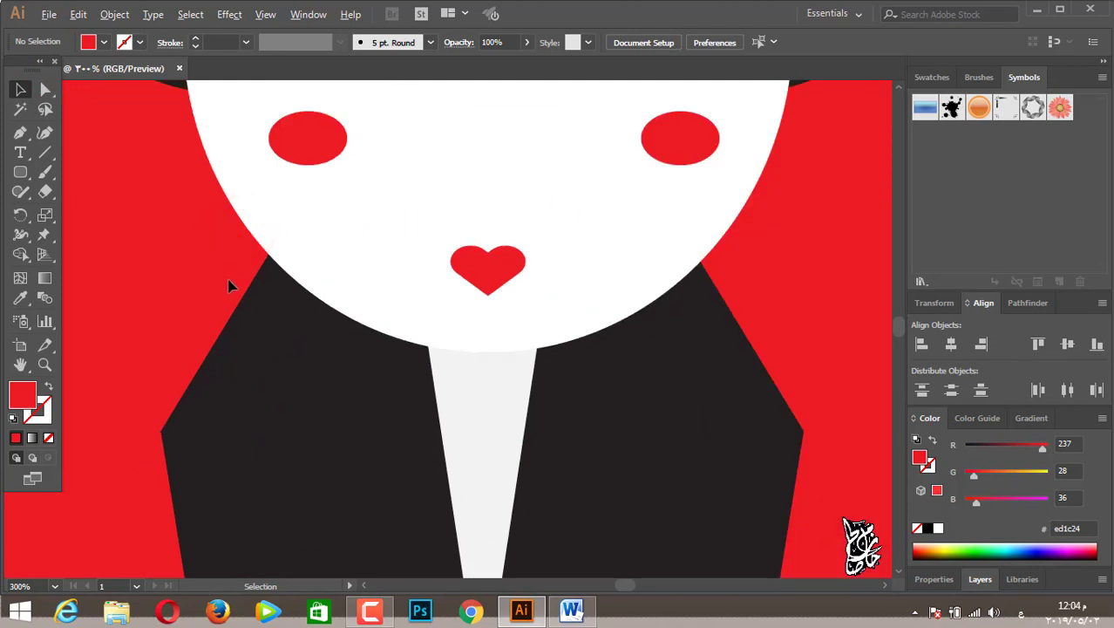
{"action": "scroll", "coordinate": [229, 285], "scroll_direction": "down", "scroll_amount": 1}
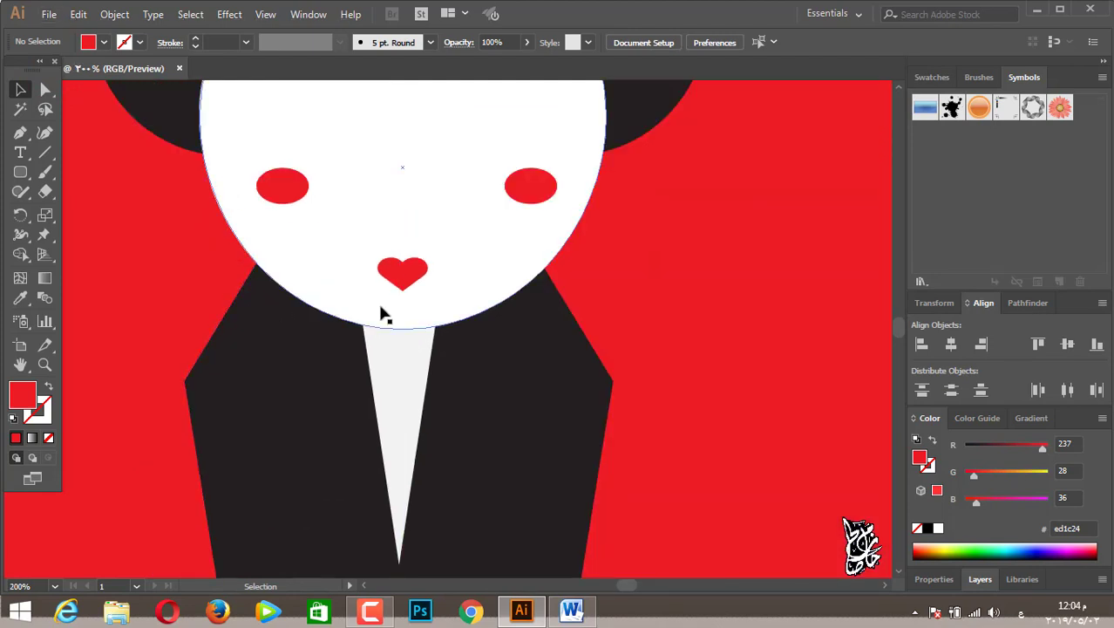
{"action": "scroll", "coordinate": [381, 314], "scroll_direction": "down", "scroll_amount": 1}
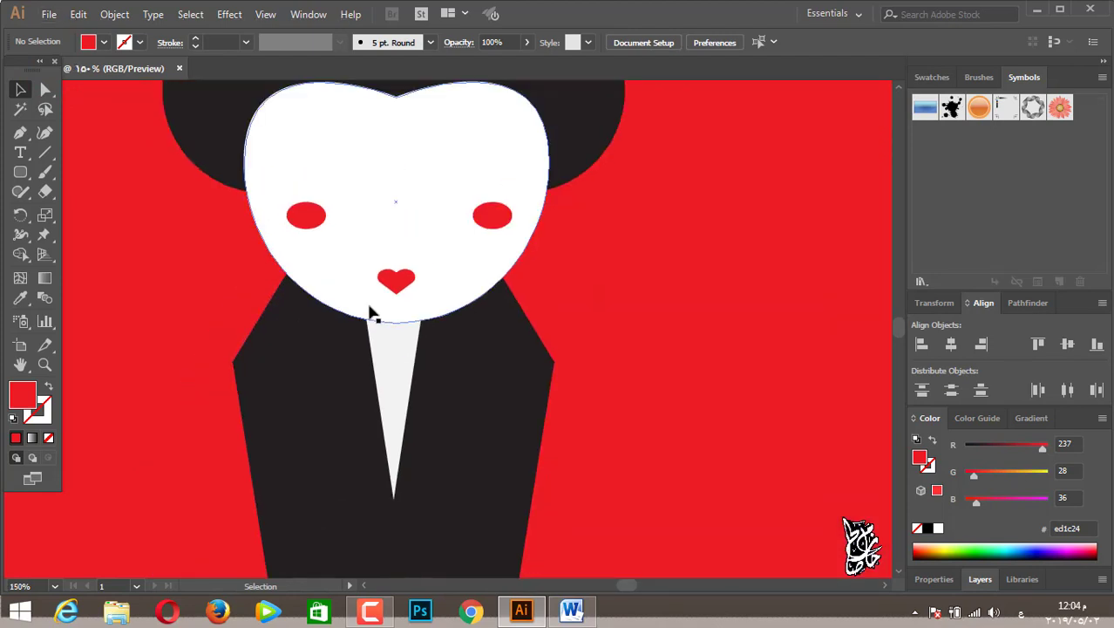
Step: Draw a curved, pointed eyelash path with the Pen tool on the red background left of the face
{"action": "left_click", "coordinate": [20, 133]}
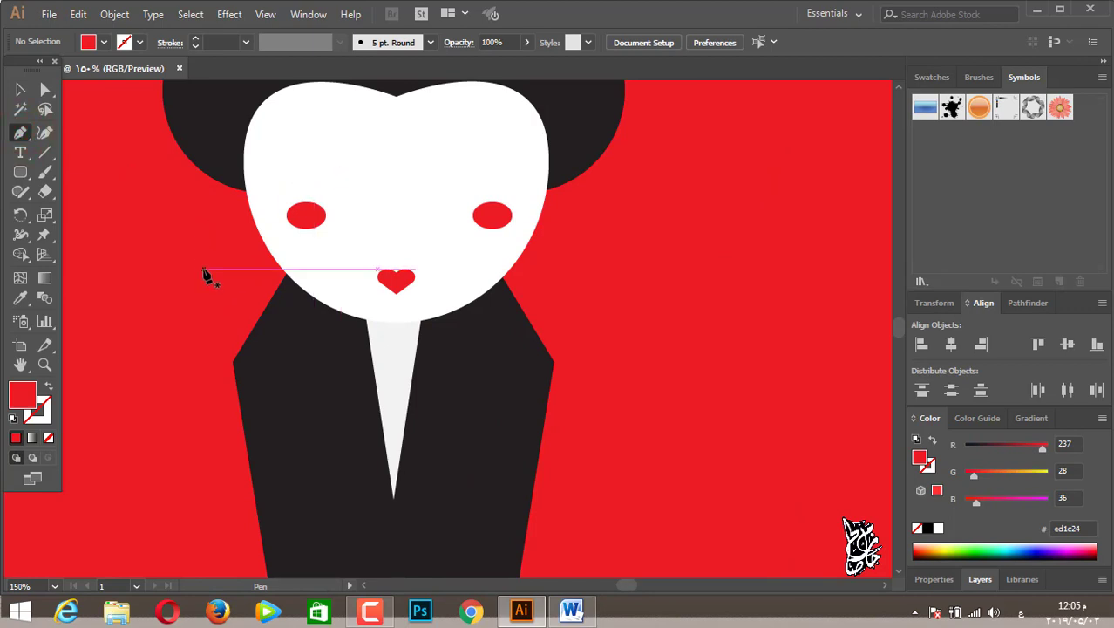
{"action": "left_click_drag", "start_coordinate": [205, 273], "coordinate": [154, 277]}
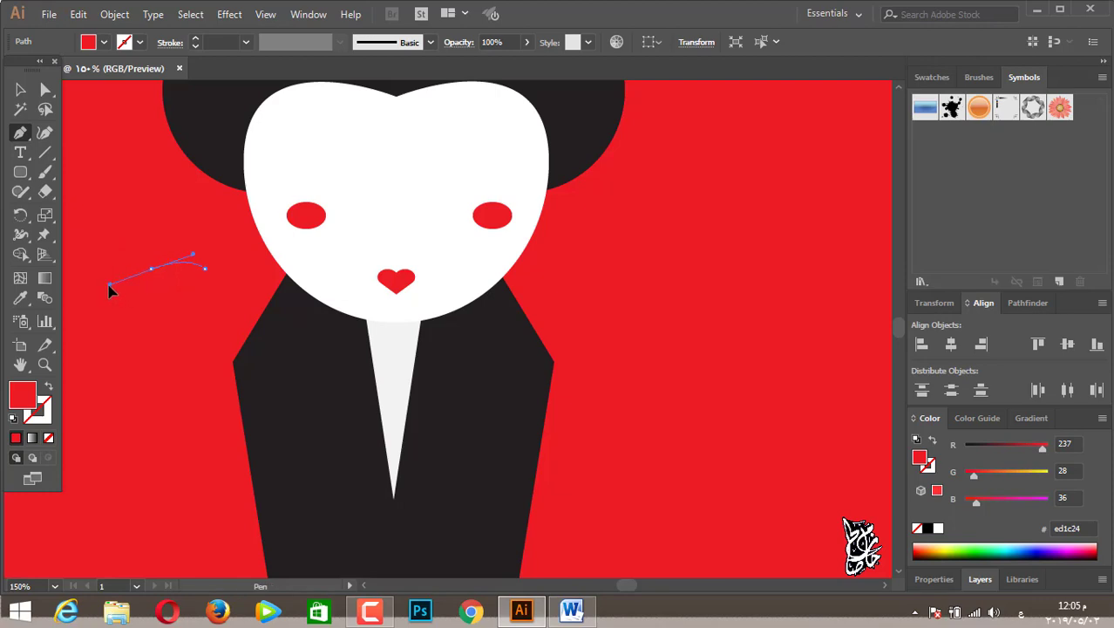
{"action": "mouse_move", "coordinate": [104, 291]}
{"action": "left_mouse_down"}
{"action": "mouse_move", "coordinate": [146, 274]}
{"action": "mouse_move", "coordinate": [140, 264]}
{"action": "left_mouse_up"}
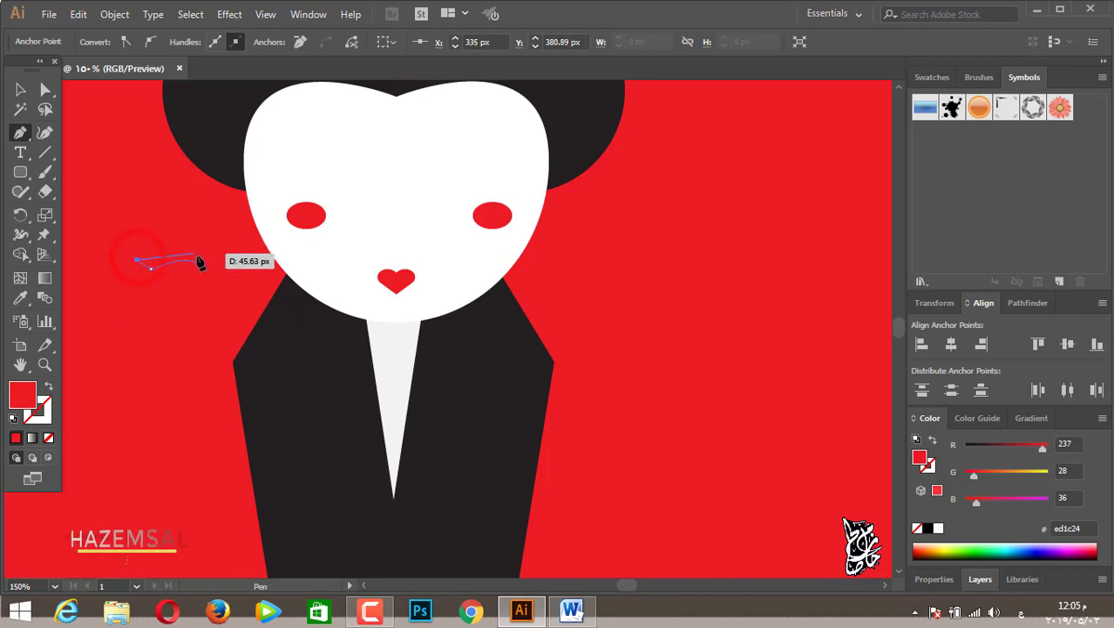
{"action": "mouse_move", "coordinate": [139, 263]}
{"action": "left_mouse_down"}
{"action": "mouse_move", "coordinate": [206, 272]}
{"action": "mouse_move", "coordinate": [135, 240]}
{"action": "mouse_move", "coordinate": [149, 254]}
{"action": "left_mouse_up"}
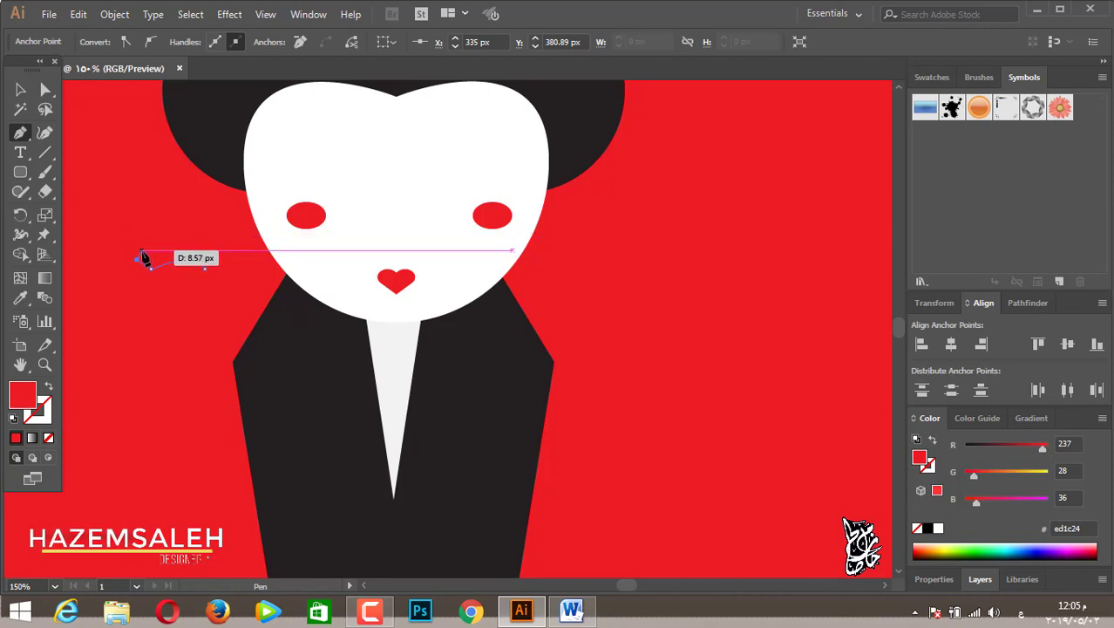
{"action": "scroll", "coordinate": [144, 258], "scroll_direction": "up", "scroll_amount": 3}
{"action": "left_click_drag", "start_coordinate": [143, 257], "coordinate": [167, 277]}
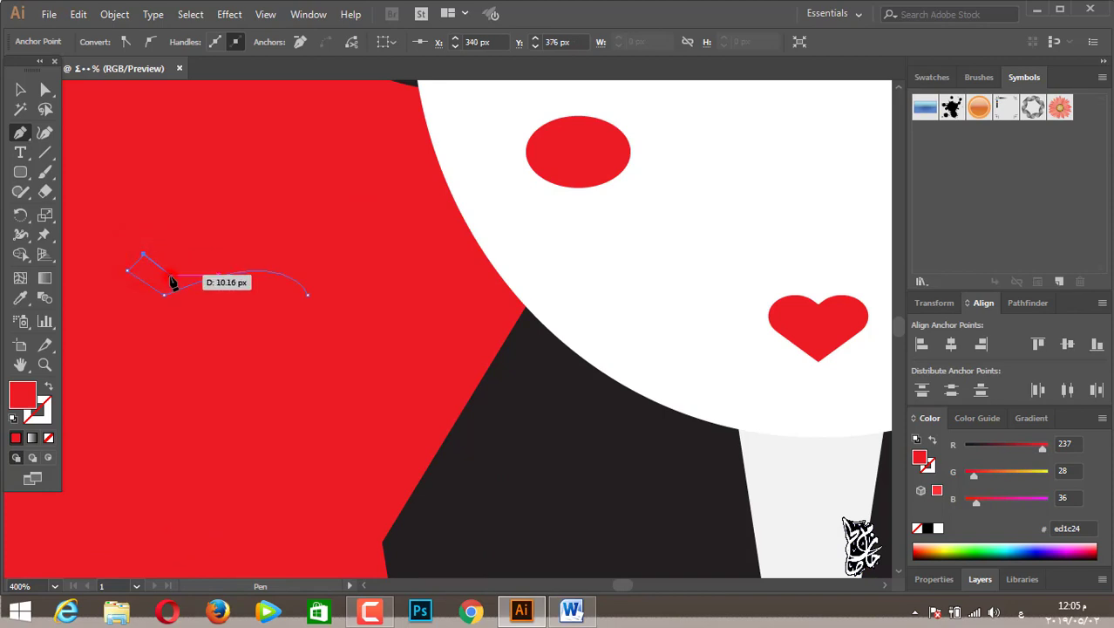
{"action": "left_click_drag", "start_coordinate": [306, 296], "coordinate": [331, 351]}
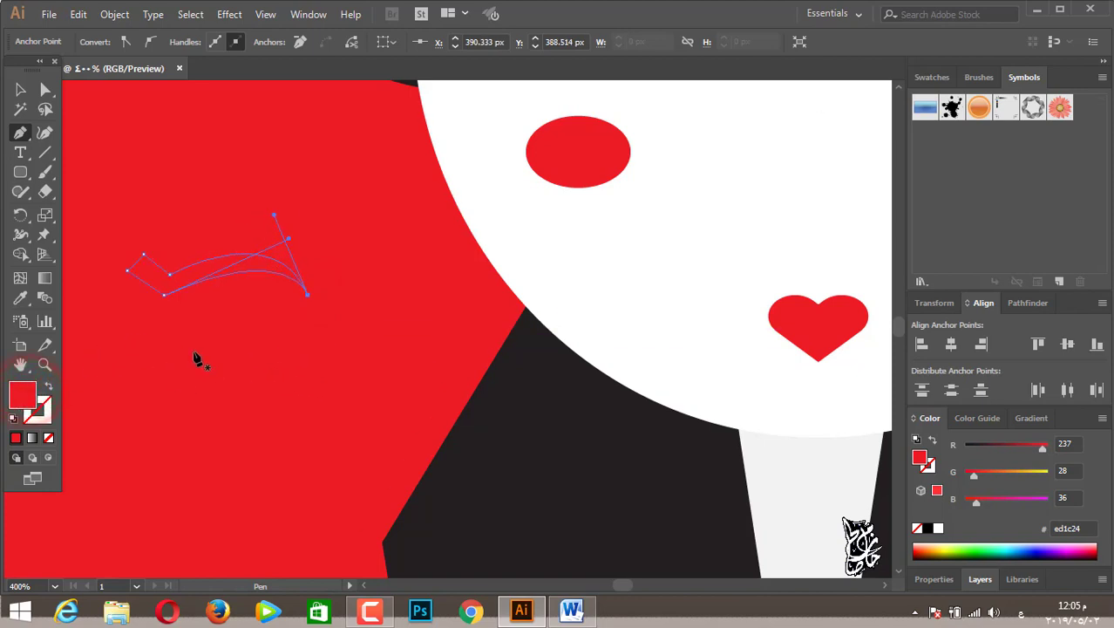
Step: Set the lash shape's fill to black (000000)
{"action": "double_click", "coordinate": [21, 398]}
{"action": "type", "text": "000000"}
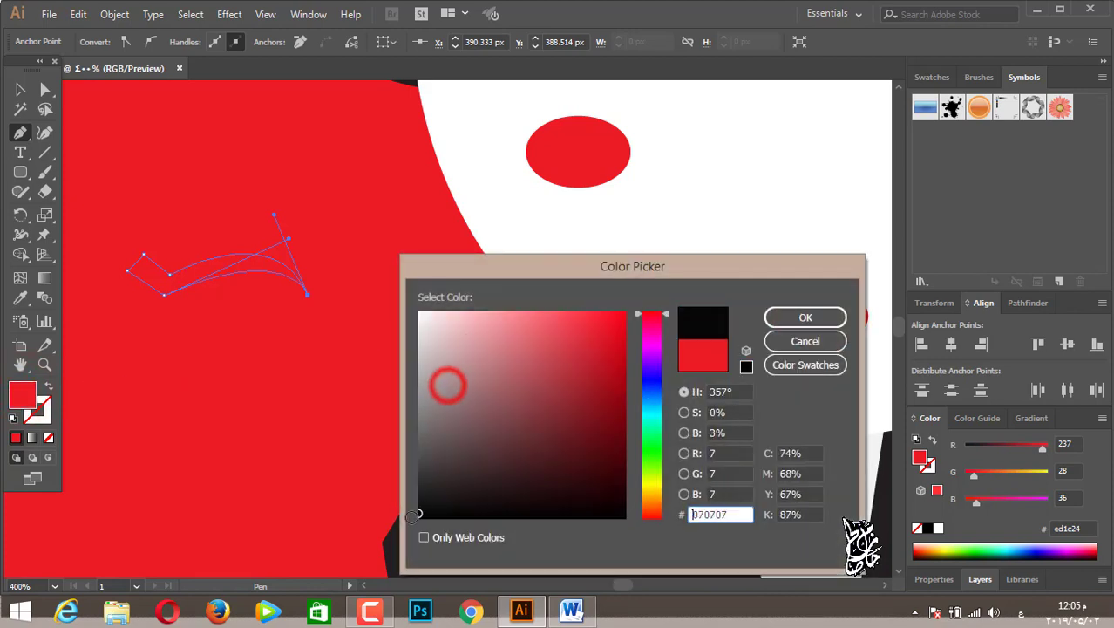
{"action": "left_click", "coordinate": [804, 319]}
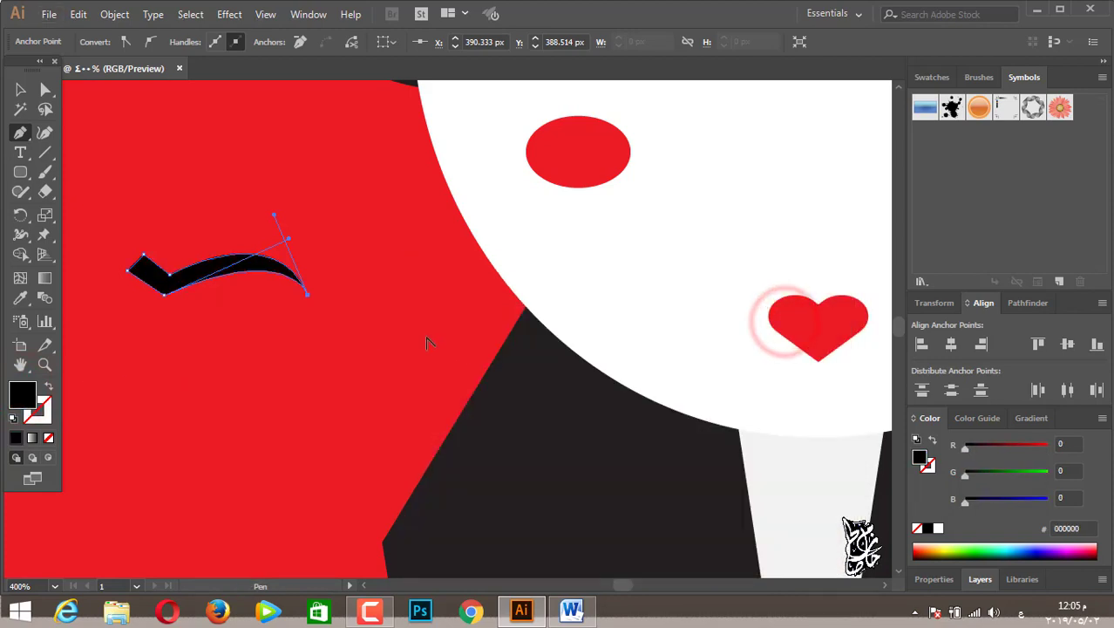
{"action": "scroll", "coordinate": [428, 341], "scroll_direction": "down", "scroll_amount": 2}
Step: Enlarge the lash slightly, move it above the left cheek, and tilt it a little clockwise
{"action": "left_click", "coordinate": [23, 91]}
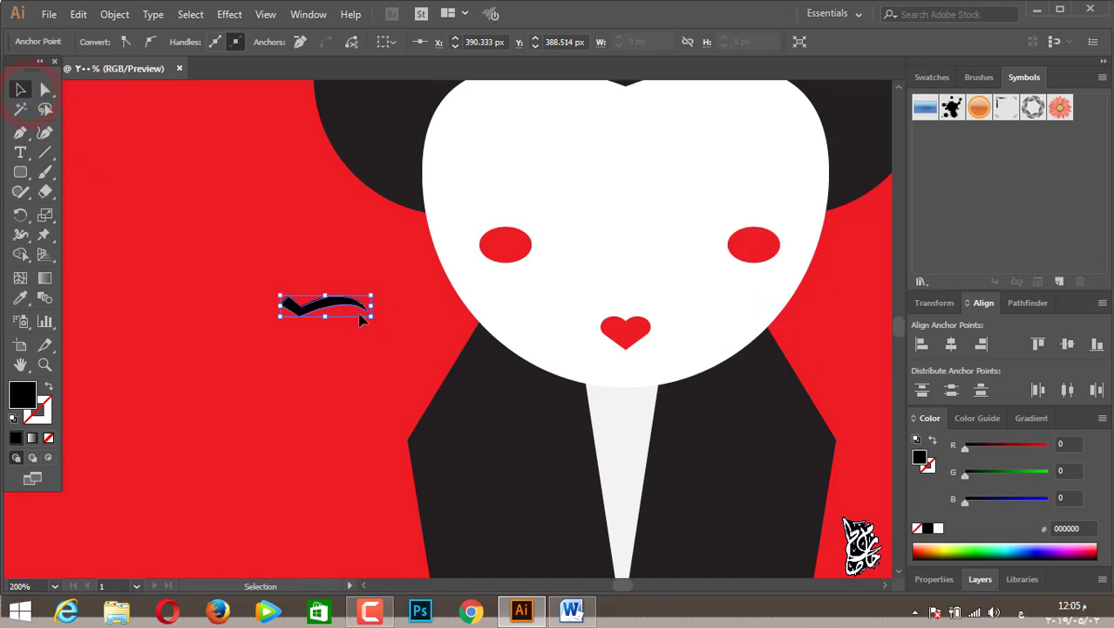
{"action": "left_click_drag", "start_coordinate": [325, 317], "coordinate": [326, 329]}
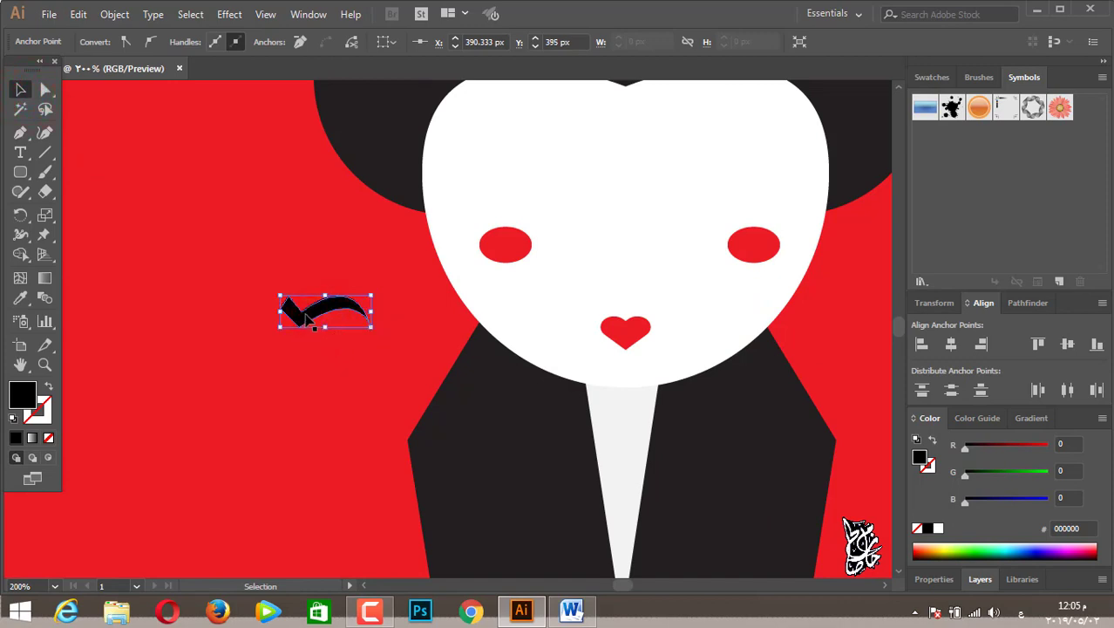
{"action": "left_click_drag", "start_coordinate": [323, 309], "coordinate": [503, 171]}
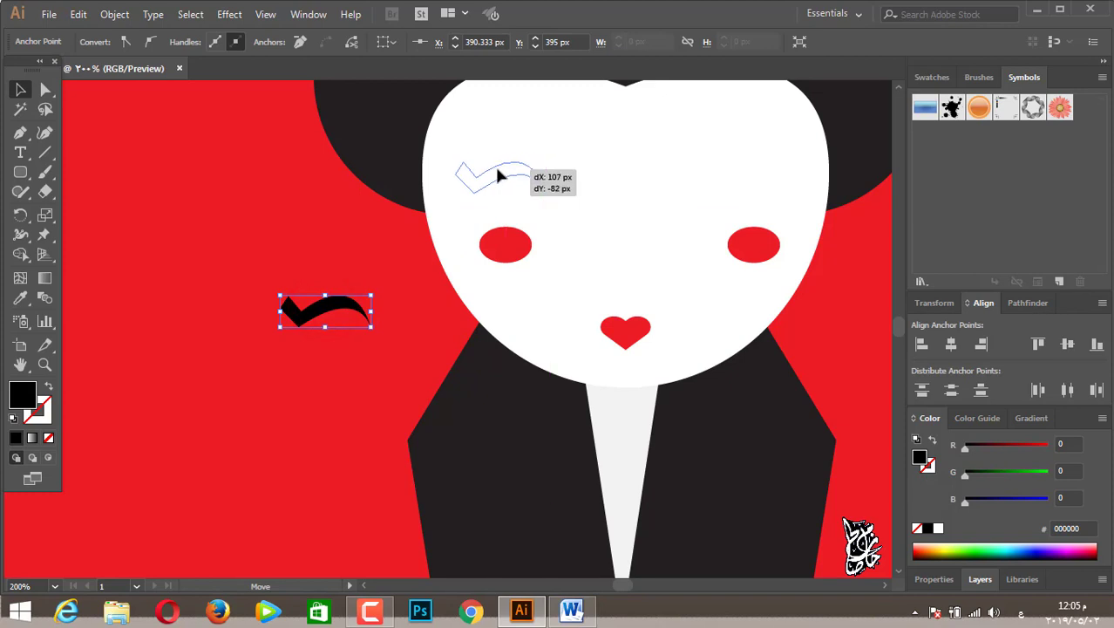
{"action": "left_click_drag", "start_coordinate": [502, 171], "coordinate": [527, 129]}
{"action": "scroll", "coordinate": [531, 191], "scroll_direction": "up", "scroll_amount": 2}
{"action": "left_click", "coordinate": [473, 193]}
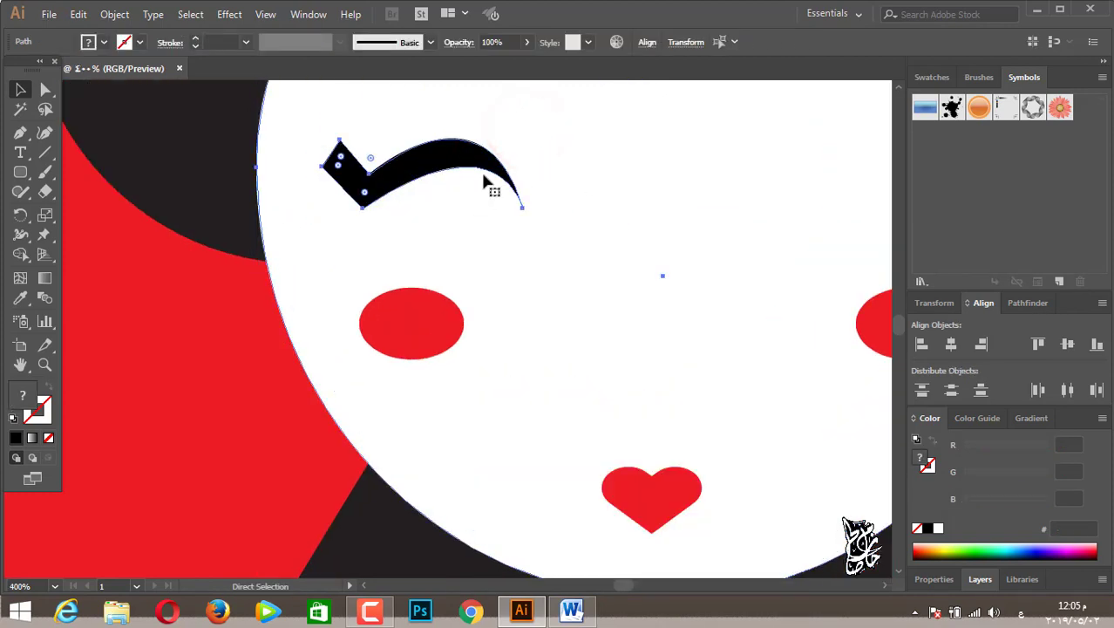
{"action": "left_click", "coordinate": [118, 322]}
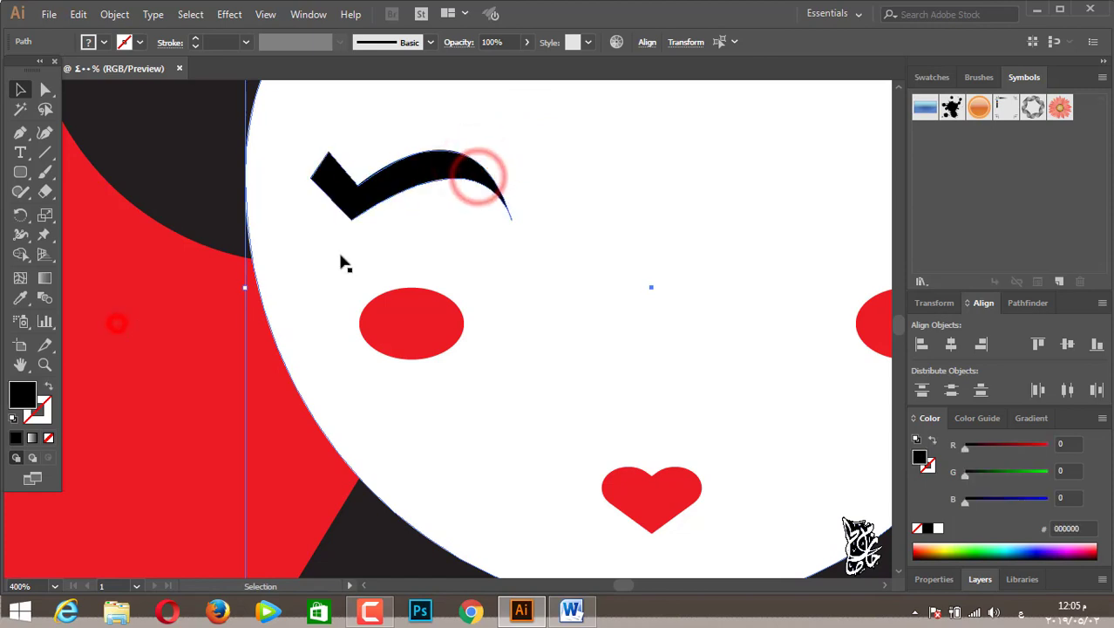
Step: Reflect the lash vertically through Transform > Reflect
{"action": "left_click", "coordinate": [353, 253]}
{"action": "right_click", "coordinate": [347, 248]}
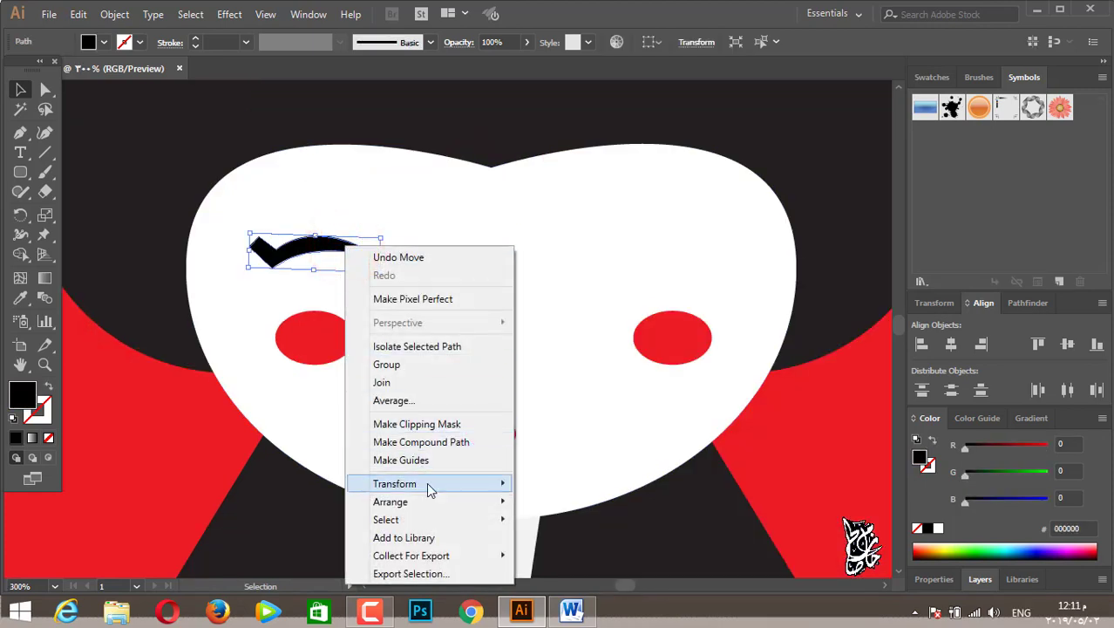
{"action": "left_click", "coordinate": [575, 402]}
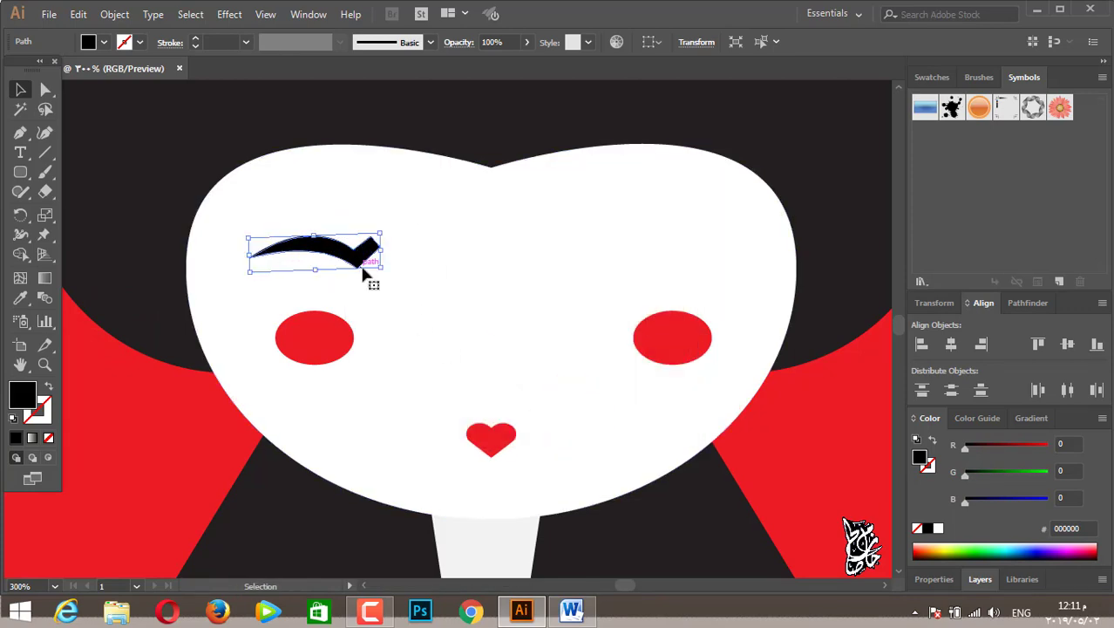
{"action": "key", "text": "ctrl"}
Step: Make a reflected copy of the lash and move it above the right cheek
{"action": "right_click", "coordinate": [353, 256]}
{"action": "mouse_move", "coordinate": [401, 493]}
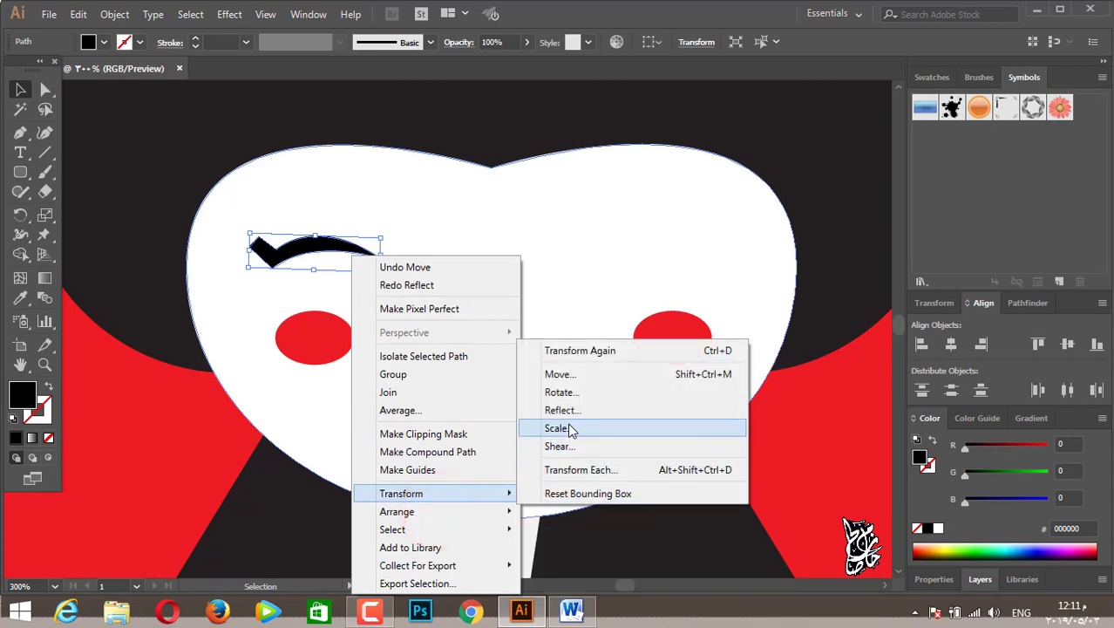
{"action": "left_click", "coordinate": [564, 410]}
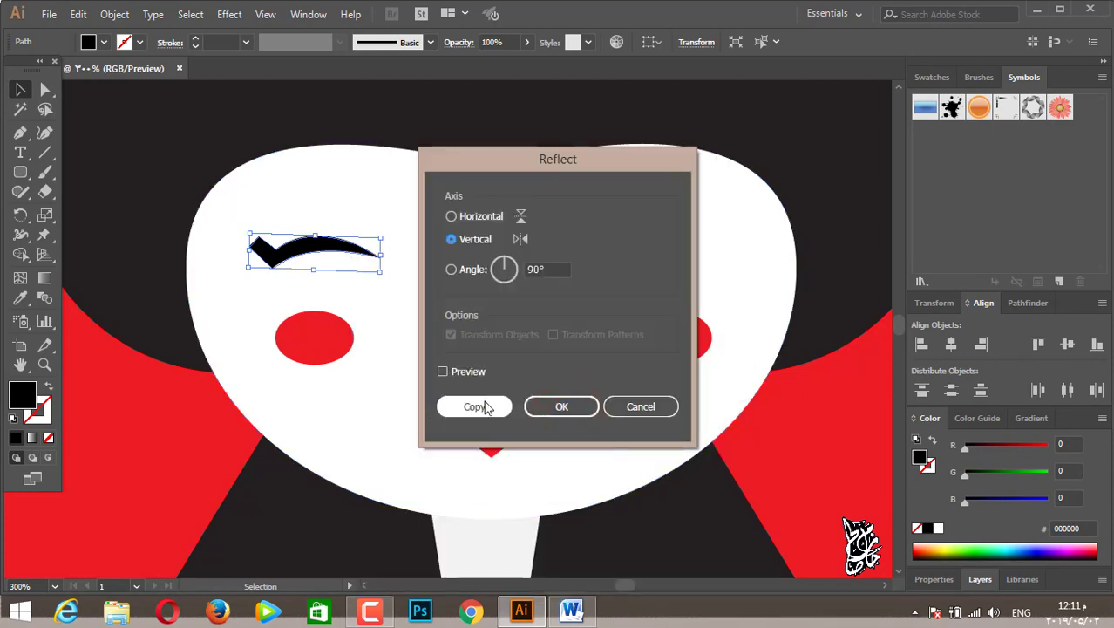
{"action": "left_click", "coordinate": [485, 406]}
{"action": "left_click_drag", "start_coordinate": [344, 253], "coordinate": [710, 256]}
{"action": "left_click", "coordinate": [337, 249], "text": "shift"}
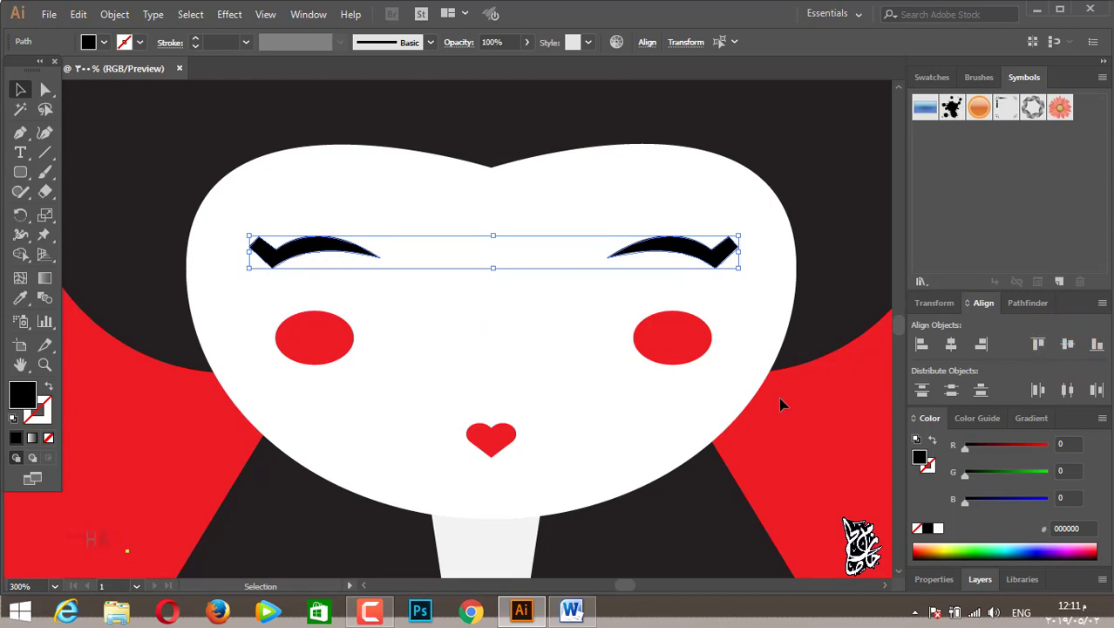
Step: Align the two red cheeks to the same height with Vertical Align Center
{"action": "left_click", "coordinate": [807, 464]}
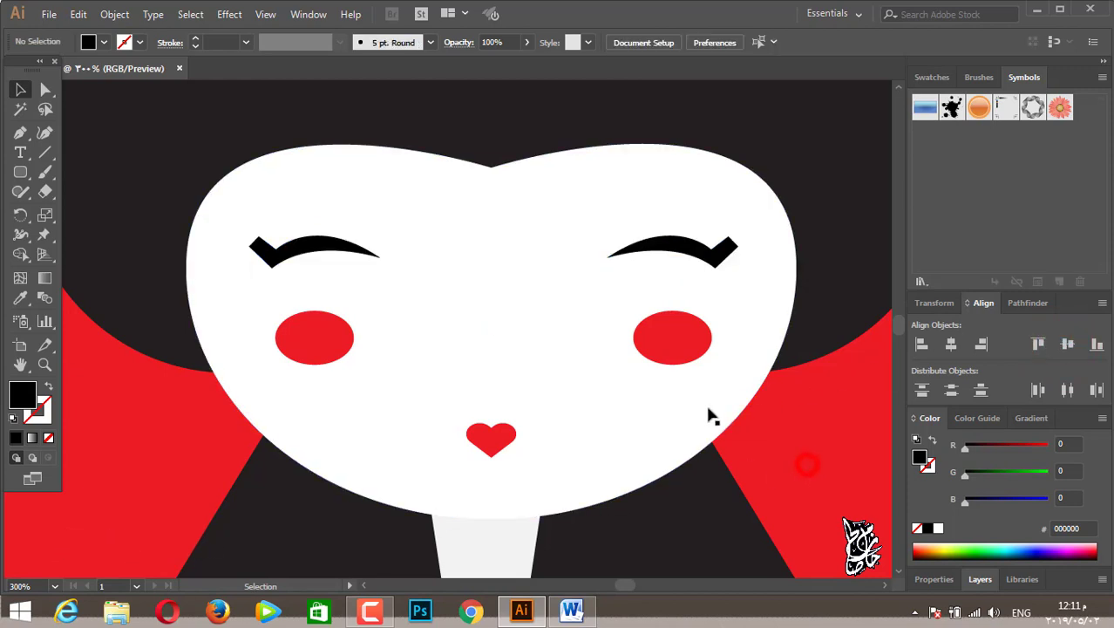
{"action": "left_click", "coordinate": [675, 353]}
{"action": "left_click_drag", "start_coordinate": [632, 362], "coordinate": [630, 364]}
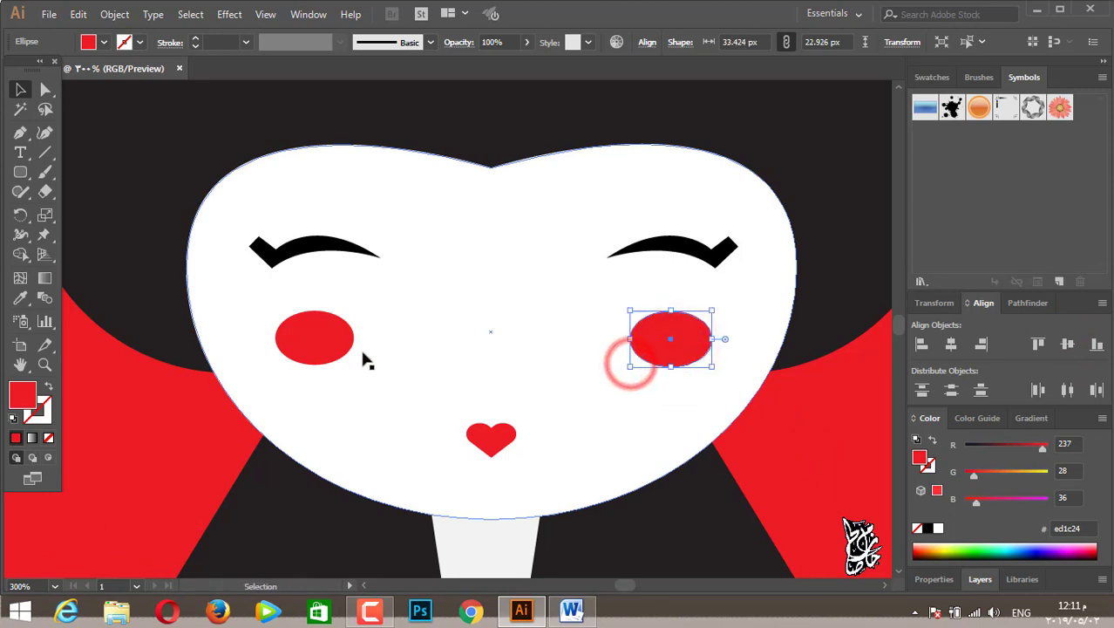
{"action": "left_click", "coordinate": [300, 327]}
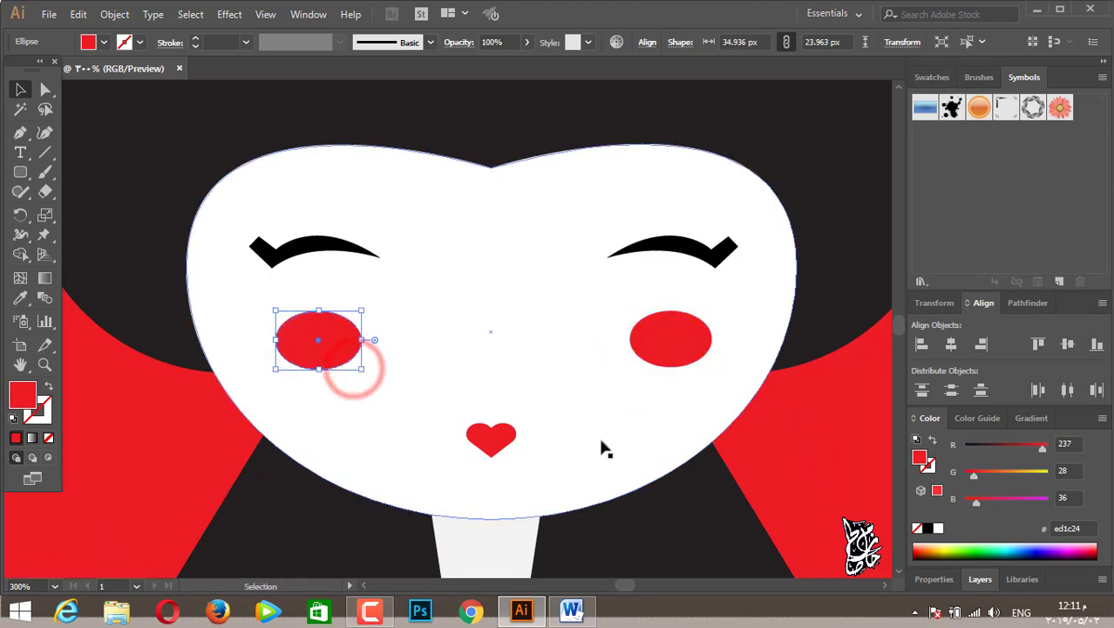
{"action": "left_click", "coordinate": [689, 340], "text": "shift"}
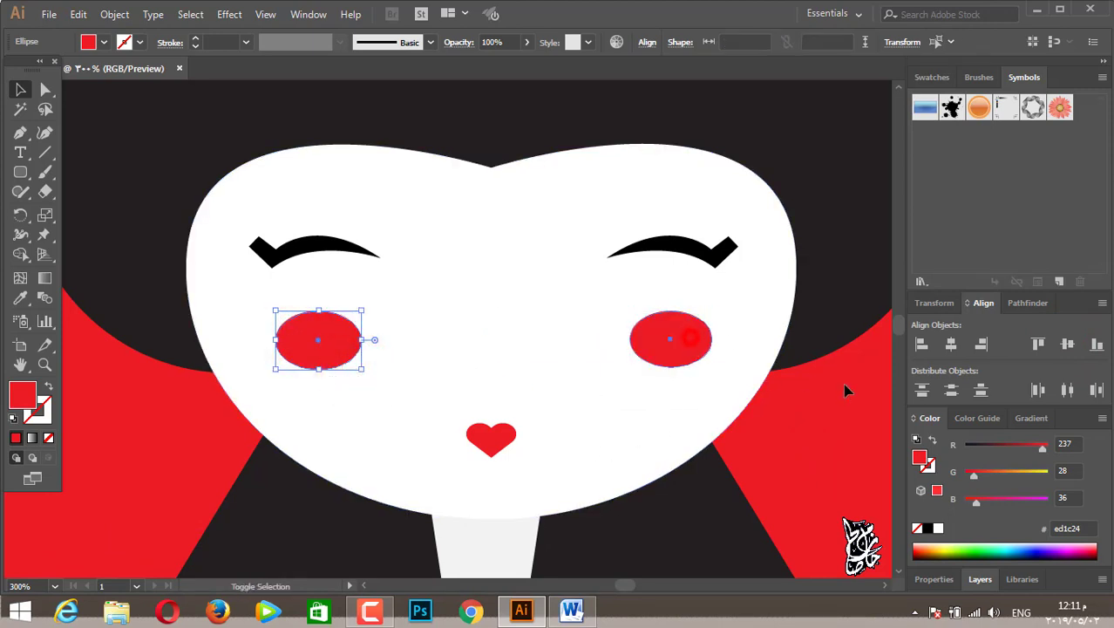
{"action": "left_click", "coordinate": [1067, 343]}
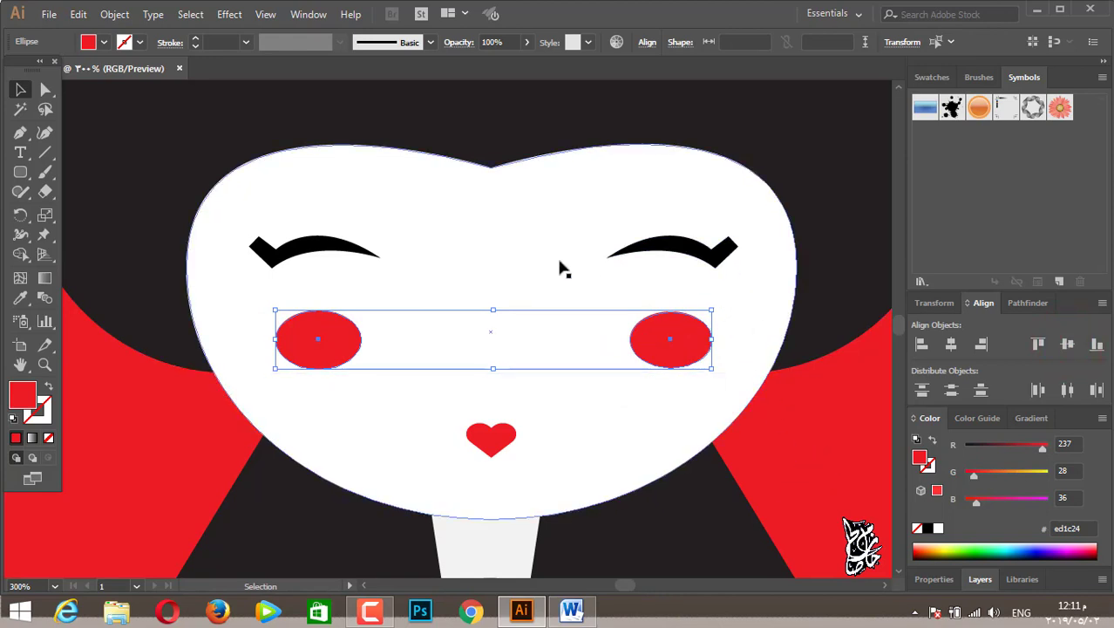
Step: Widen both lashes, nudge them into place, and align them at the same height
{"action": "left_click", "coordinate": [335, 248]}
{"action": "left_click", "coordinate": [652, 249], "text": "shift"}
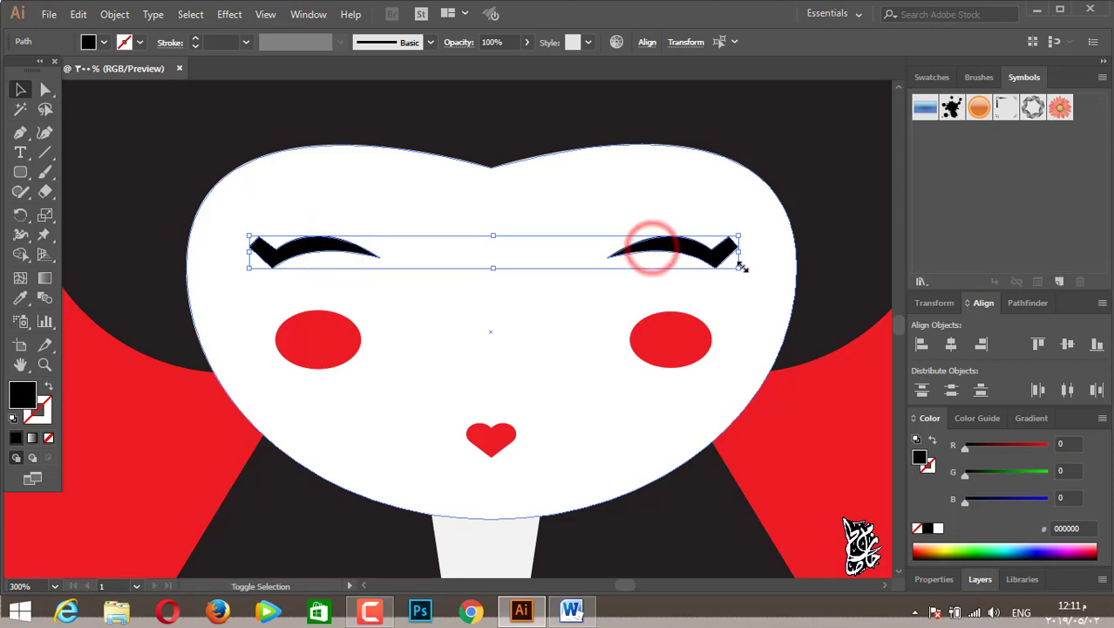
{"action": "mouse_move", "coordinate": [739, 252]}
{"action": "left_mouse_down"}
{"action": "mouse_move", "coordinate": [754, 252]}
{"action": "mouse_move", "coordinate": [700, 273]}
{"action": "left_mouse_up"}
{"action": "left_click", "coordinate": [808, 365]}
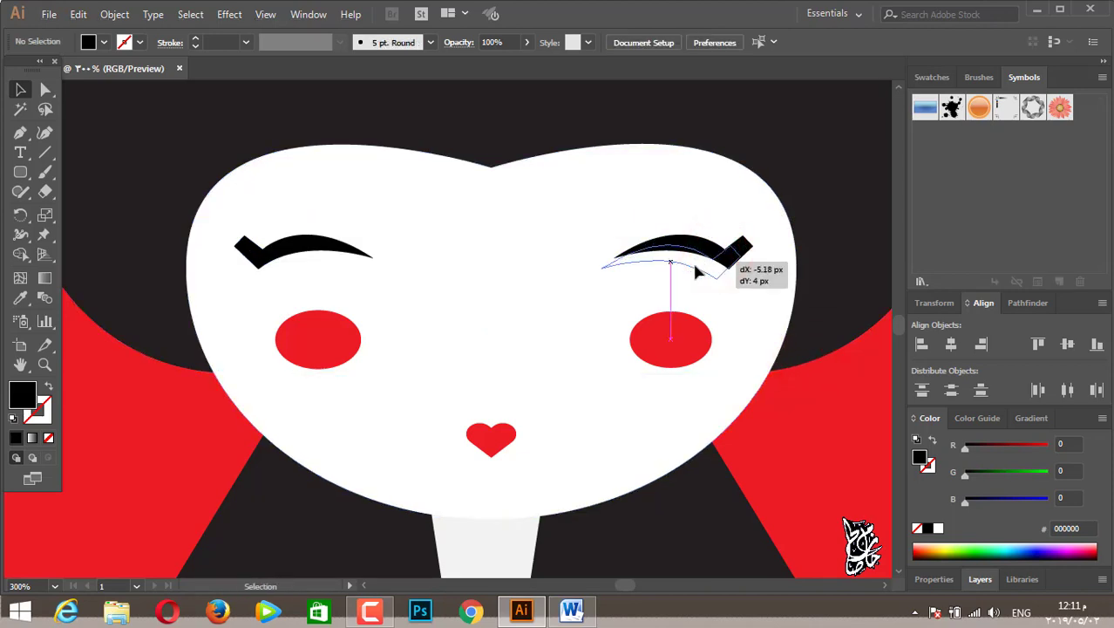
{"action": "left_click_drag", "start_coordinate": [322, 256], "coordinate": [326, 260]}
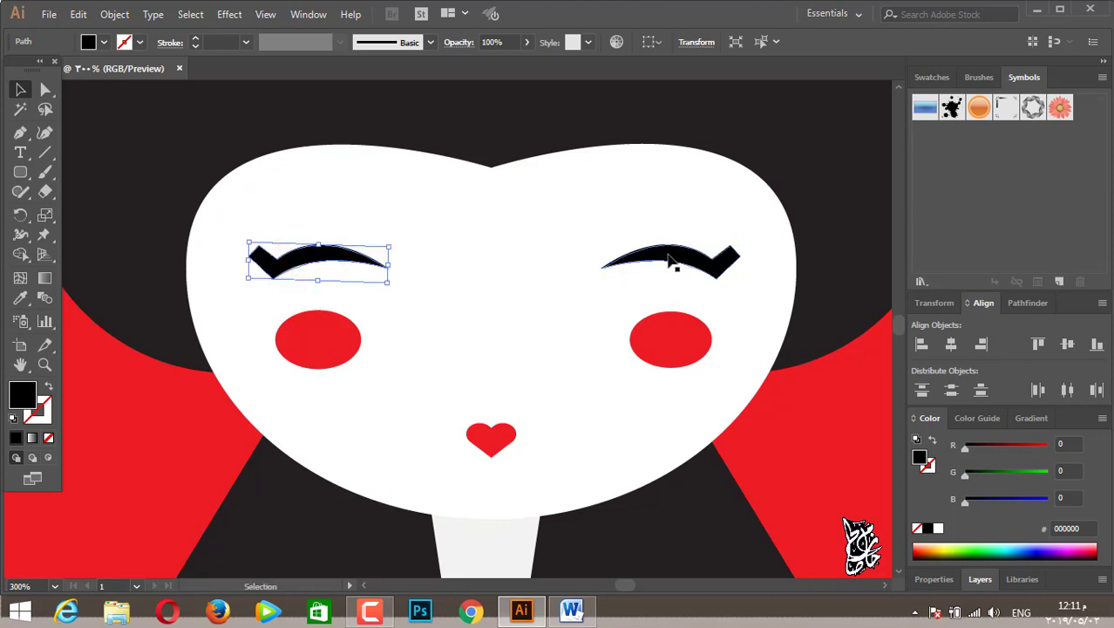
{"action": "left_click", "coordinate": [667, 255], "text": "shift"}
{"action": "left_click", "coordinate": [1067, 344]}
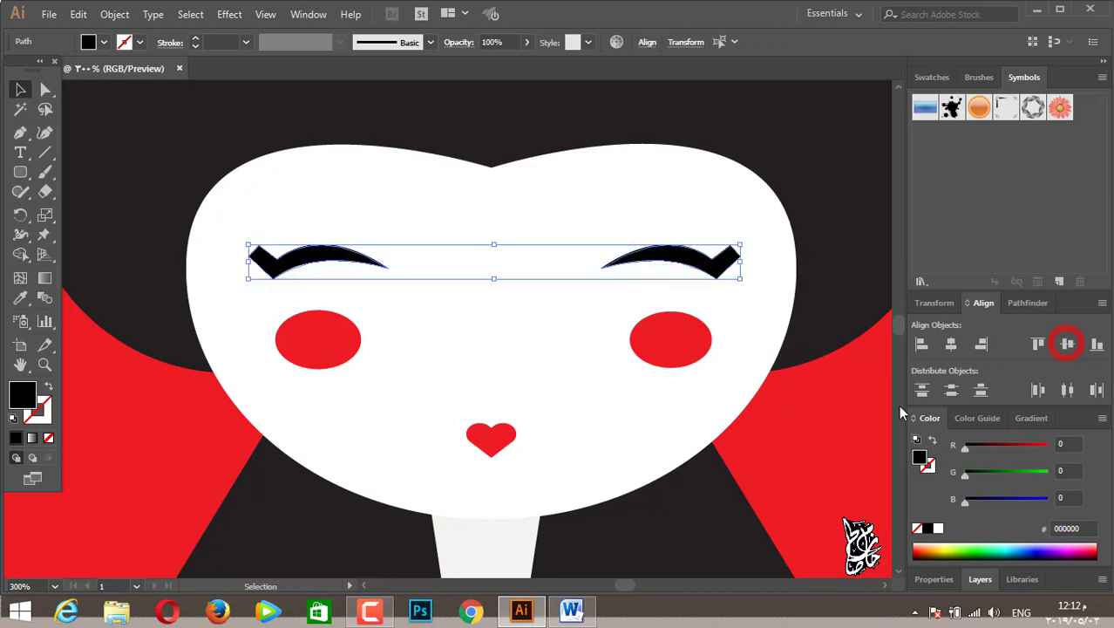
{"action": "left_click", "coordinate": [842, 441]}
Step: Shift the heart-shaped mouth slightly and enlarge it to about 23 × 15 px
{"action": "scroll", "coordinate": [757, 453], "scroll_direction": "down", "scroll_amount": 2, "text": "alt"}
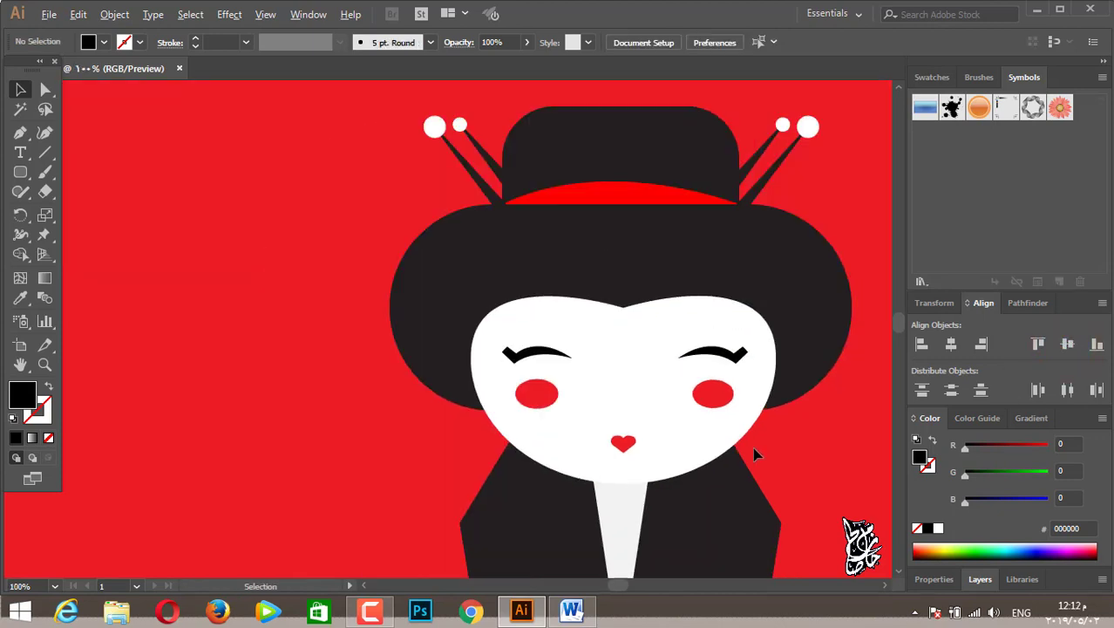
{"action": "scroll", "coordinate": [755, 453], "scroll_direction": "down", "scroll_amount": 2, "text": "alt"}
{"action": "scroll", "coordinate": [686, 349], "scroll_direction": "down", "scroll_amount": 1, "text": "alt"}
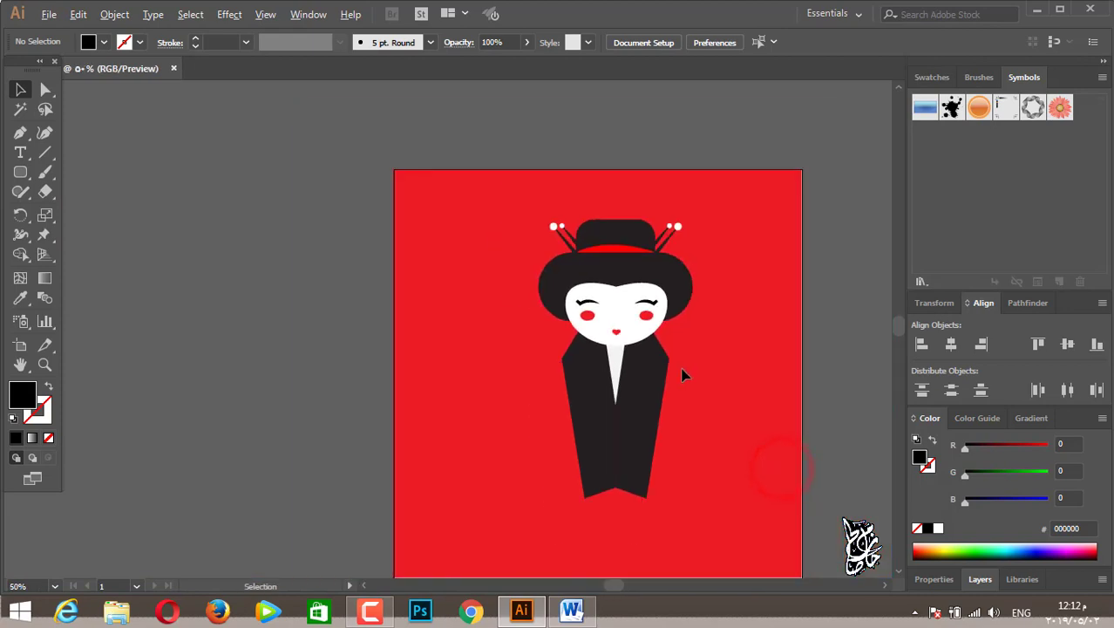
{"action": "left_click_drag", "start_coordinate": [694, 390], "coordinate": [567, 373]}
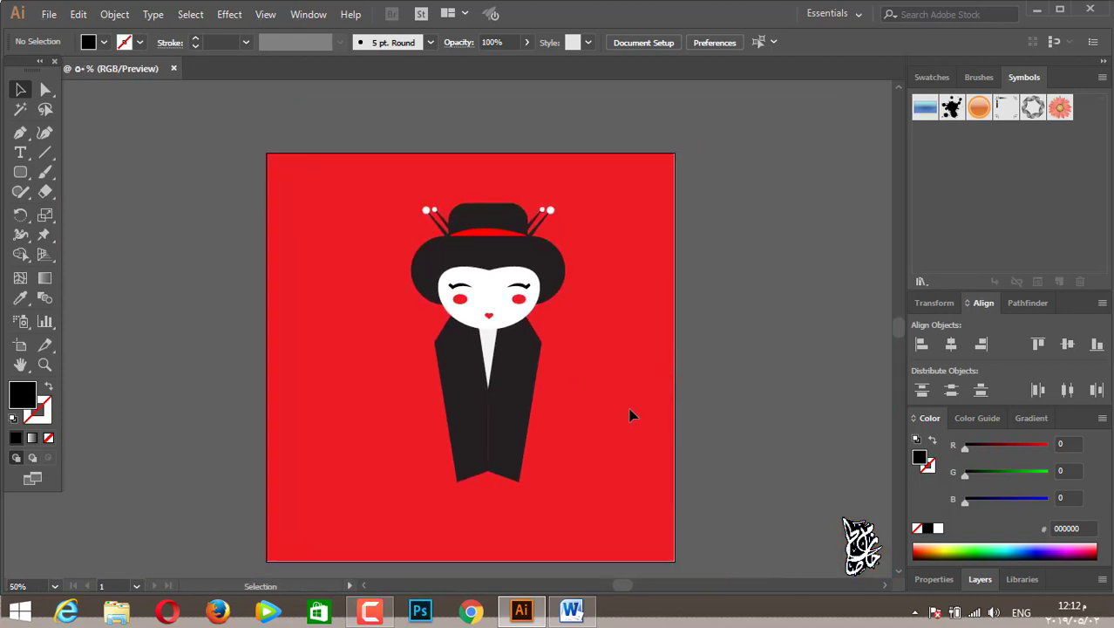
{"action": "scroll", "coordinate": [532, 349], "scroll_direction": "up", "scroll_amount": 3, "text": "alt"}
{"action": "scroll", "coordinate": [399, 427], "scroll_direction": "up", "scroll_amount": 1, "text": "alt"}
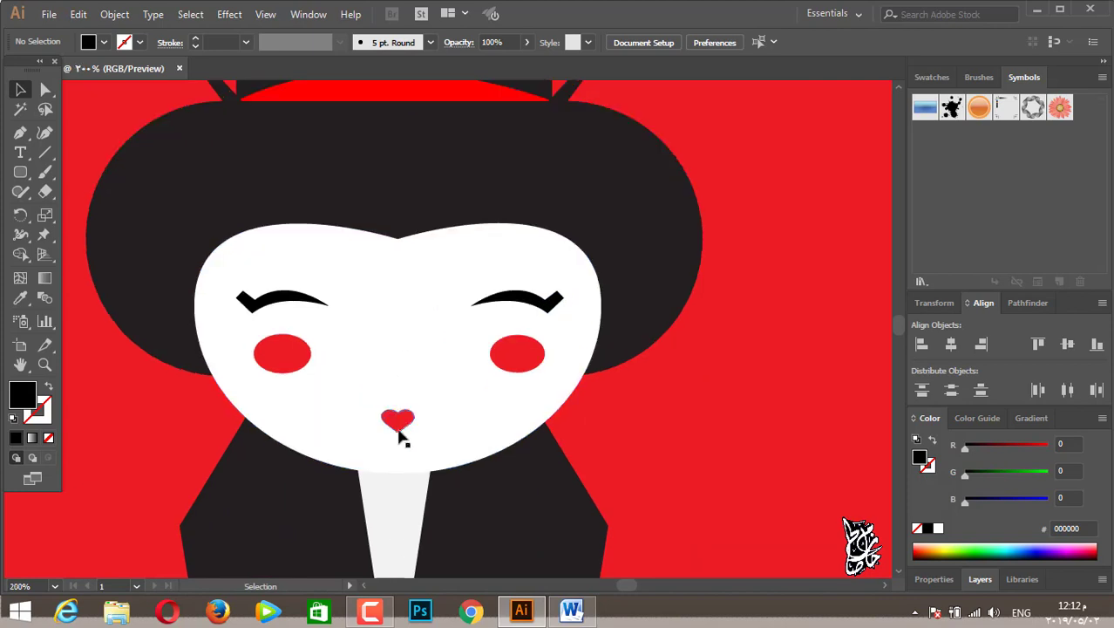
{"action": "left_click_drag", "start_coordinate": [415, 430], "coordinate": [402, 414]}
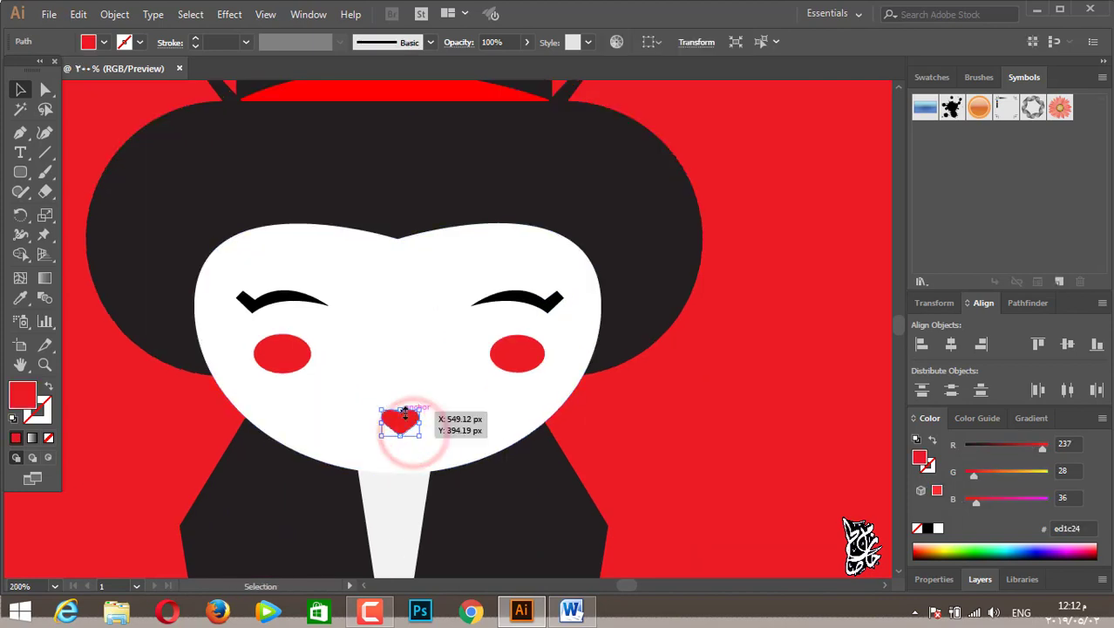
{"action": "left_click_drag", "start_coordinate": [373, 435], "coordinate": [372, 440]}
{"action": "left_click", "coordinate": [617, 452]}
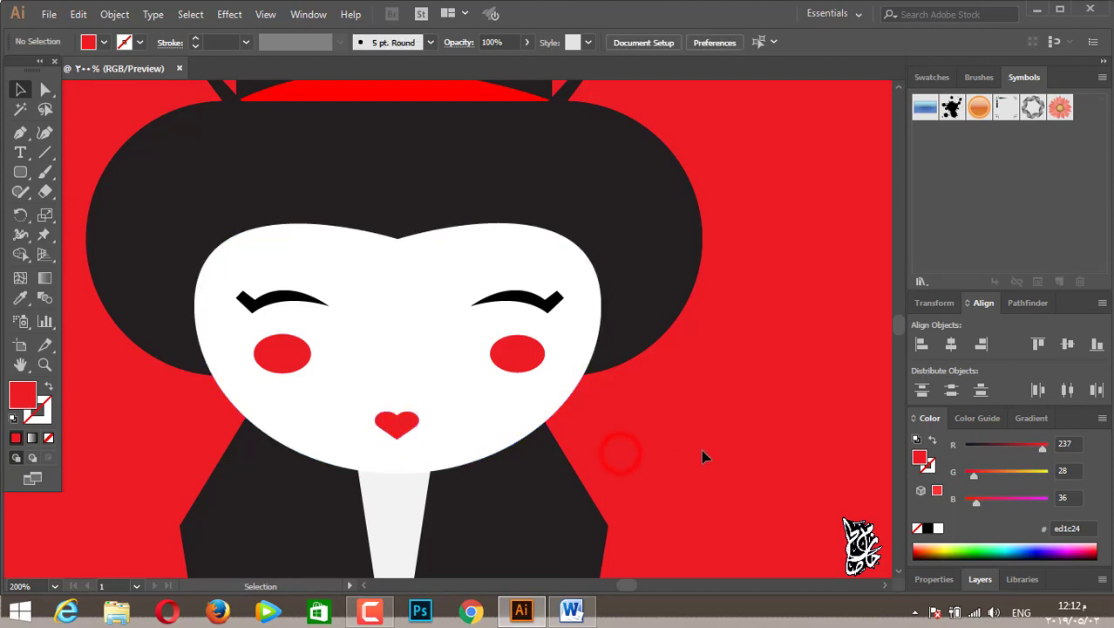
Step: Zoom out and recentre the artboard to view the finished geisha figure
{"action": "scroll", "coordinate": [700, 457], "scroll_direction": "down", "scroll_amount": 1, "text": "alt"}
{"action": "scroll", "coordinate": [700, 449], "scroll_direction": "down", "scroll_amount": 1}
{"action": "scroll", "coordinate": [709, 458], "scroll_direction": "down", "scroll_amount": 1}
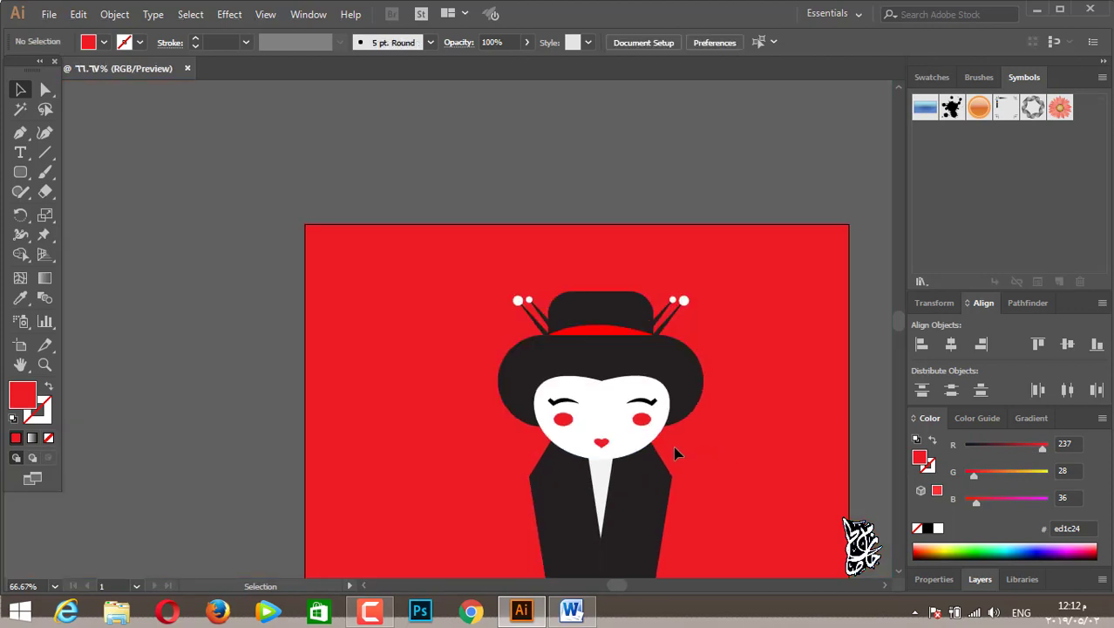
{"action": "scroll", "coordinate": [720, 454], "scroll_direction": "down", "scroll_amount": 1}
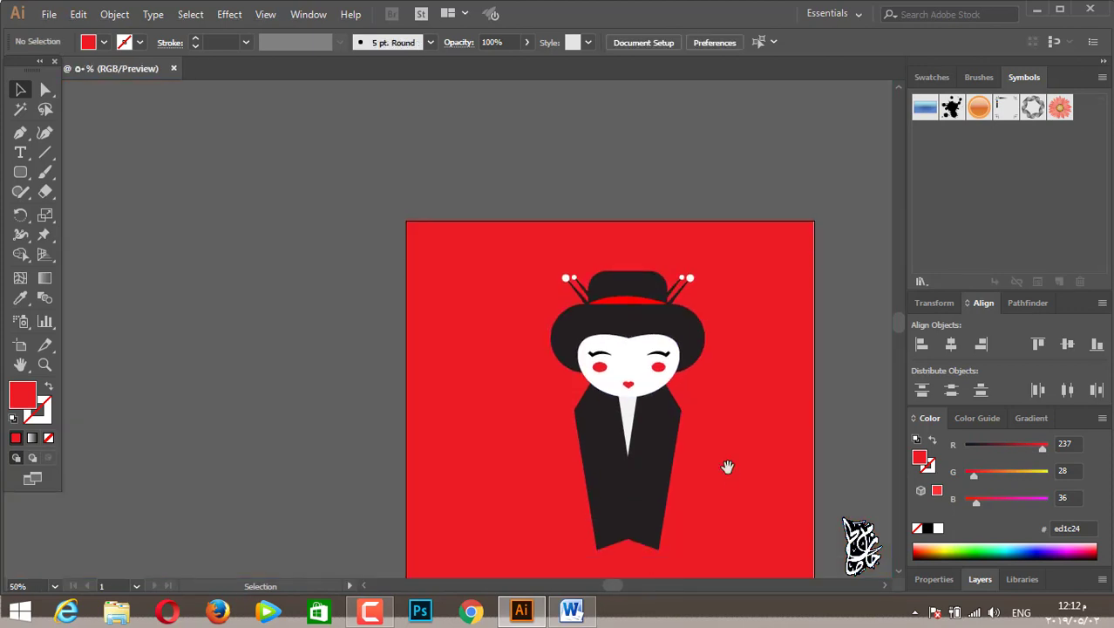
{"action": "left_click_drag", "start_coordinate": [720, 453], "coordinate": [573, 377]}
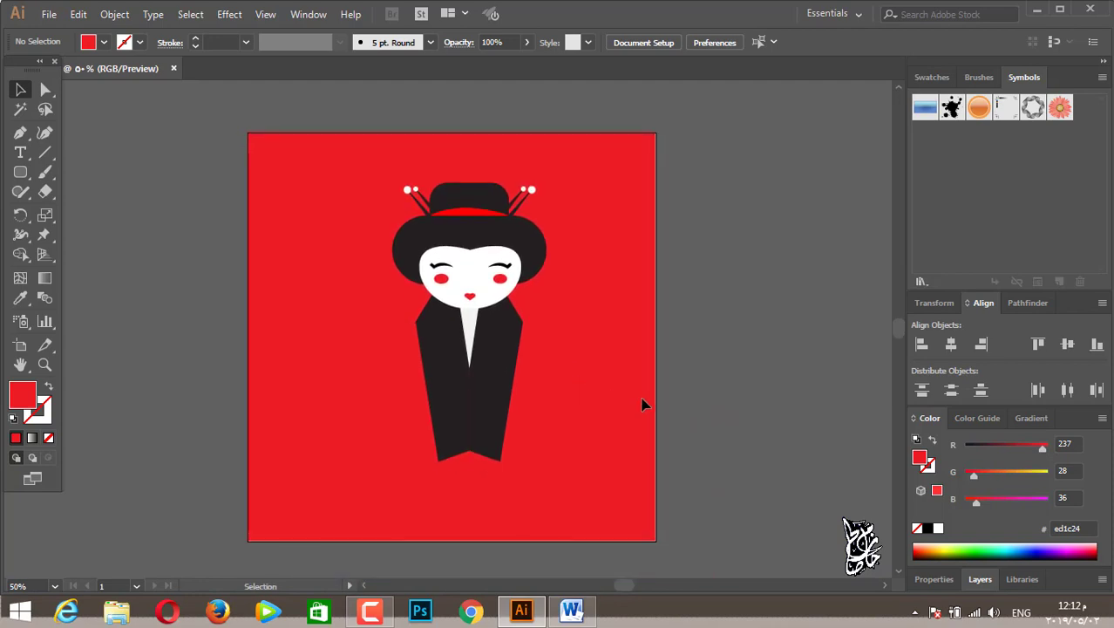